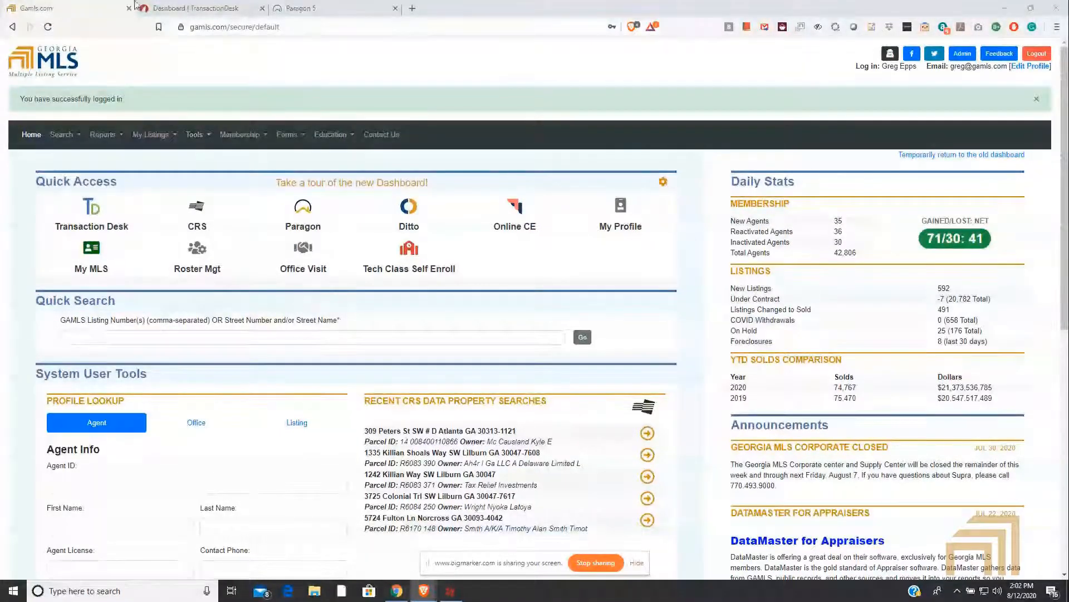
Step: Switch from the Georgia MLS site to TransactionDesk and open its system settings
left_click(201, 9)
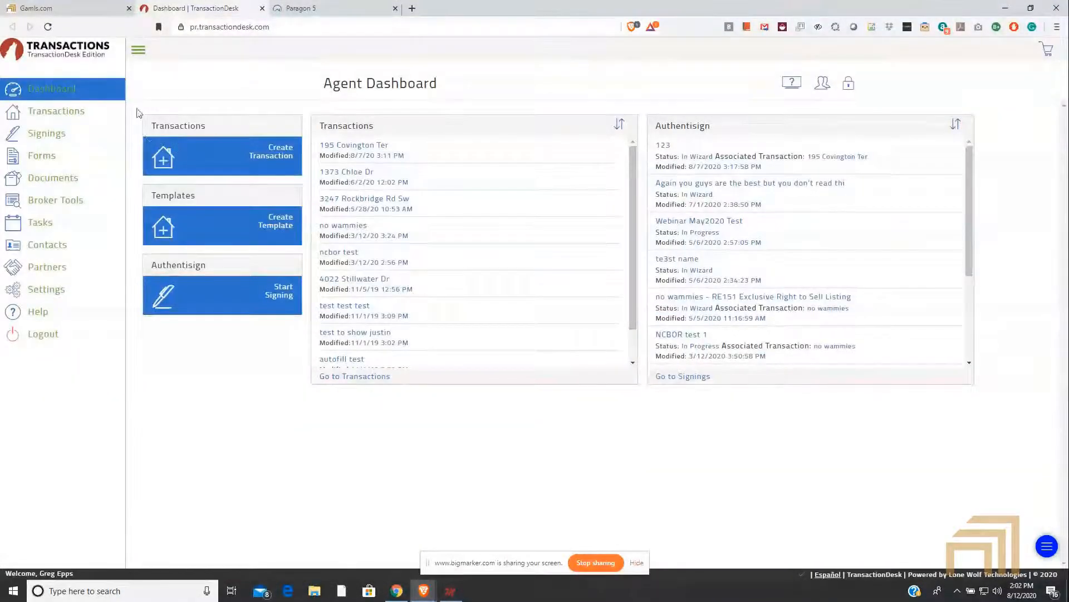
left_click(84, 8)
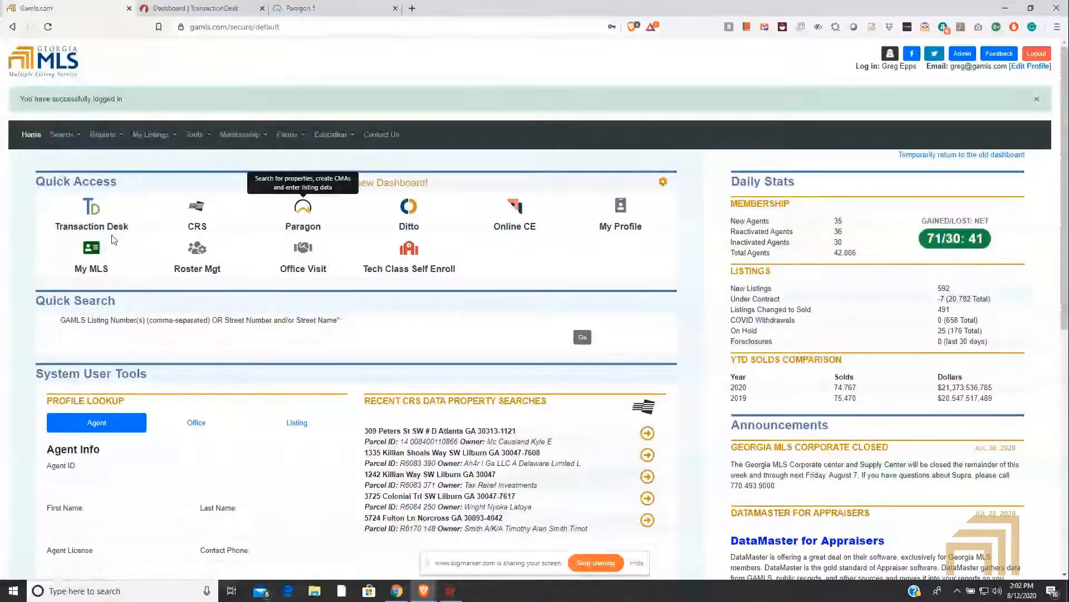
left_click(203, 5)
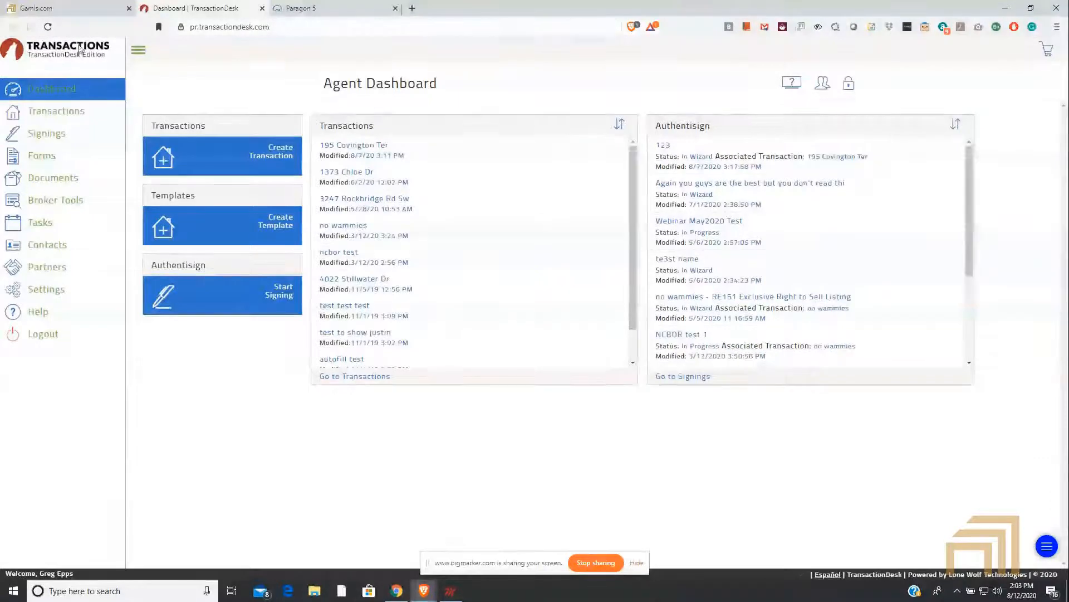
left_click(138, 51)
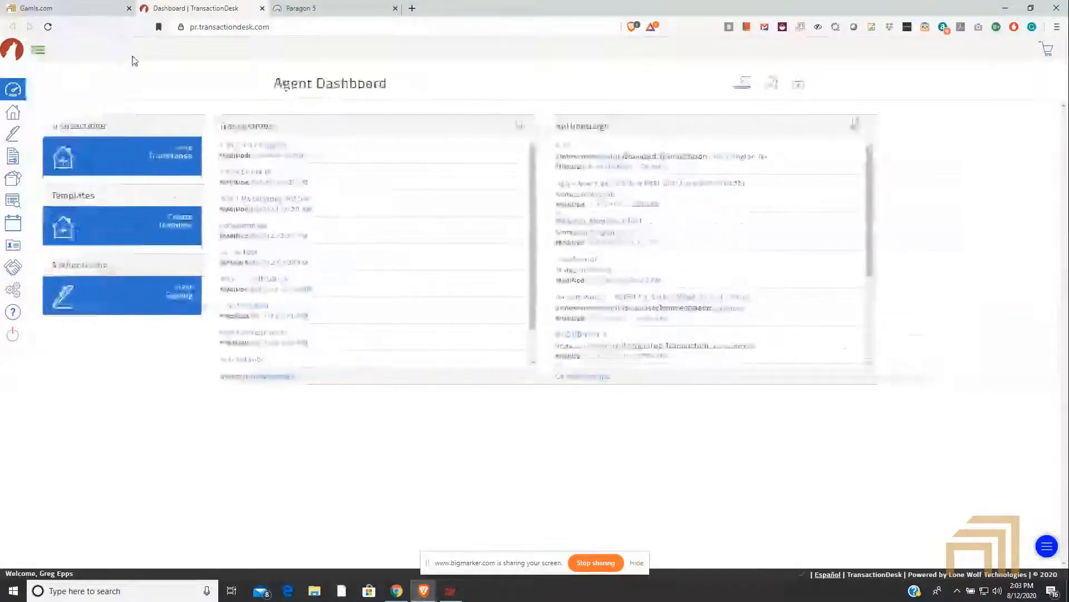
left_click(38, 51)
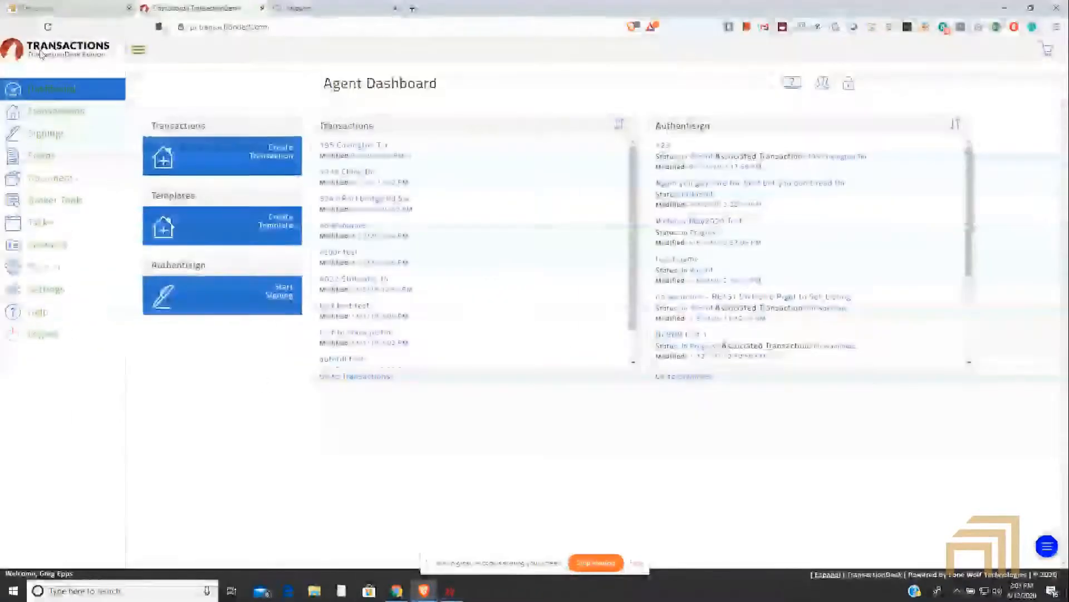
left_click(53, 294)
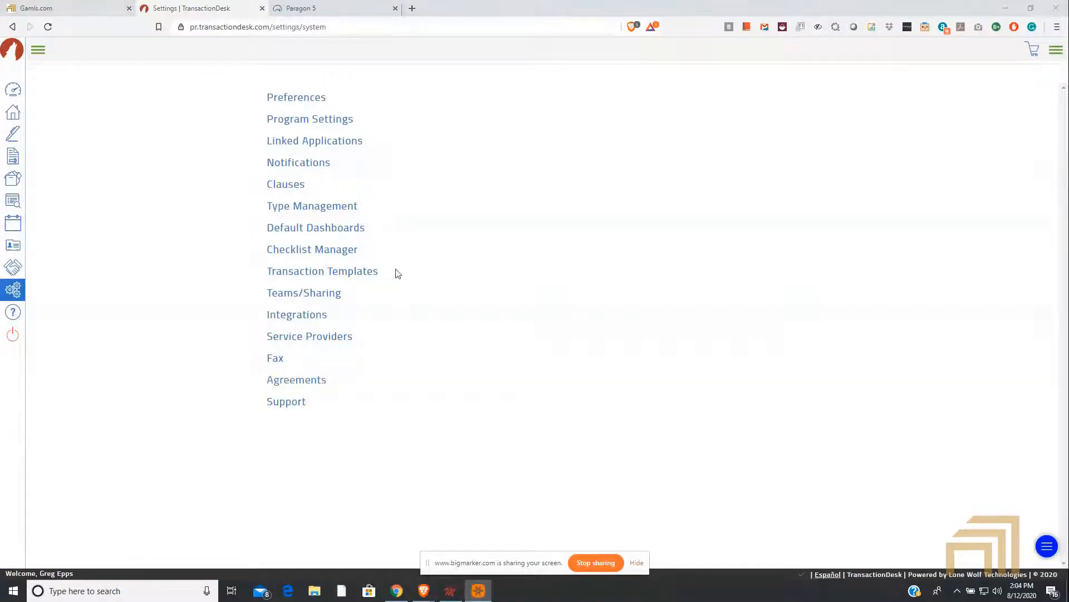
left_click_drag(397, 273, 259, 274)
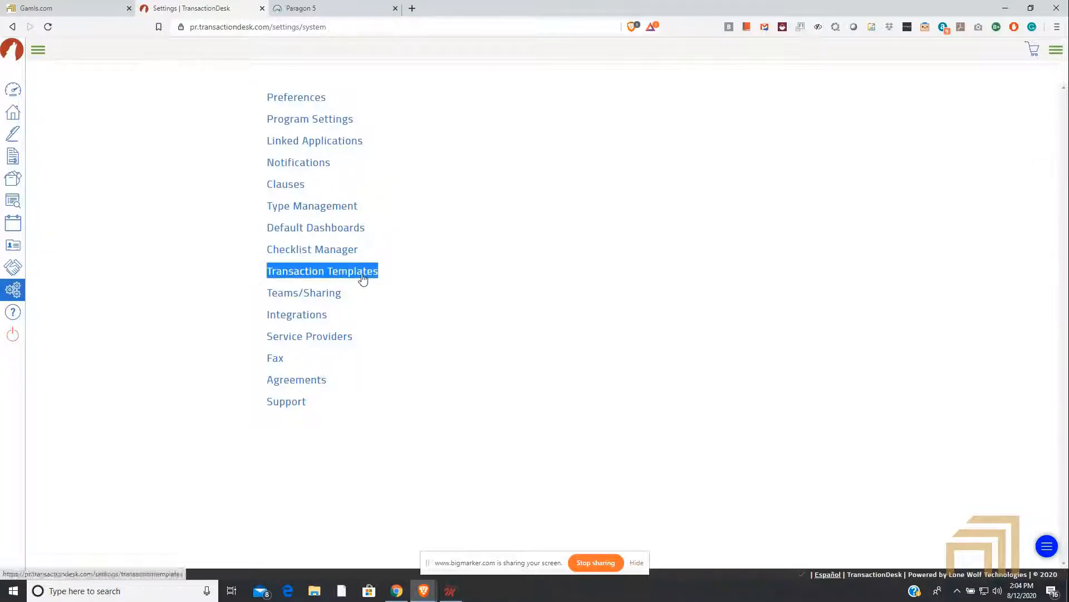
Step: Enlarge the browser page zoom to 133%
left_click(1057, 26)
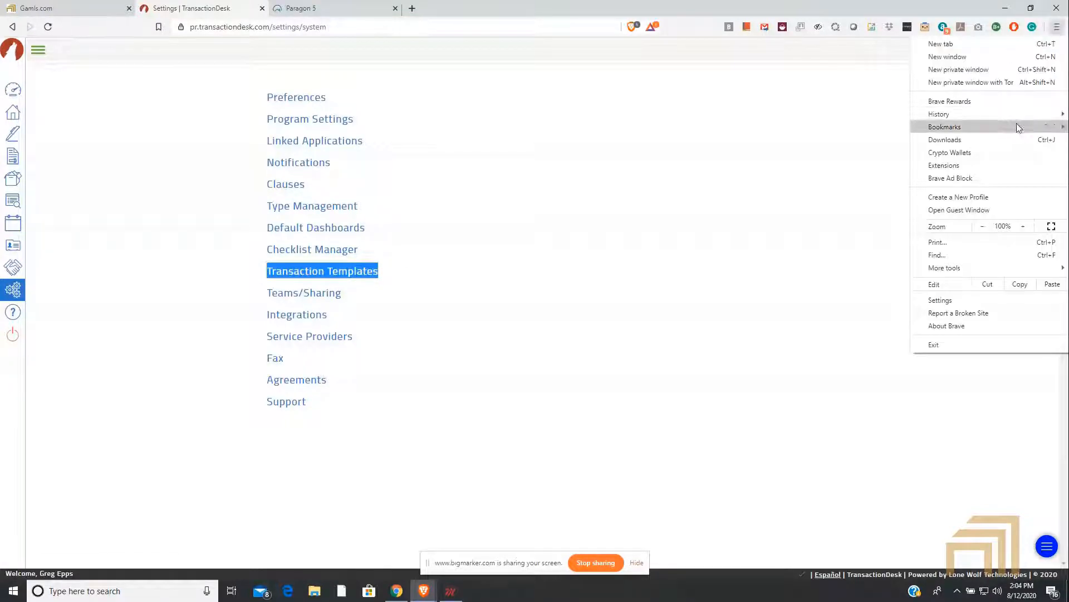
left_click(1025, 227)
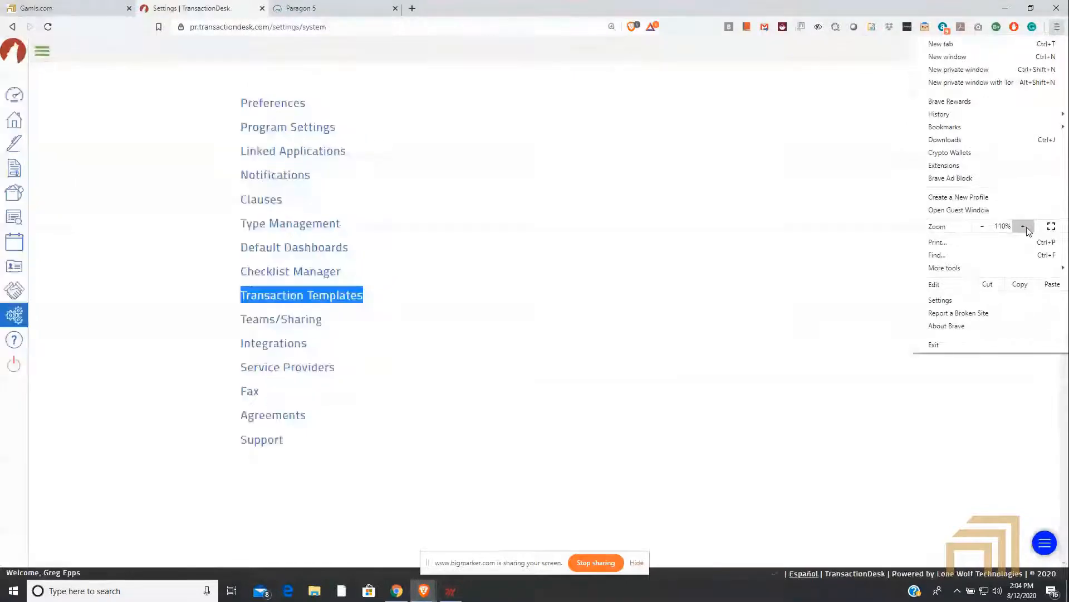
left_click(1027, 226)
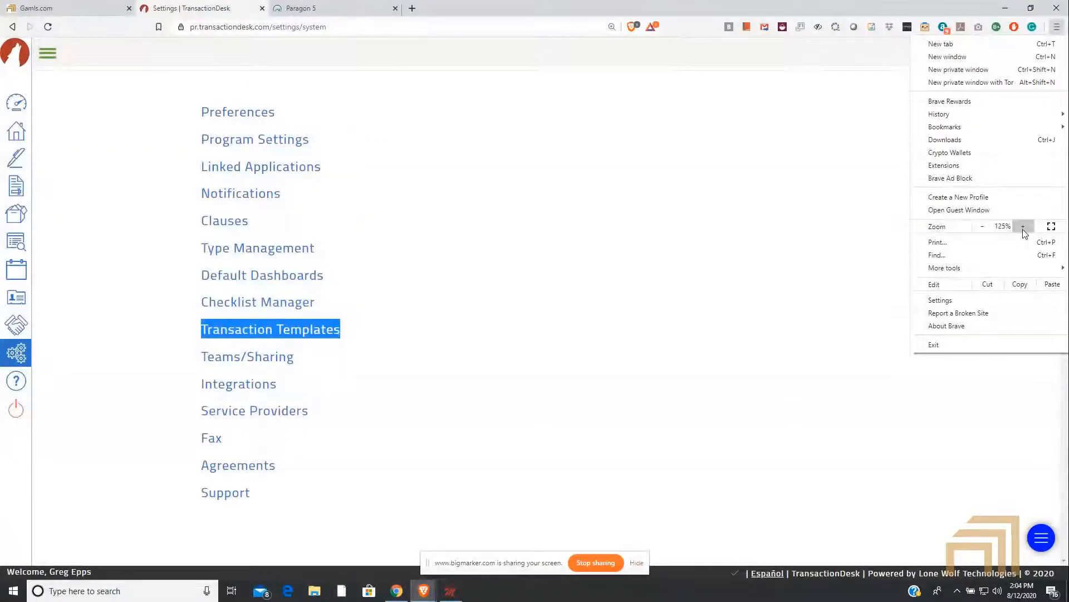
left_click(1023, 227)
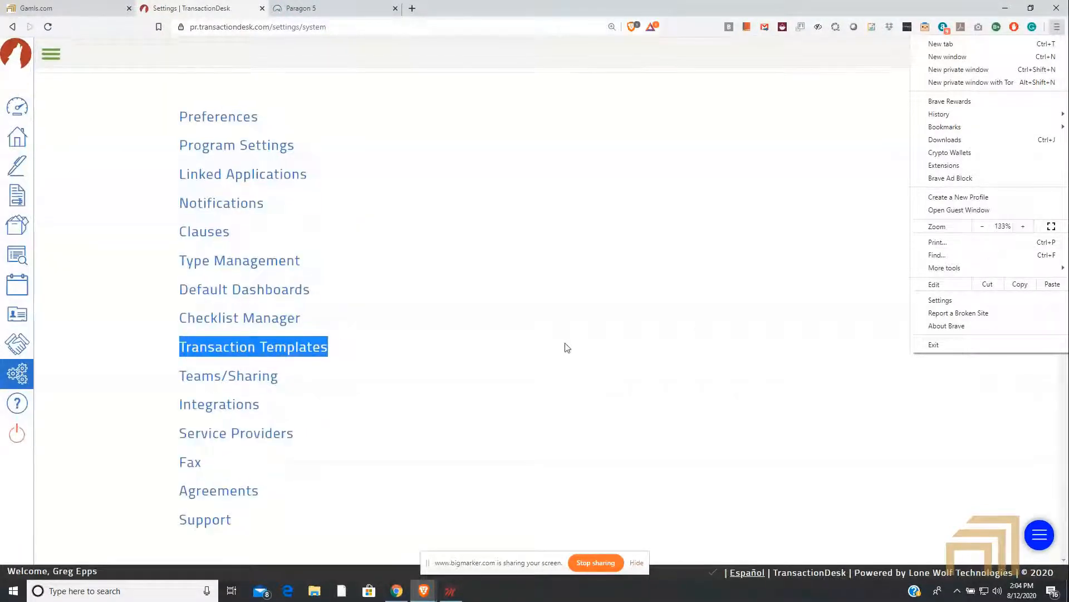
left_click(586, 314)
Step: Open the Transaction Templates settings and look through the list of existing templates
left_click(215, 349)
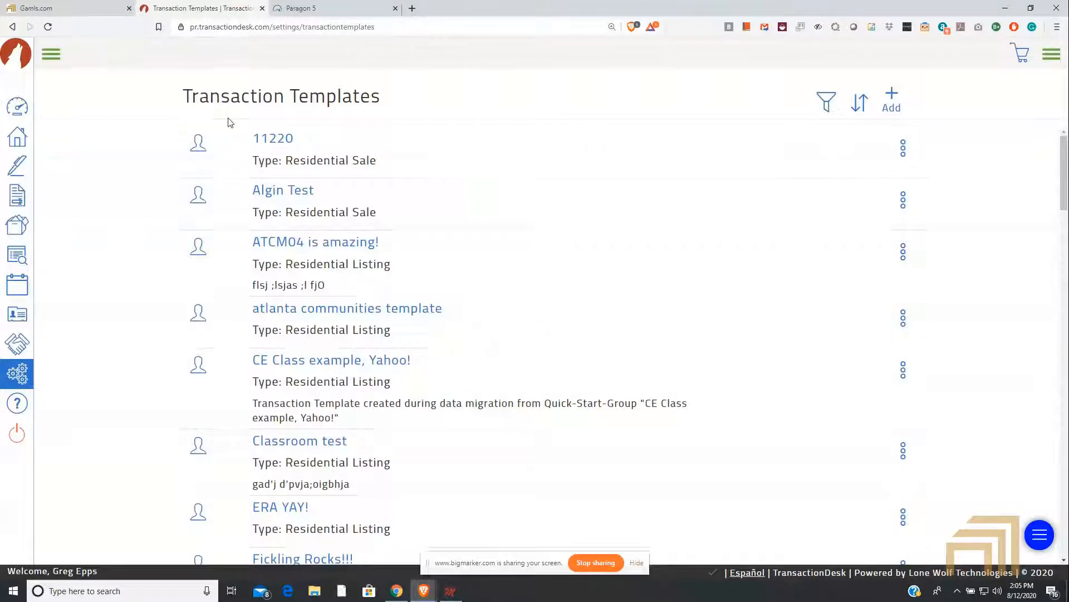
scroll(389, 317, "down", 1)
scroll(389, 317, "down", 10)
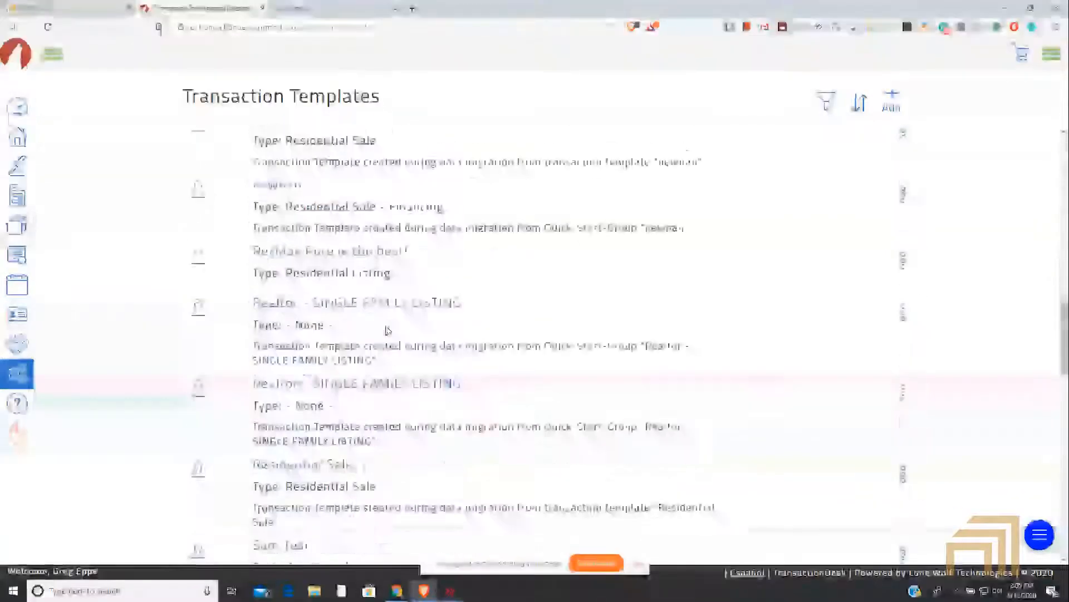
scroll(388, 326, "up", 11)
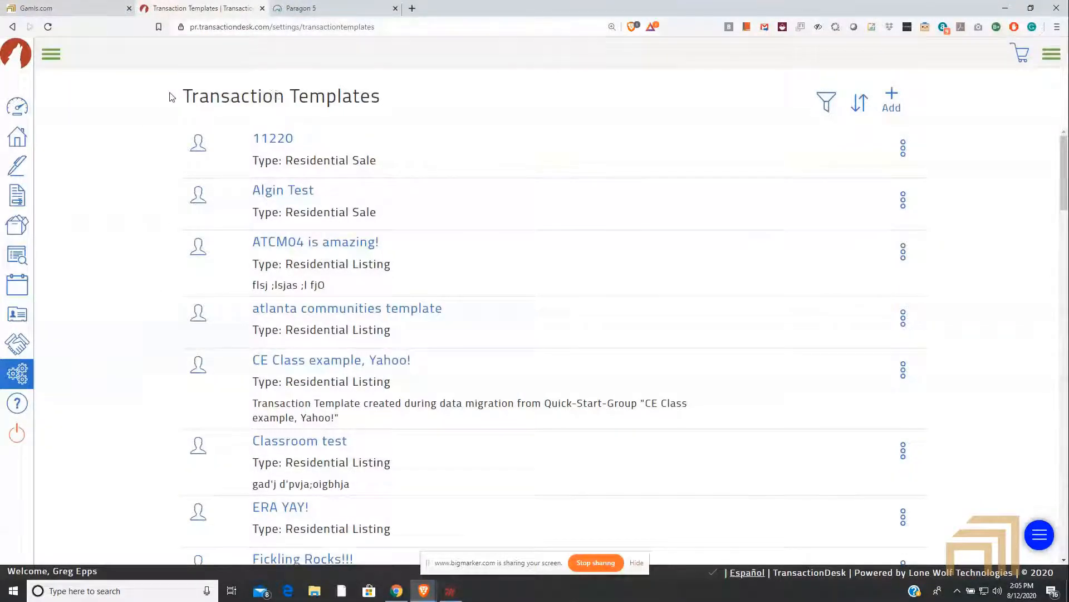
left_click_drag(172, 95, 428, 105)
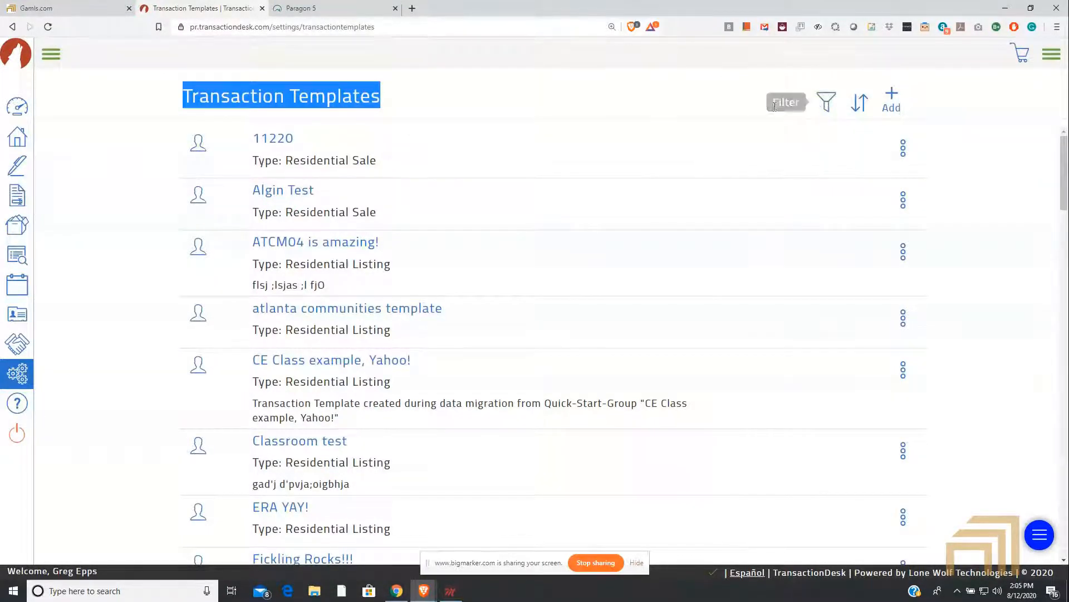
left_click(709, 107)
Step: Examine the filter choices and the sort option offered for the transaction template list
left_click(827, 106)
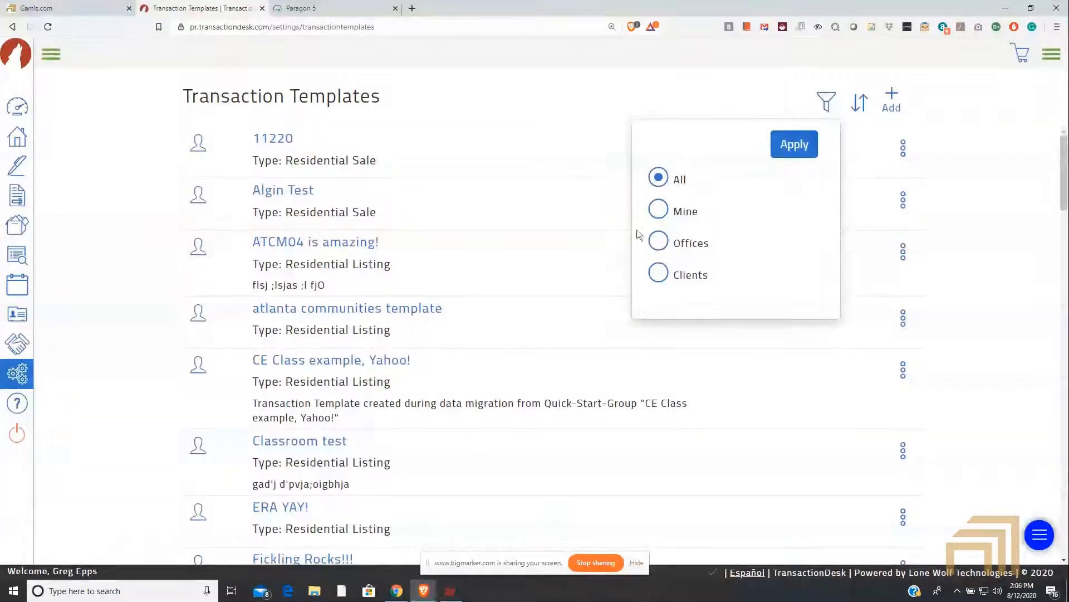
left_click(547, 129)
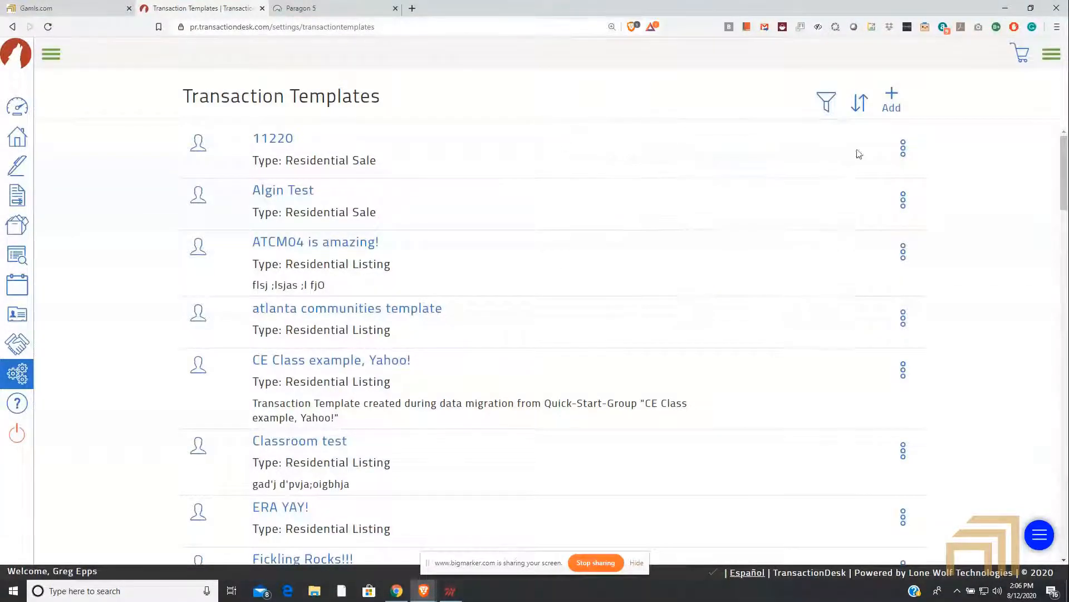
left_click(860, 113)
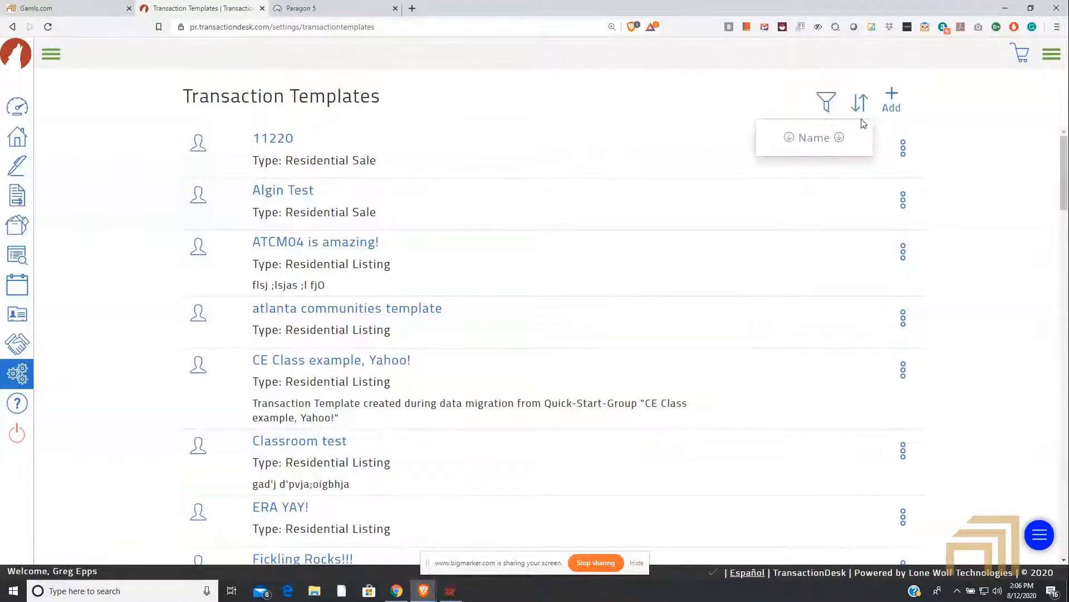
left_click(827, 143)
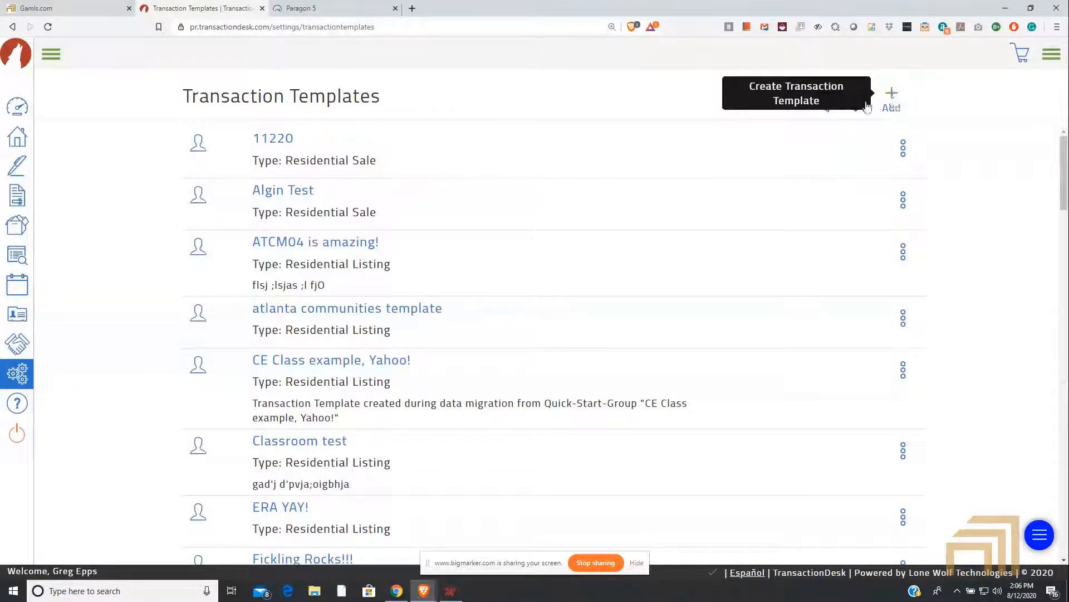
Step: Start a new transaction template with Personal ownership and name it "Webinar Template Test"
left_click(893, 96)
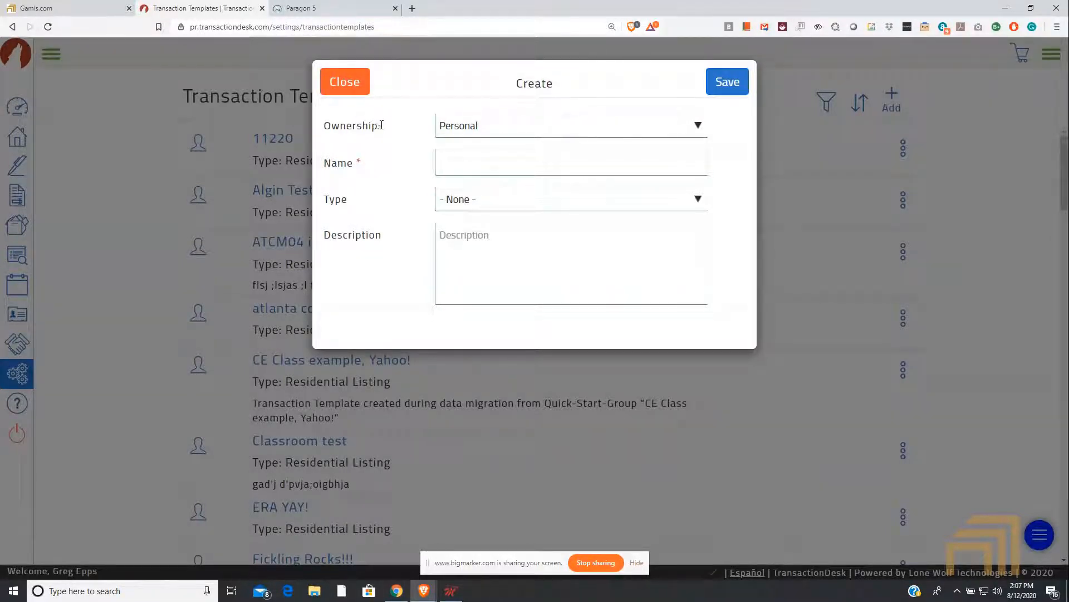
left_click_drag(381, 125, 325, 127)
left_click(507, 129)
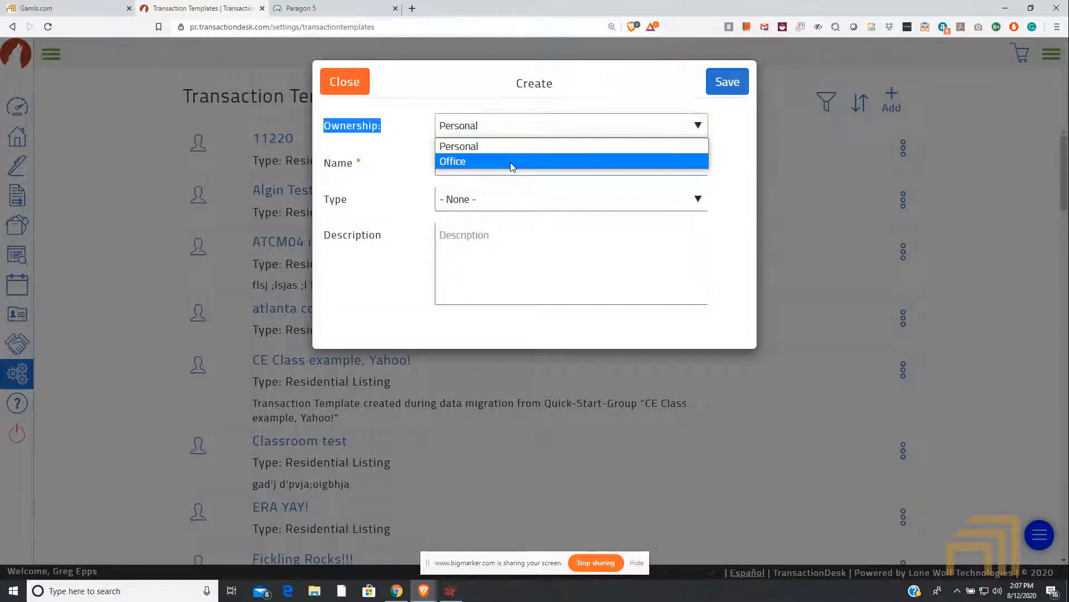
left_click(505, 150)
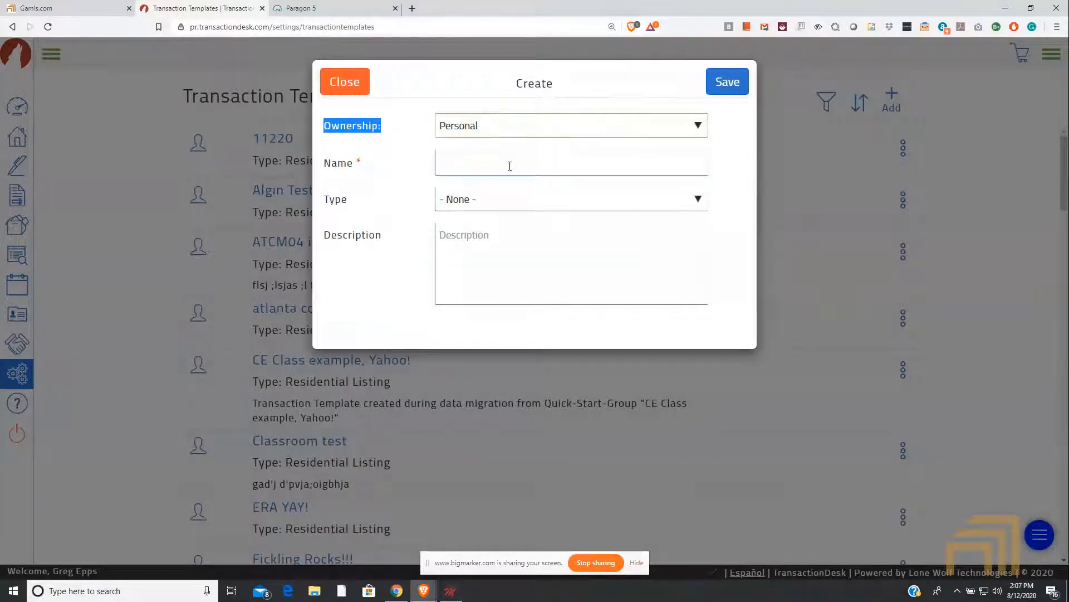
left_click(510, 168)
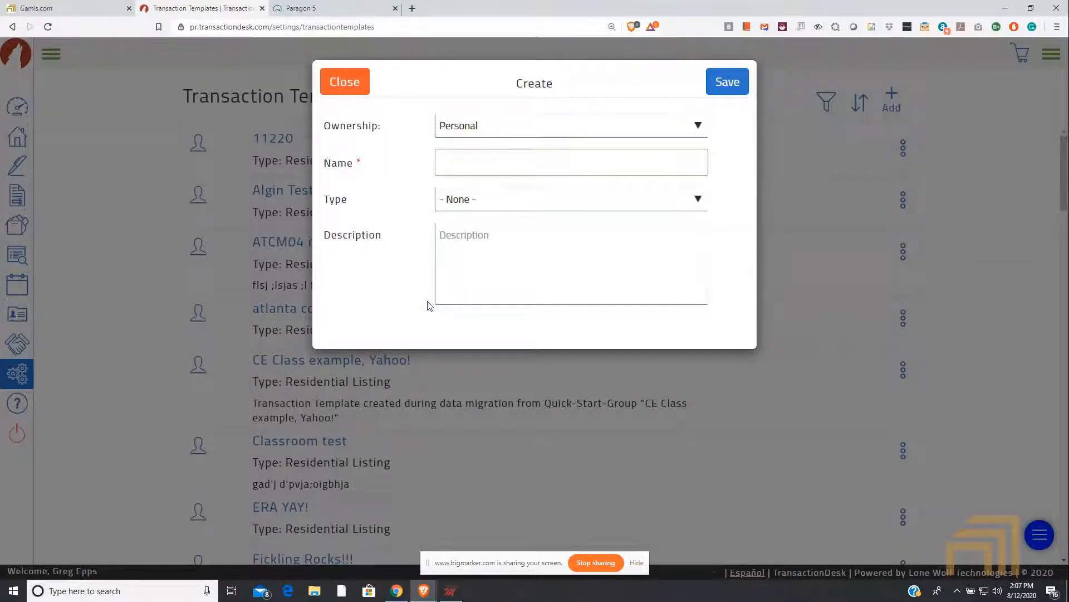
type("Webinar")
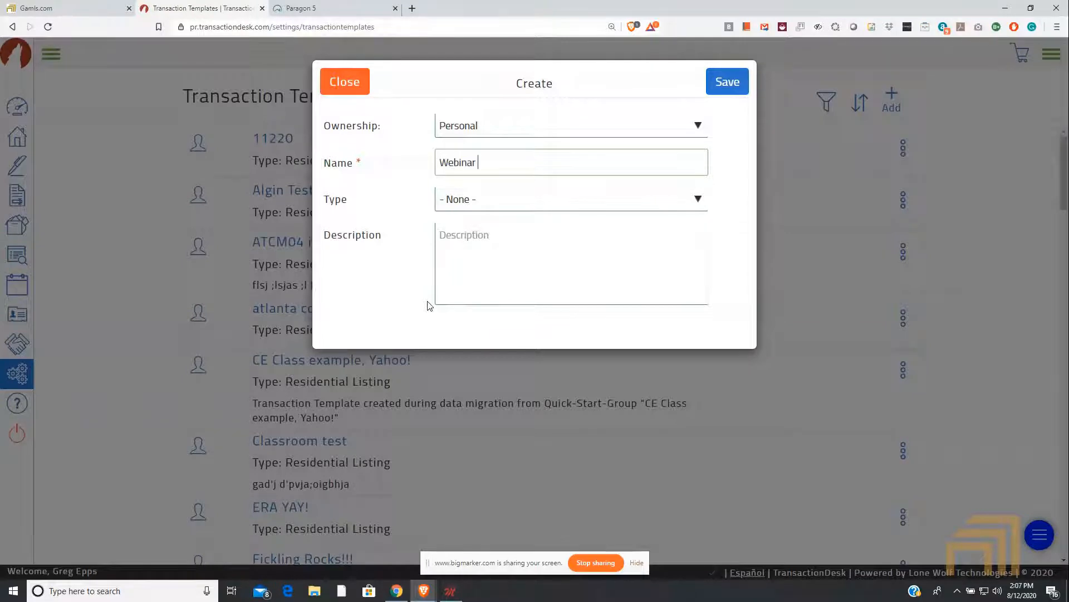
type(" Template Test")
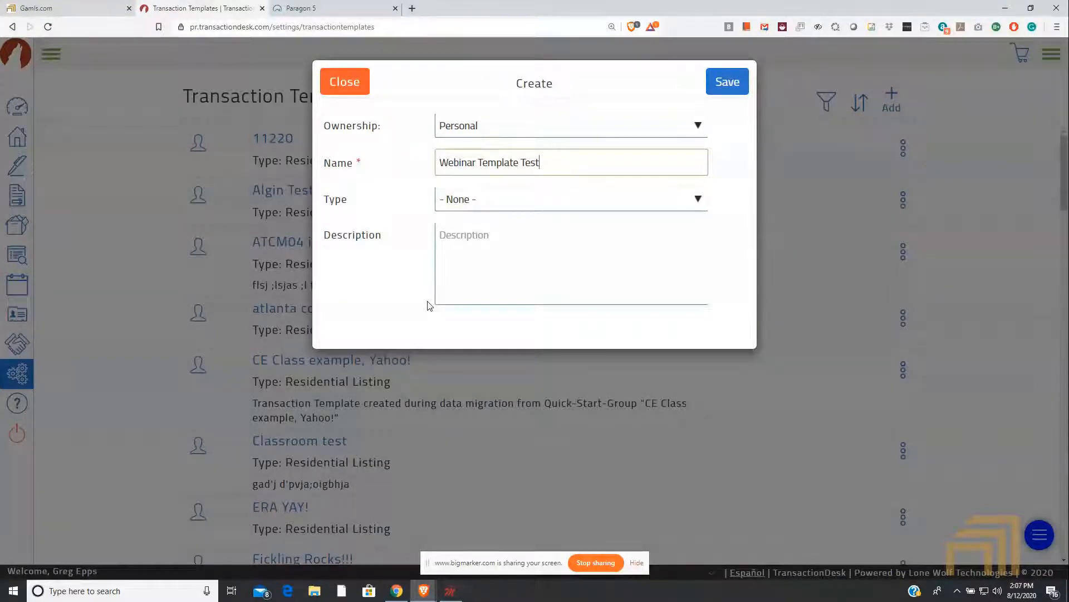
Step: Set the new template's type to Residential Listing
left_click(476, 244)
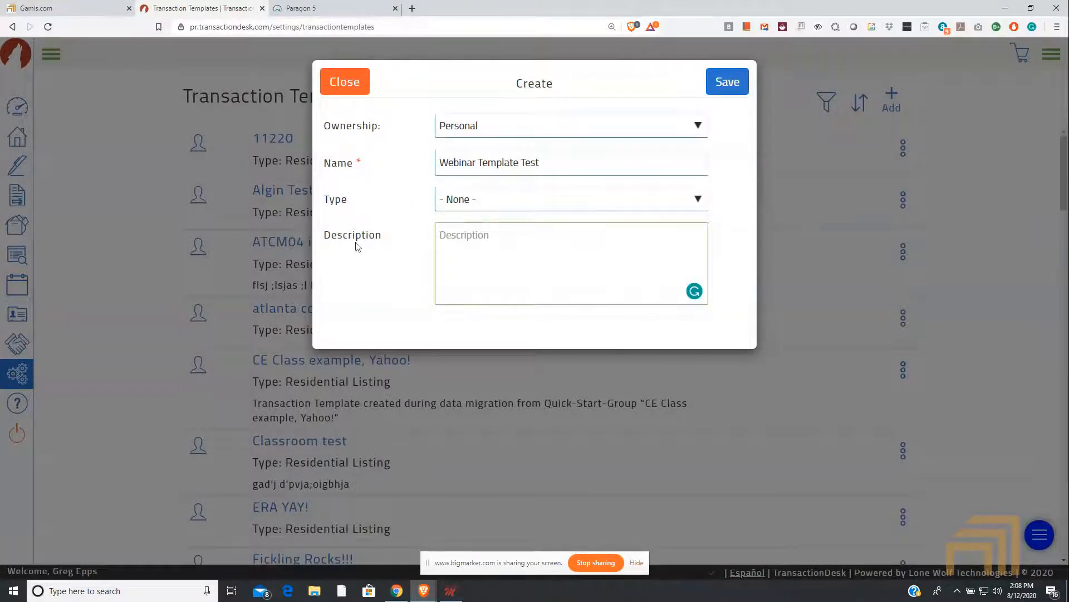
left_click_drag(355, 204, 327, 201)
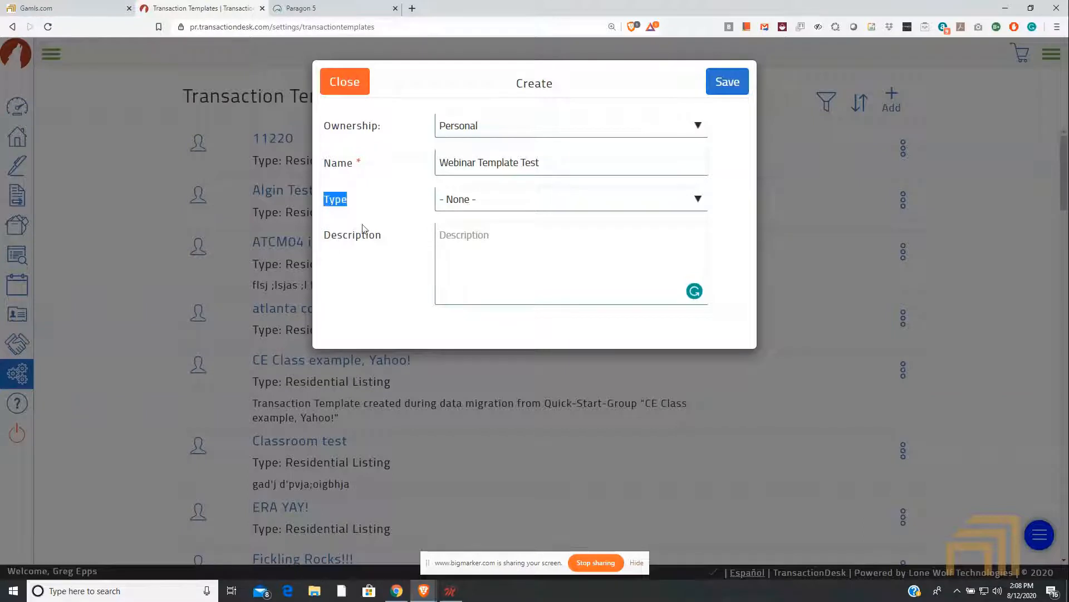
left_click(474, 198)
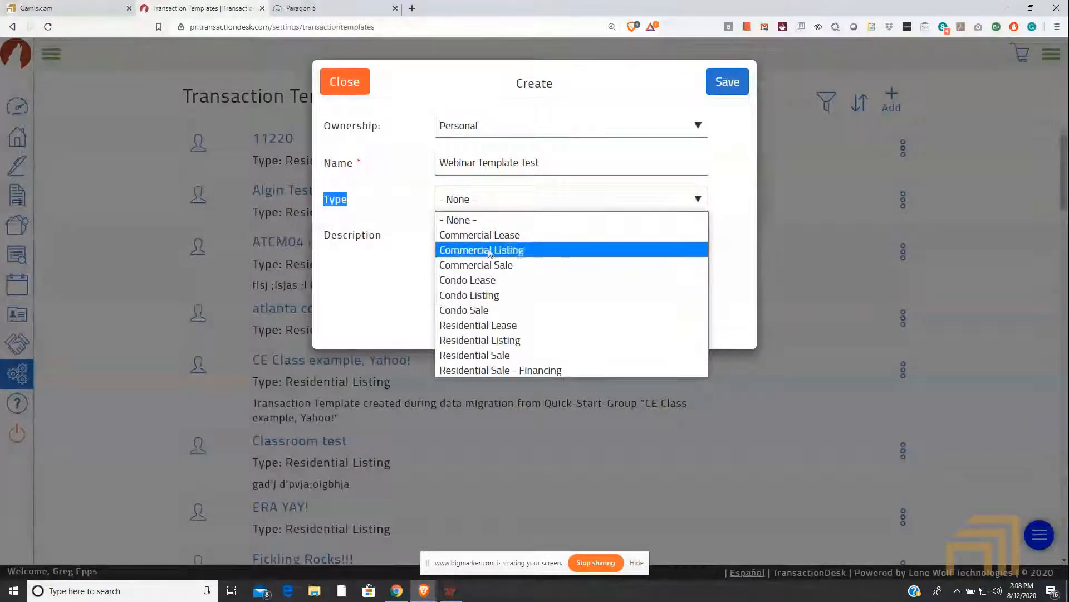
left_click(542, 341)
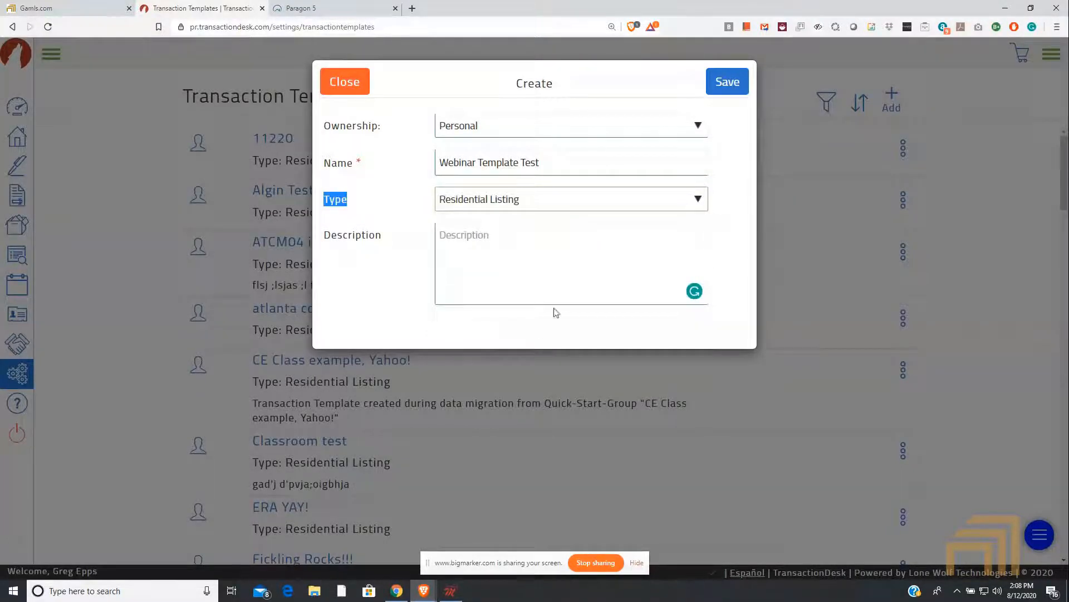
Step: Change the template name to "Webinar Residential Listing Template Test" and save the new template
left_click(478, 163)
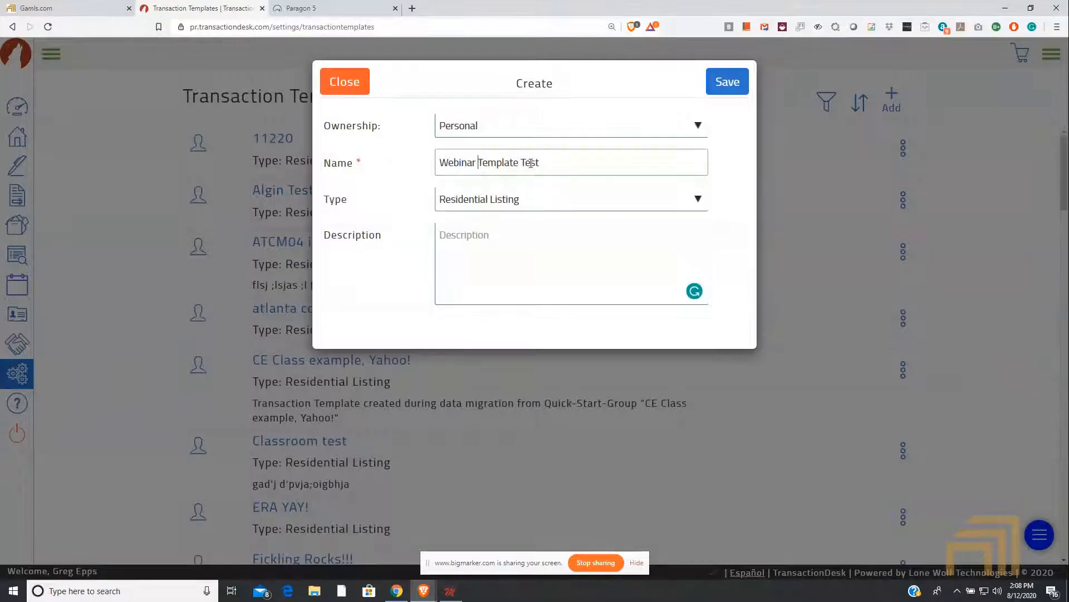
type("Residential ")
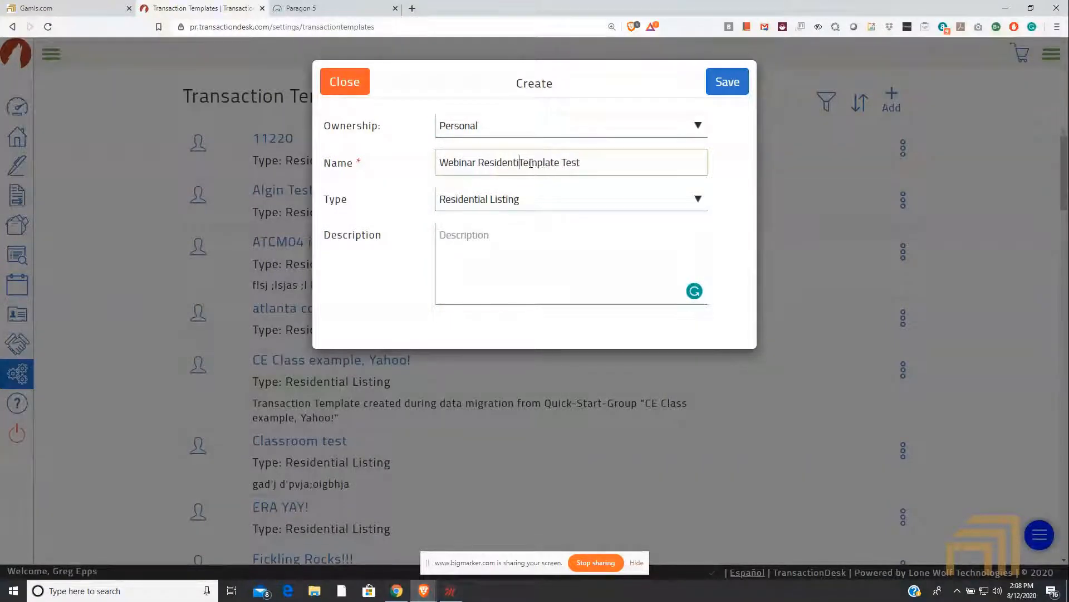
type("Listing")
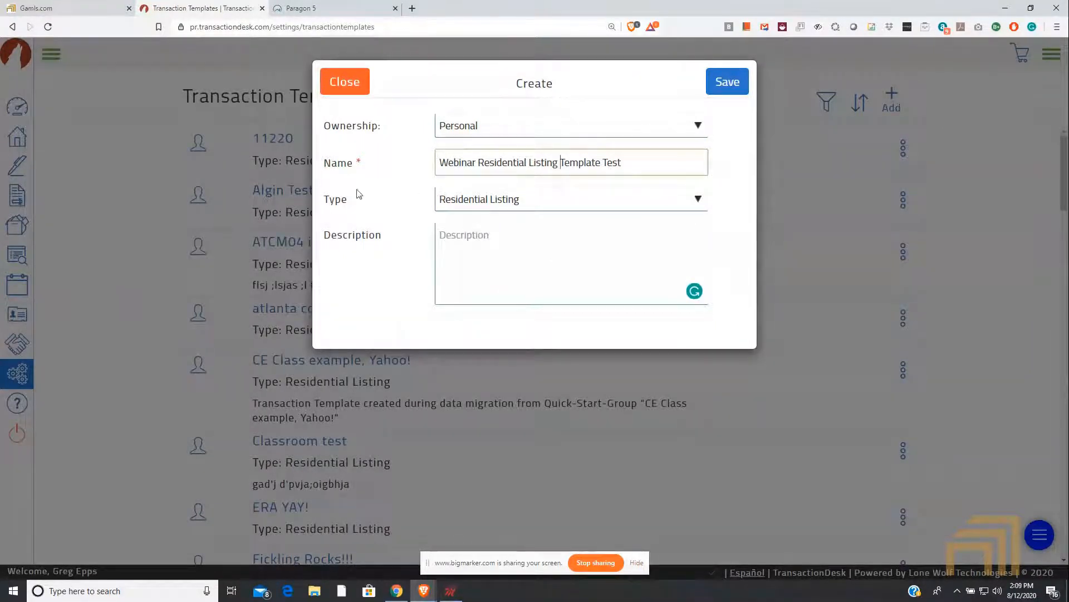
left_click(728, 87)
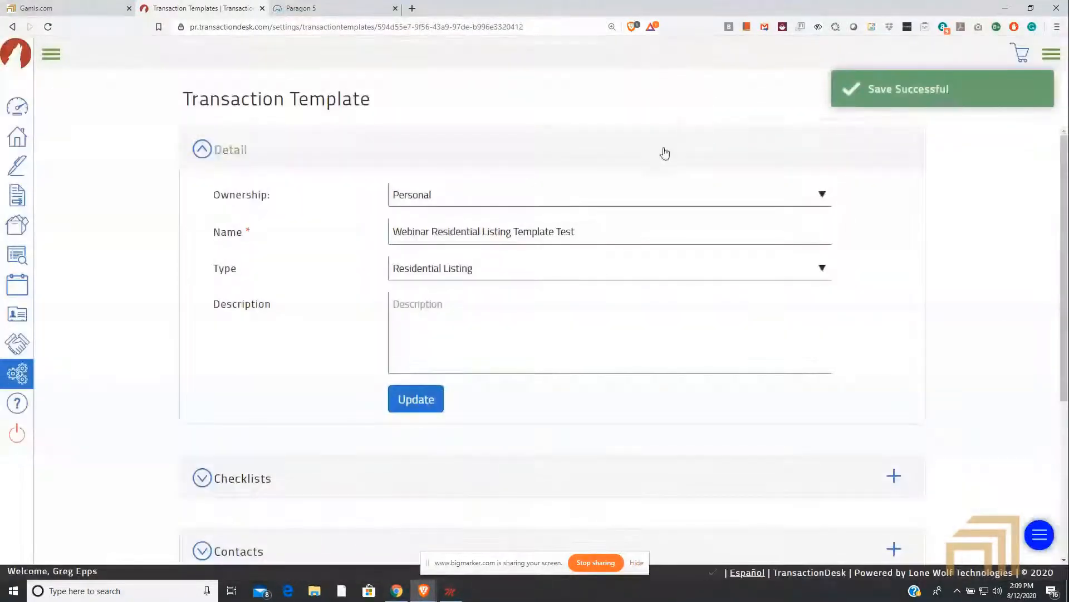
Step: Collapse the template's Detail section to view the list of other sections, and expand it again
left_click(215, 153)
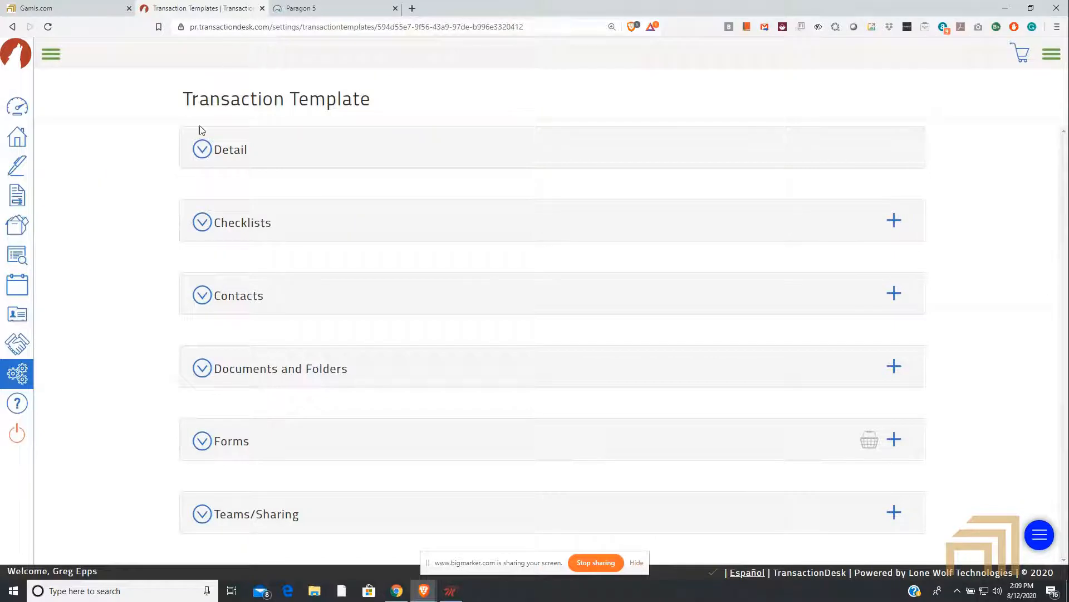
left_click(202, 150)
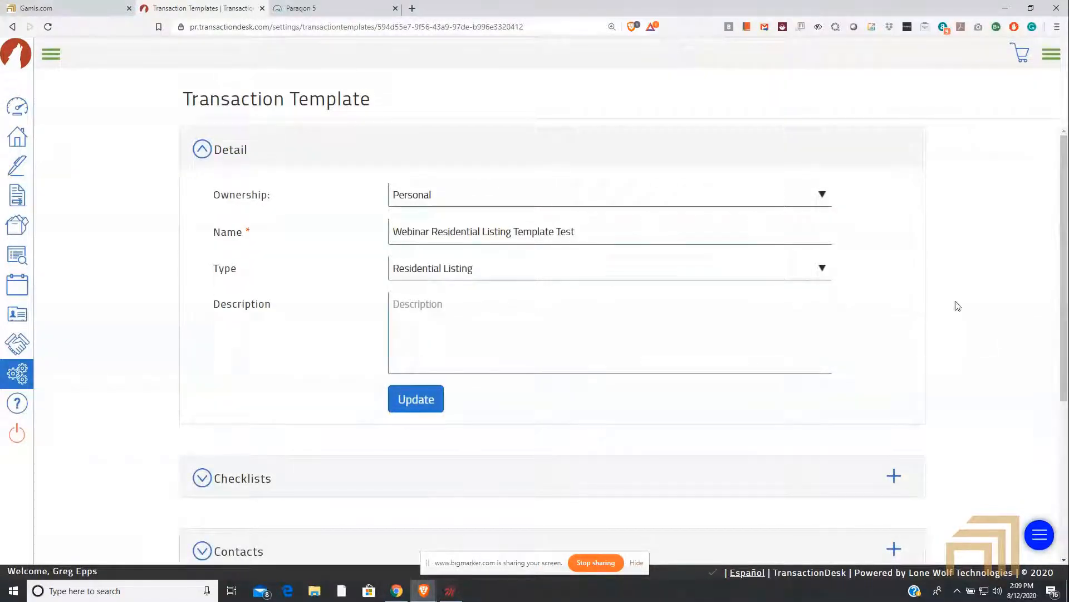
Step: Add the "How to listen to Webinar Wednesday" checklist template to the transaction template's Checklists section
scroll(427, 277, "down", 2)
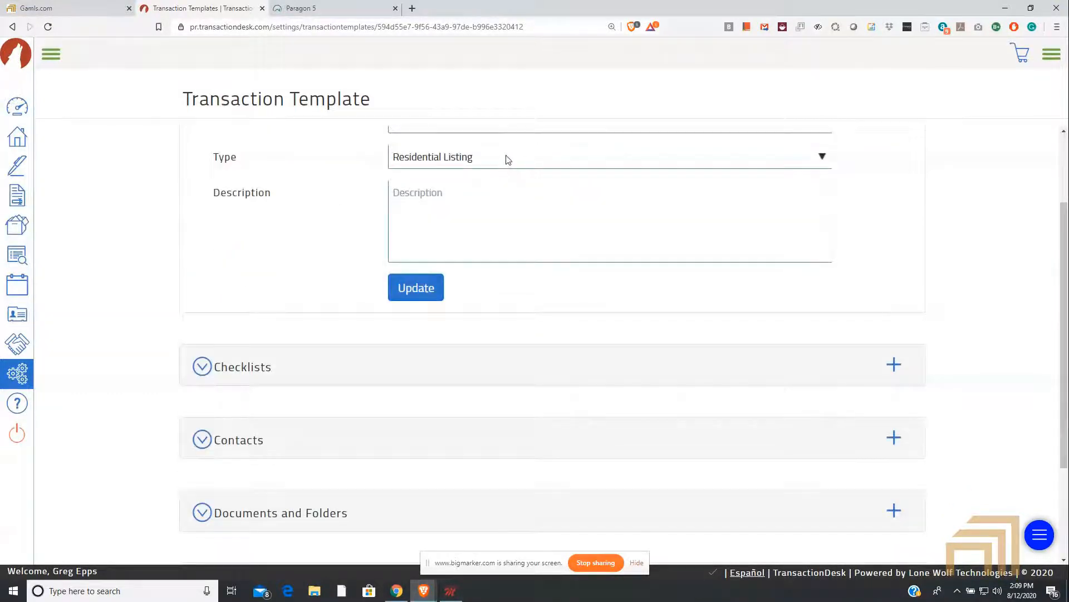
scroll(515, 160, "down", 3)
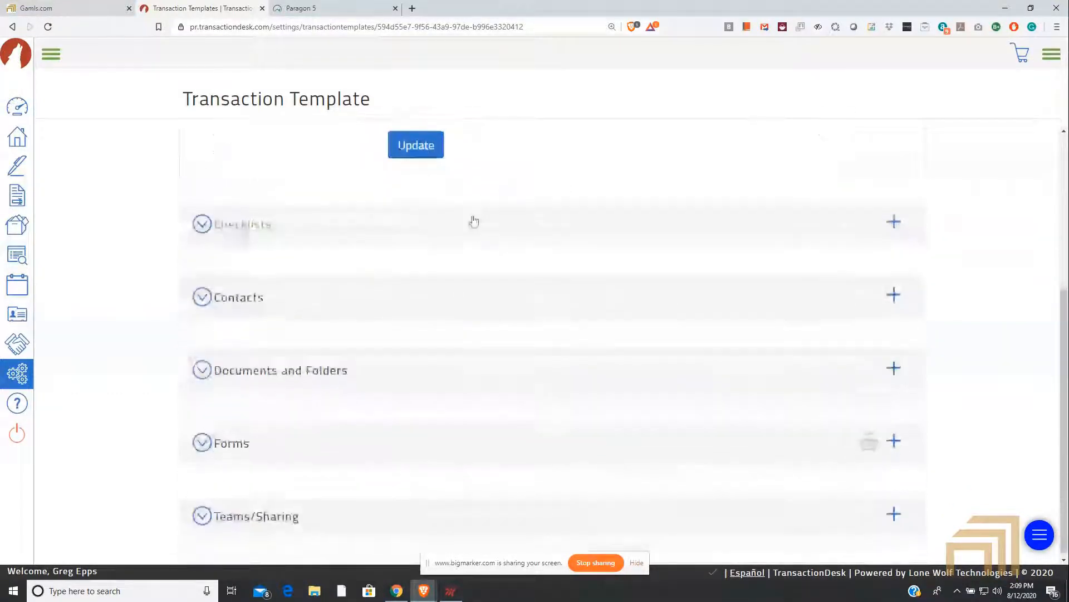
left_click(358, 224)
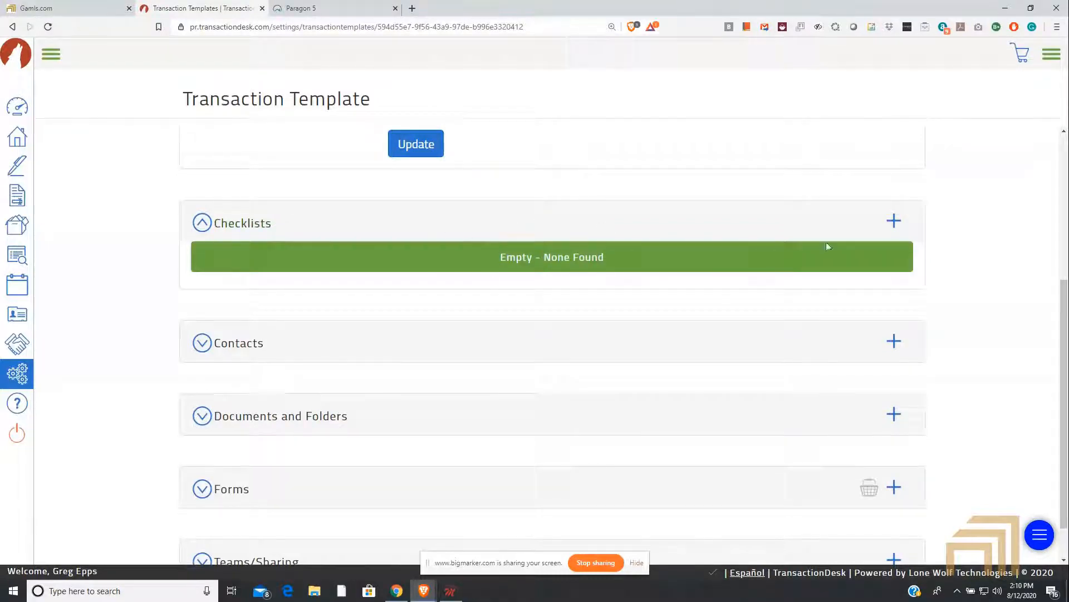
left_click(895, 222)
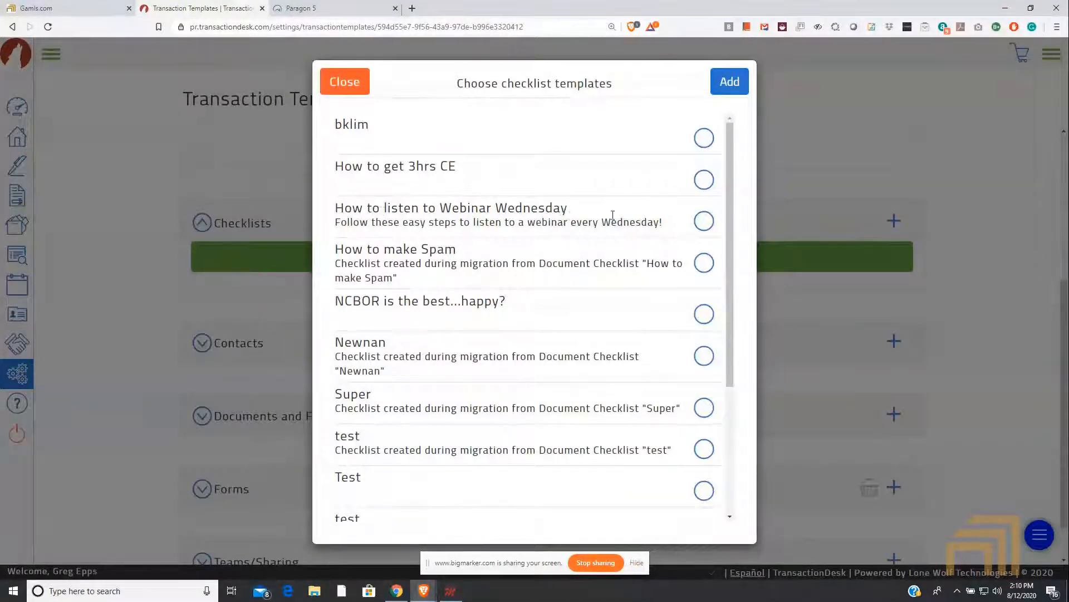
left_click(701, 221)
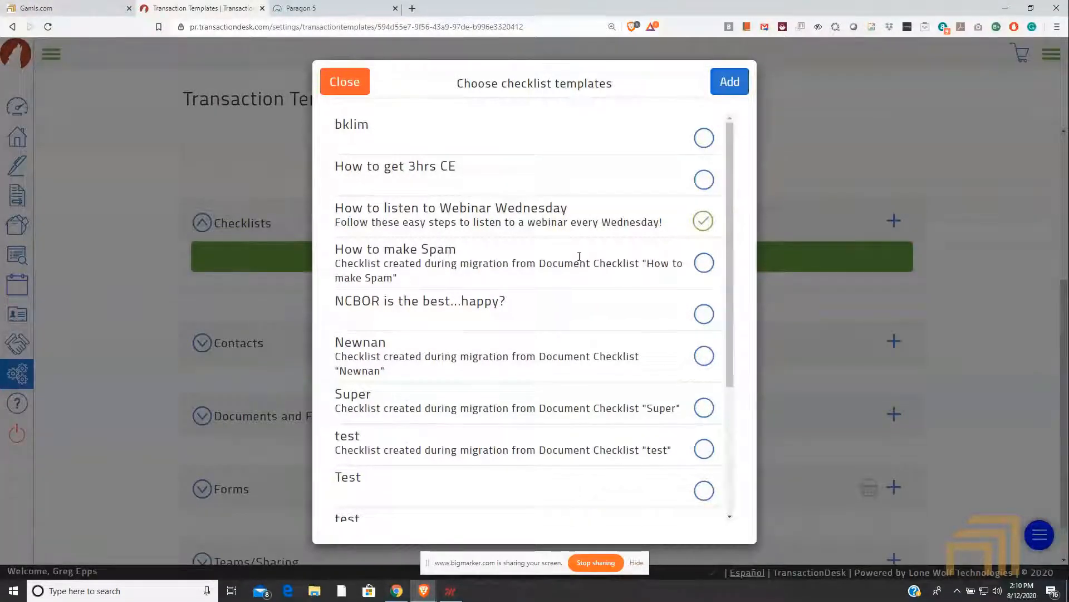
scroll(580, 261, "down", 4)
scroll(580, 261, "up", 4)
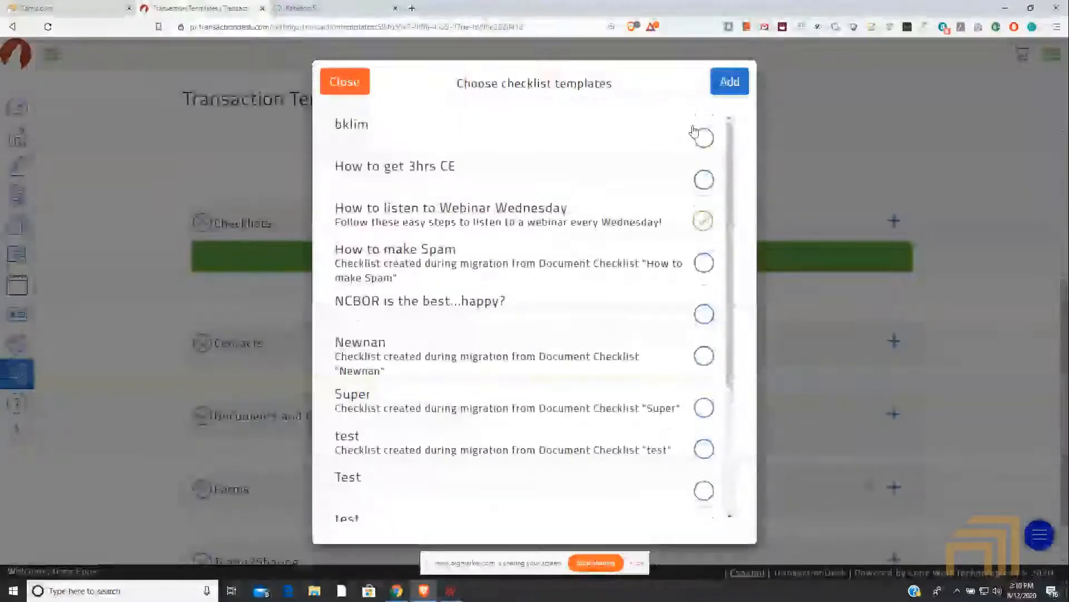
left_click(730, 82)
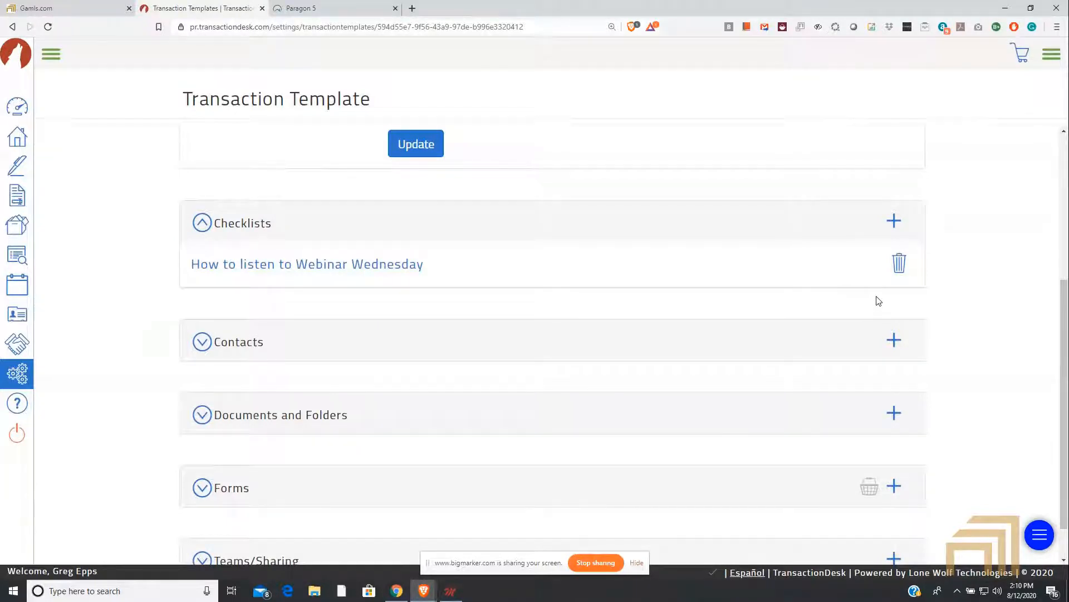
Step: Create an empty contact of type lawyer in the template's Contacts section and save it
scroll(691, 338, "down", 1)
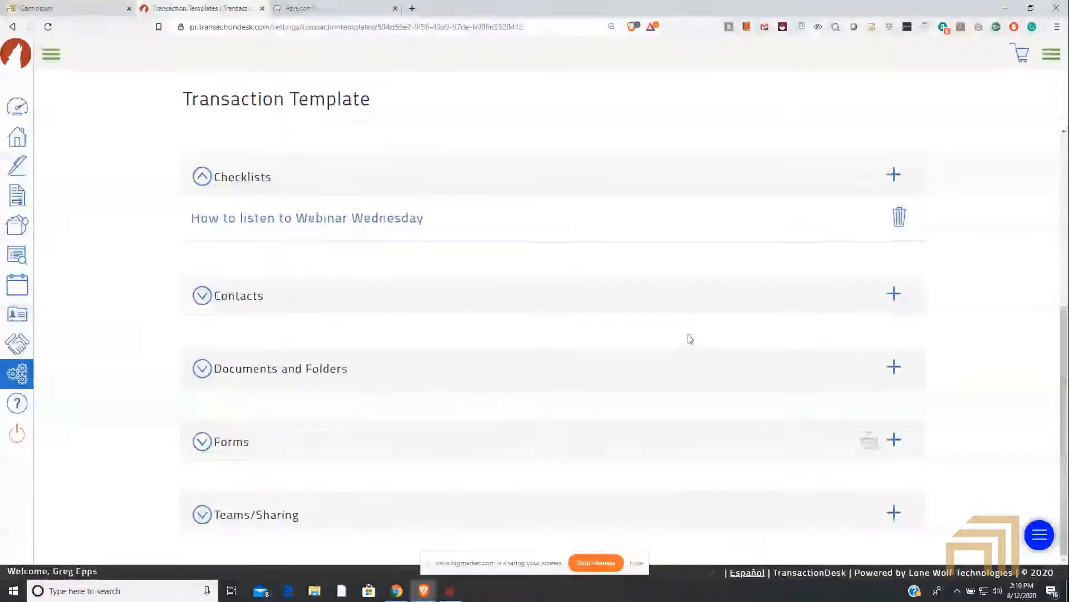
left_click(202, 296)
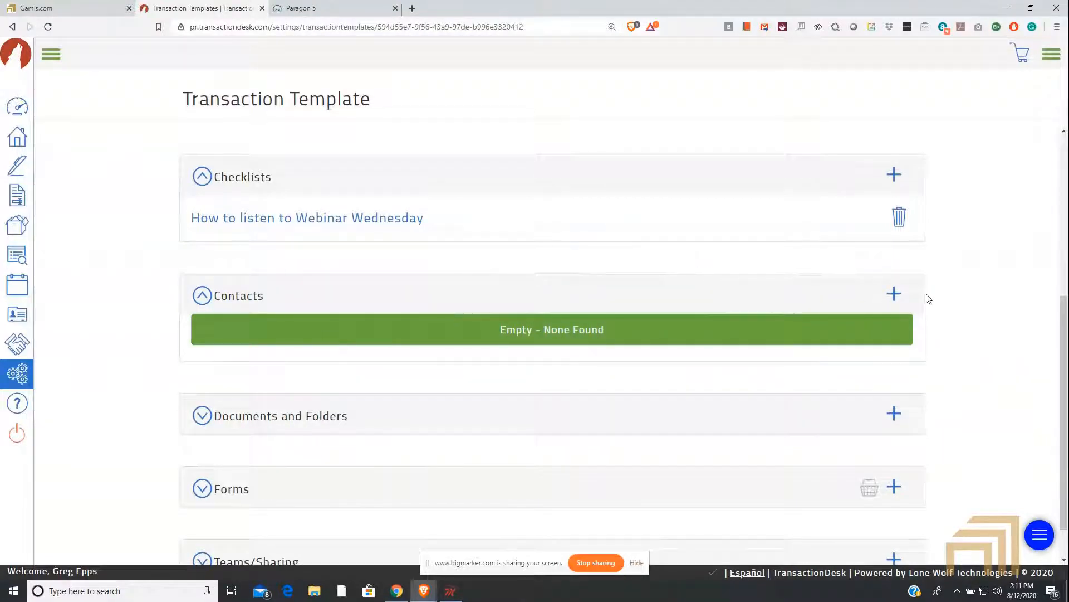
left_click(895, 295)
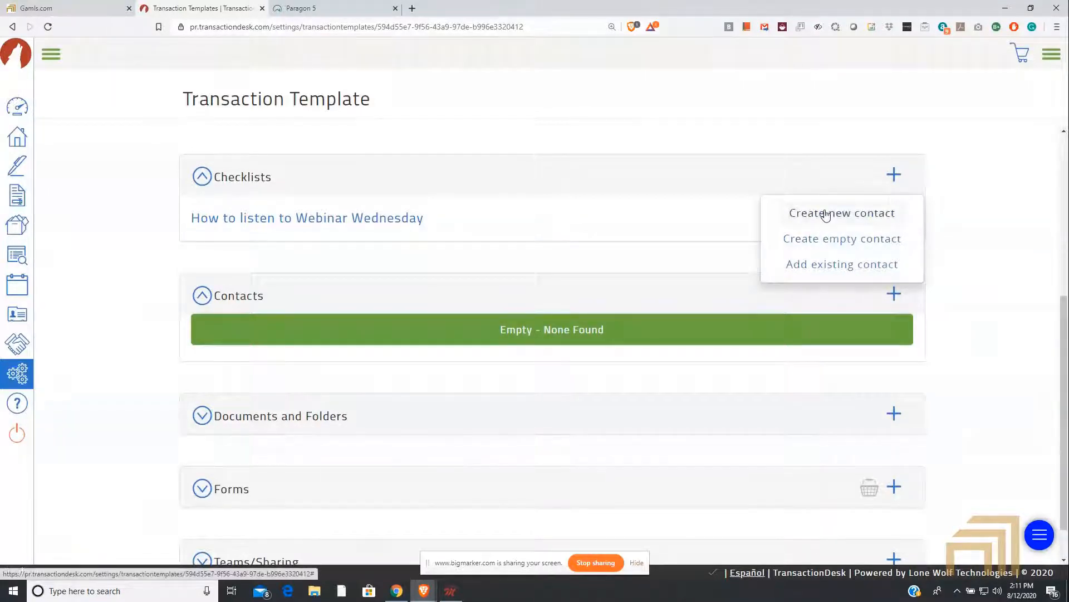
left_click(792, 241)
left_click(578, 127)
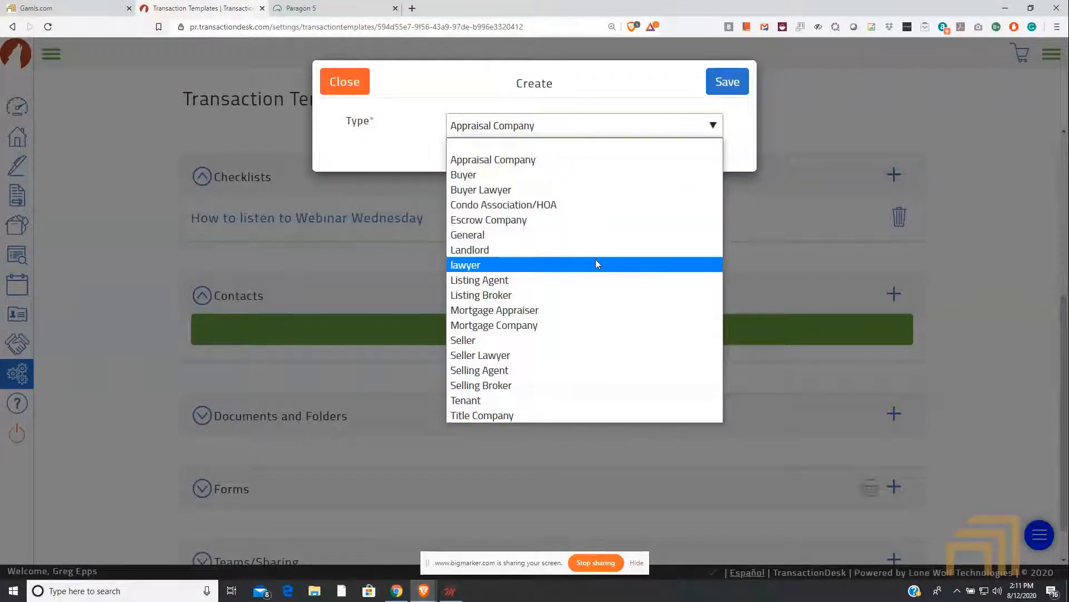
left_click(560, 265)
left_click(721, 84)
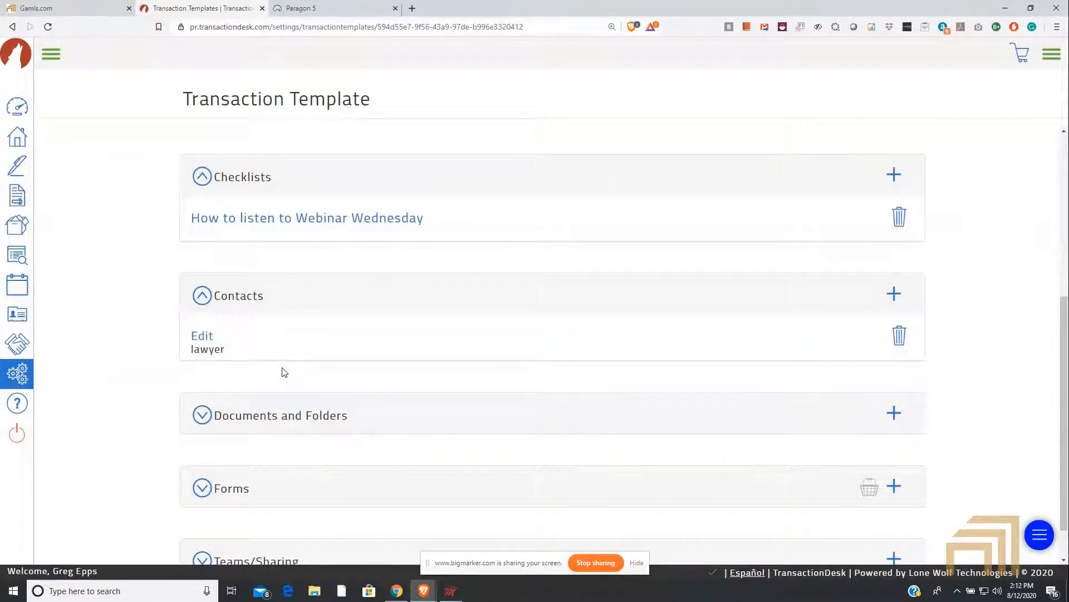
Step: Expand the template's Documents and Folders section to view its contents
scroll(323, 357, "down", 1)
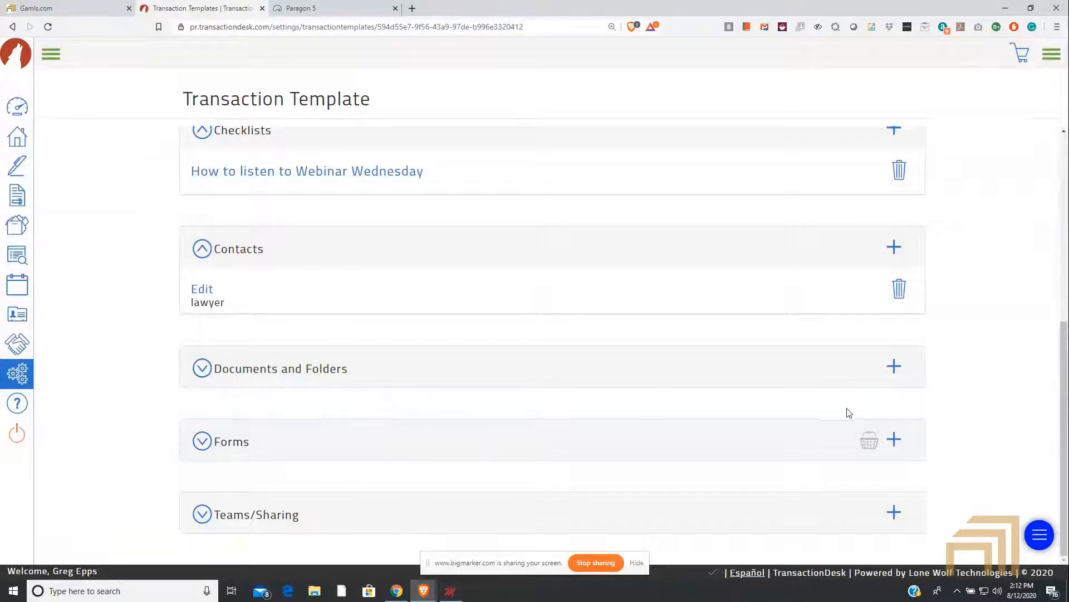
left_click(902, 442)
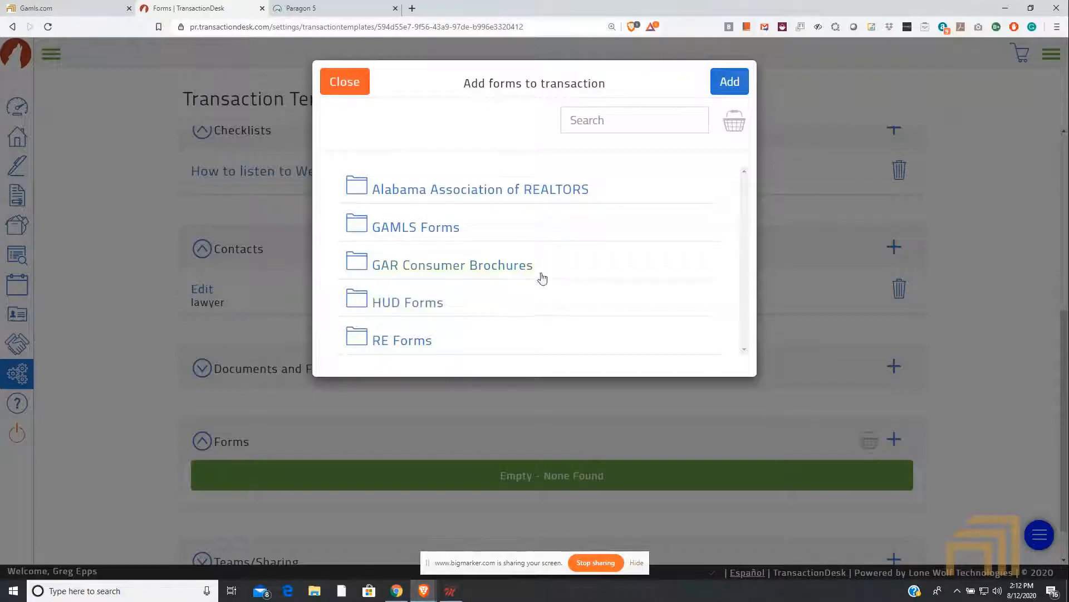
left_click(339, 89)
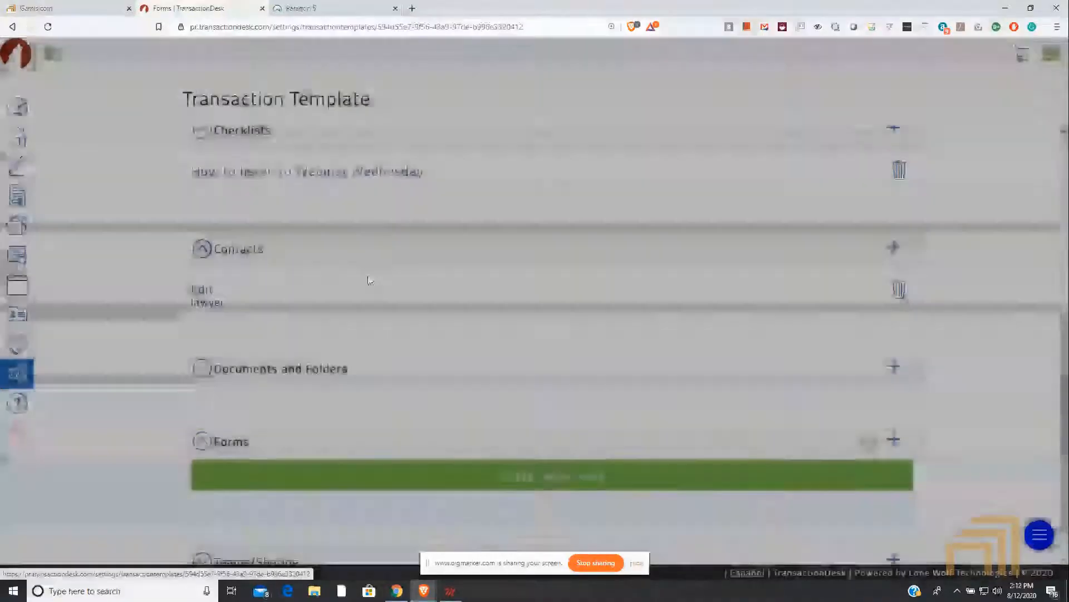
left_click(413, 370)
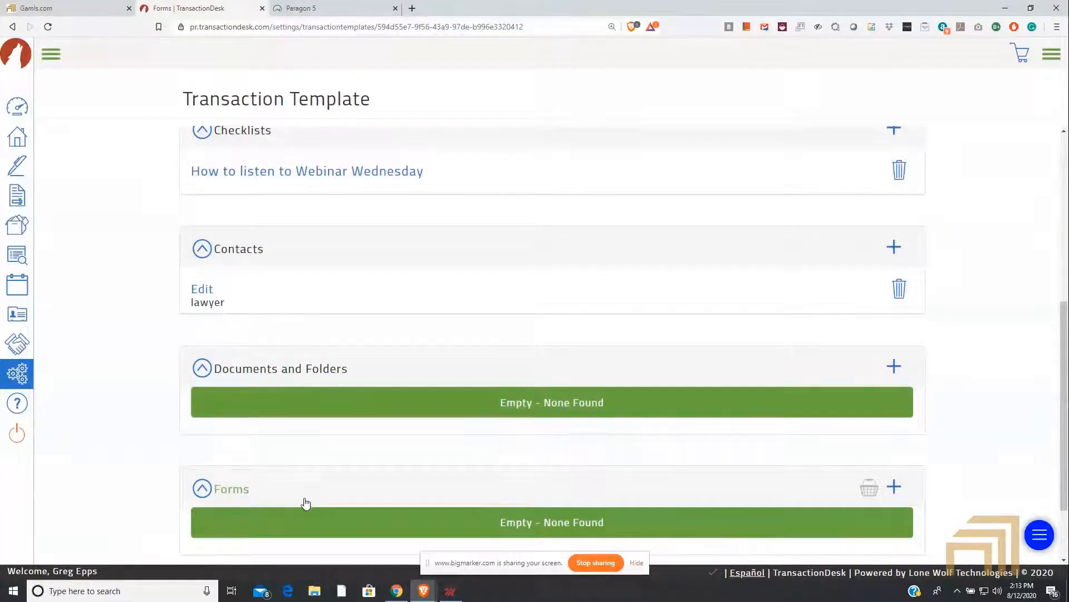
Step: From the RE Forms library, select the Discoloration Release Form, both Fannie Mae Contract Amendment Forms and the first Fannie Mae Contract Cover Form for the template
scroll(310, 503, "down", 2)
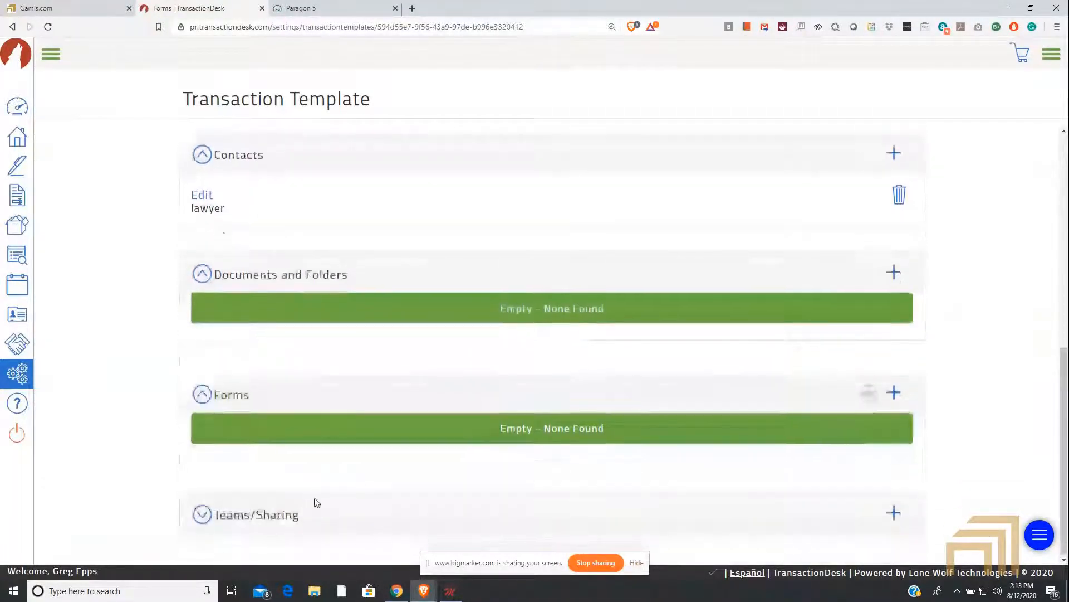
left_click(894, 392)
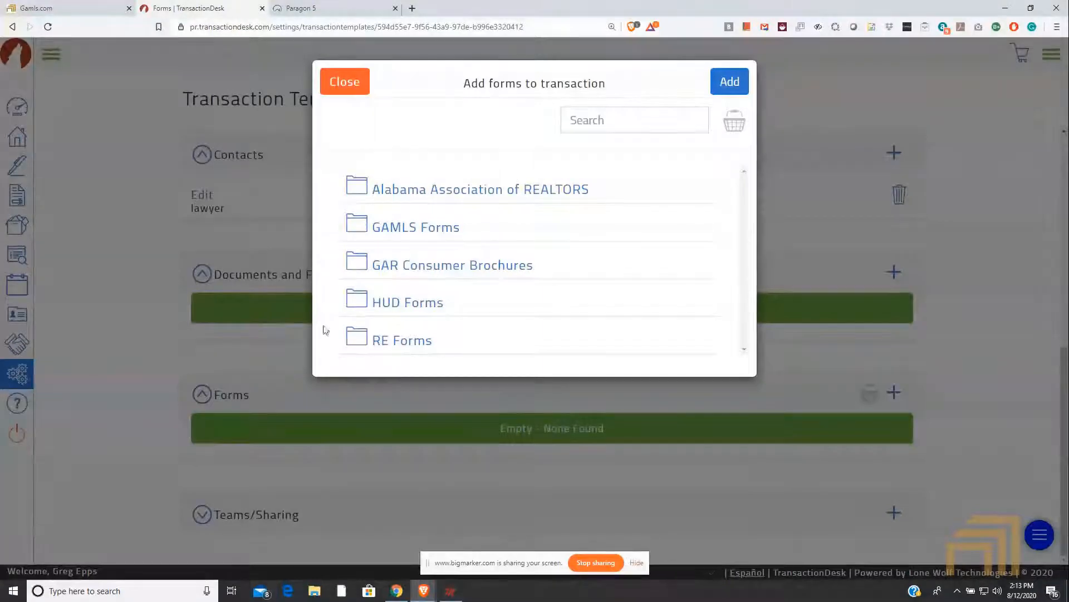
left_click(398, 341)
double_click(460, 303)
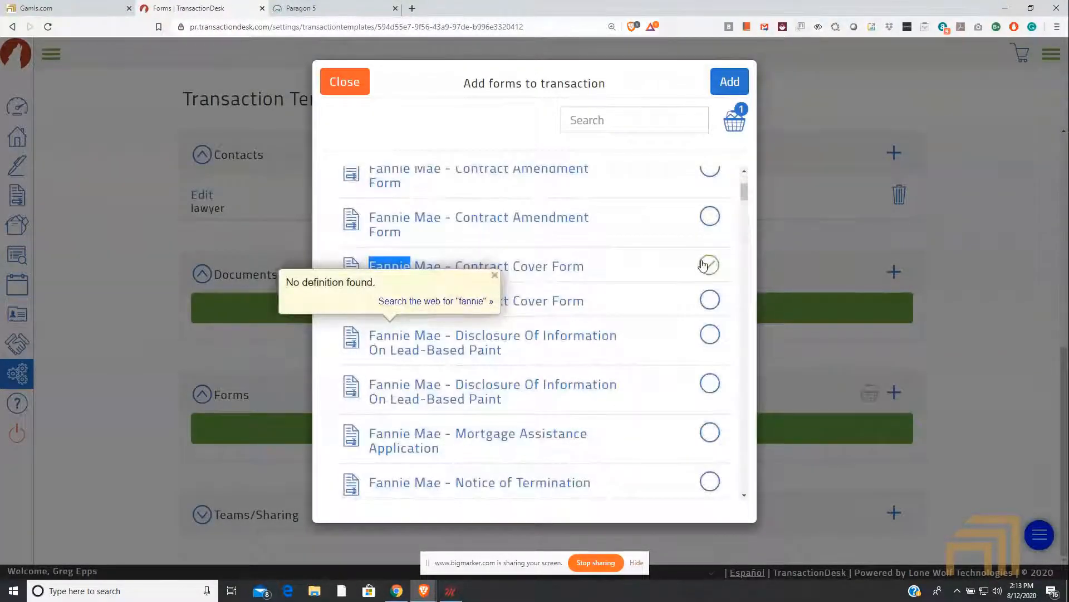
scroll(683, 269, "up", 3)
scroll(684, 272, "down", 1)
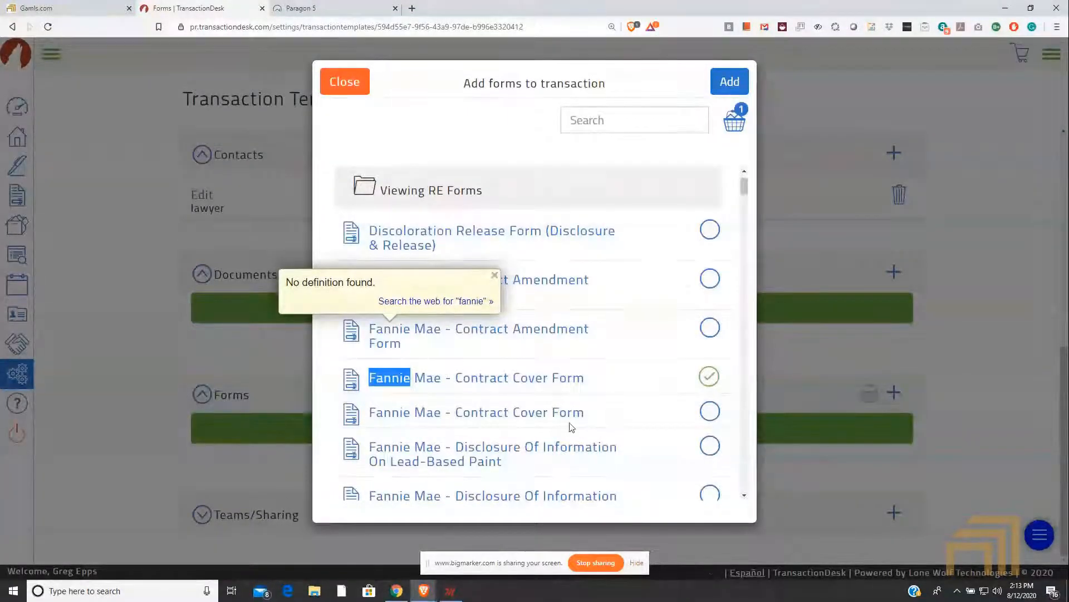
scroll(558, 388, "up", 1)
scroll(569, 392, "down", 5)
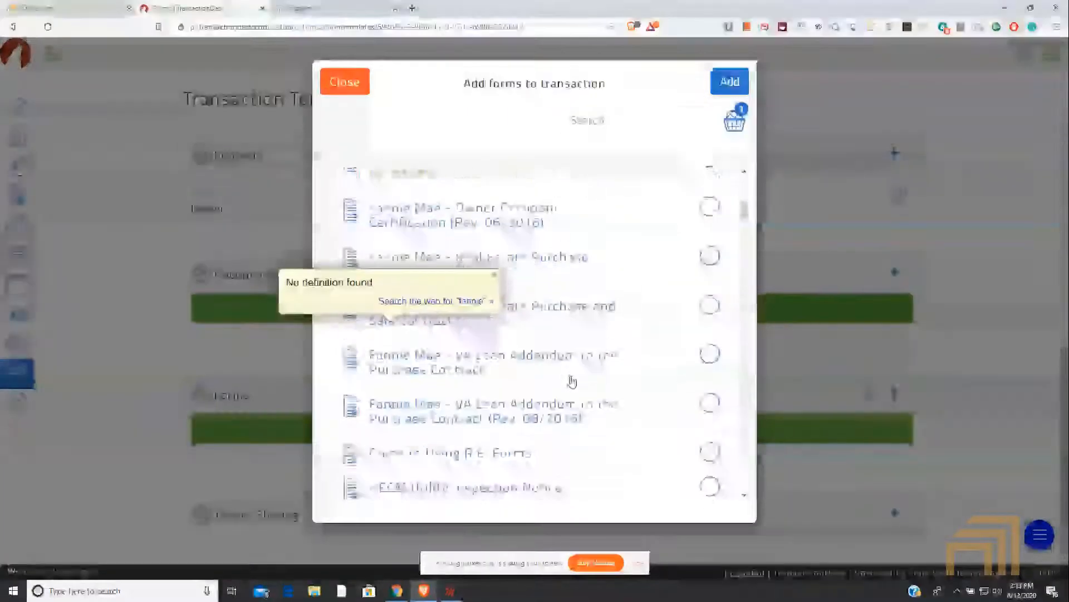
scroll(569, 390, "up", 6)
left_click(709, 230)
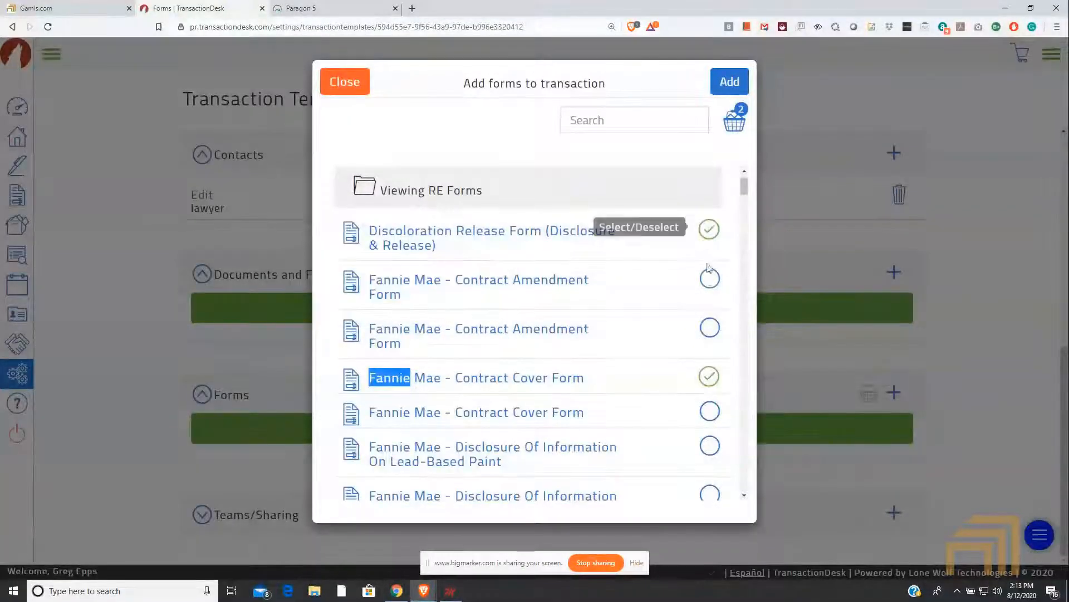
left_click(708, 278)
left_click(707, 328)
Step: Also select Fannie Mae's second Contract Cover Form, both Lead-Based Paint disclosures, the Mortgage Assistance Application and the first Notice of Termination
scroll(683, 379, "down", 3)
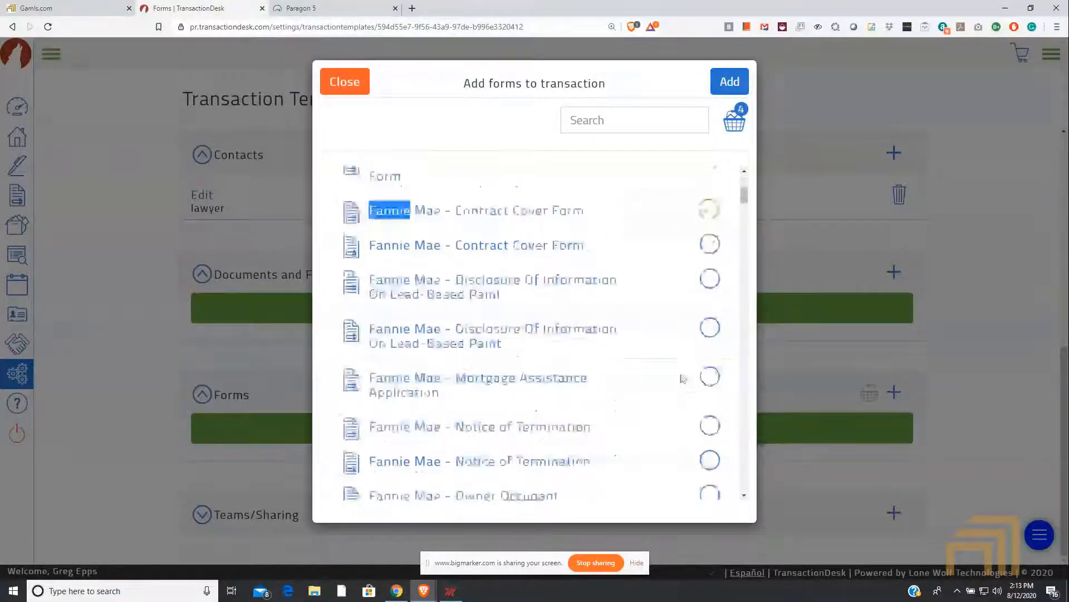
left_click(709, 244)
left_click(710, 279)
left_click(710, 329)
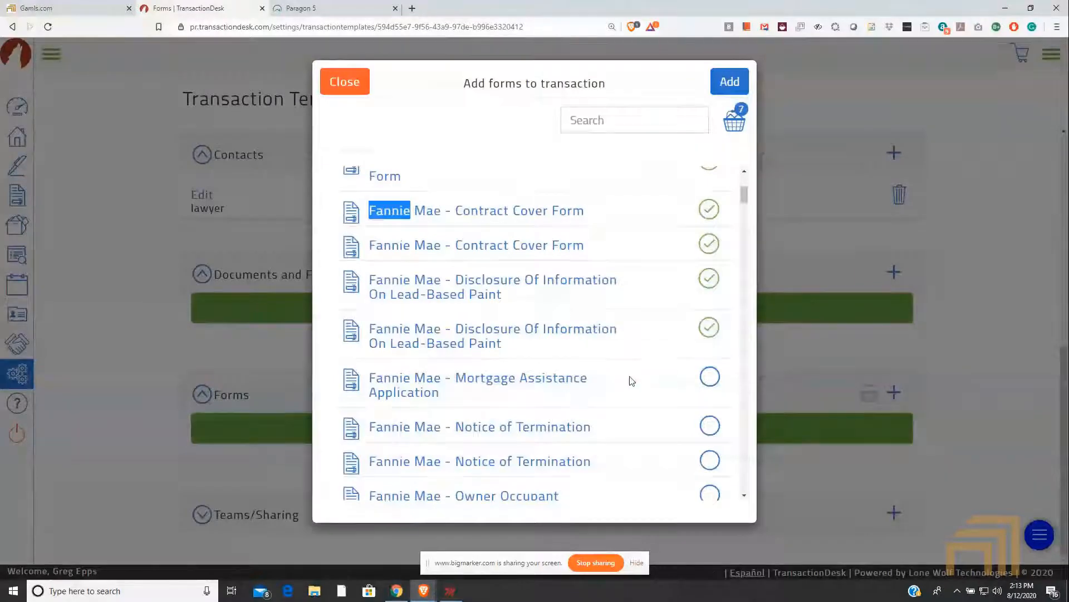
scroll(627, 382, "down", 3)
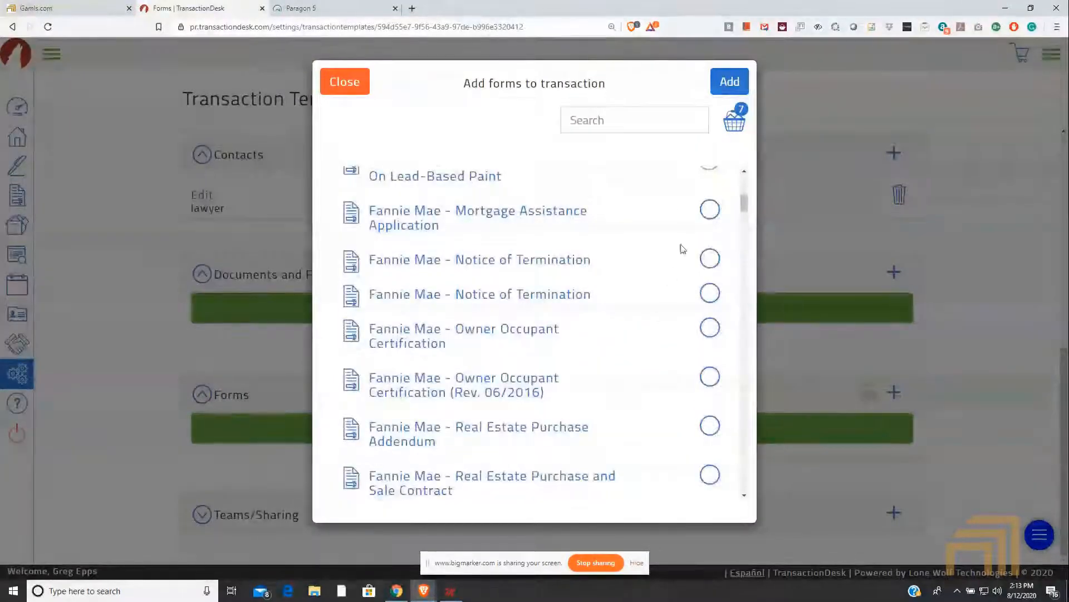
left_click(710, 210)
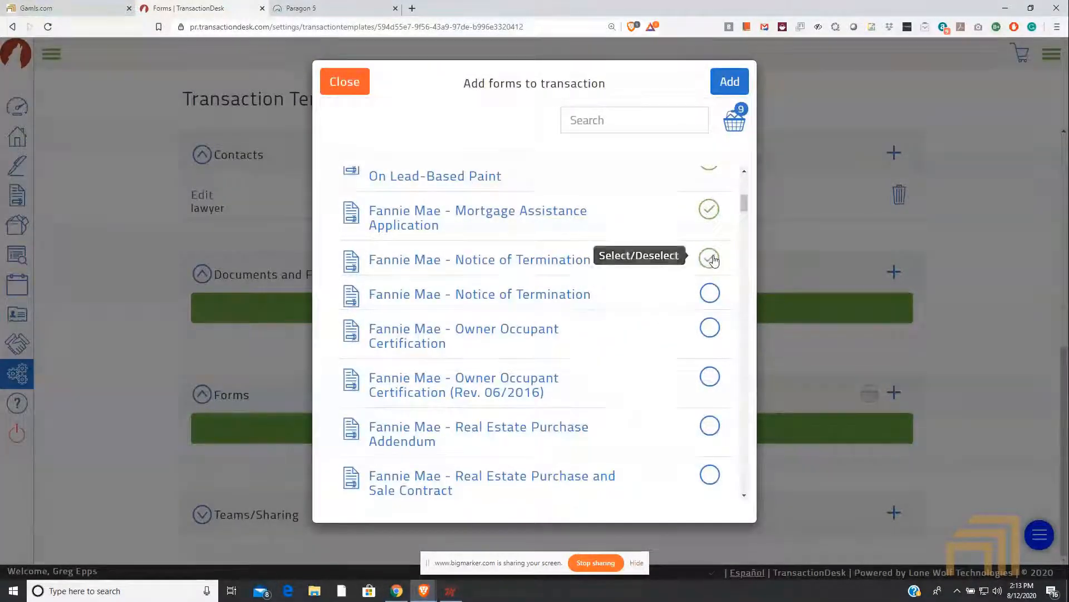
left_click(711, 258)
Step: Select the RE202 Seller Financing, RE203 Financing Contingency and RE204 Appraisal Contingency exhibits, and add all selected forms to the template
scroll(713, 279, "up", 2)
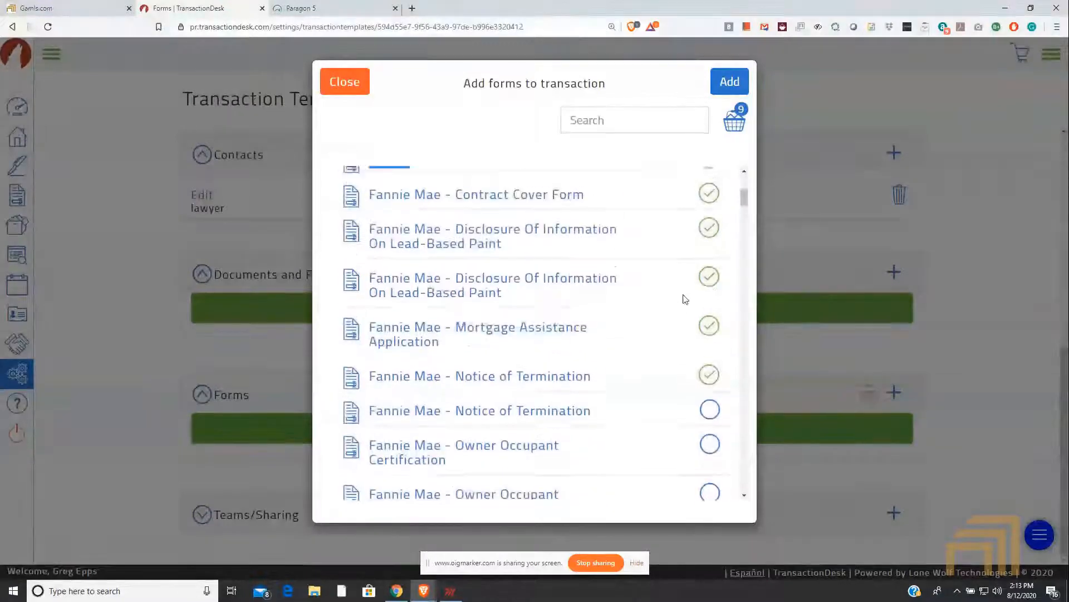
scroll(686, 298, "up", 4)
scroll(690, 332, "down", 10)
scroll(680, 354, "down", 20)
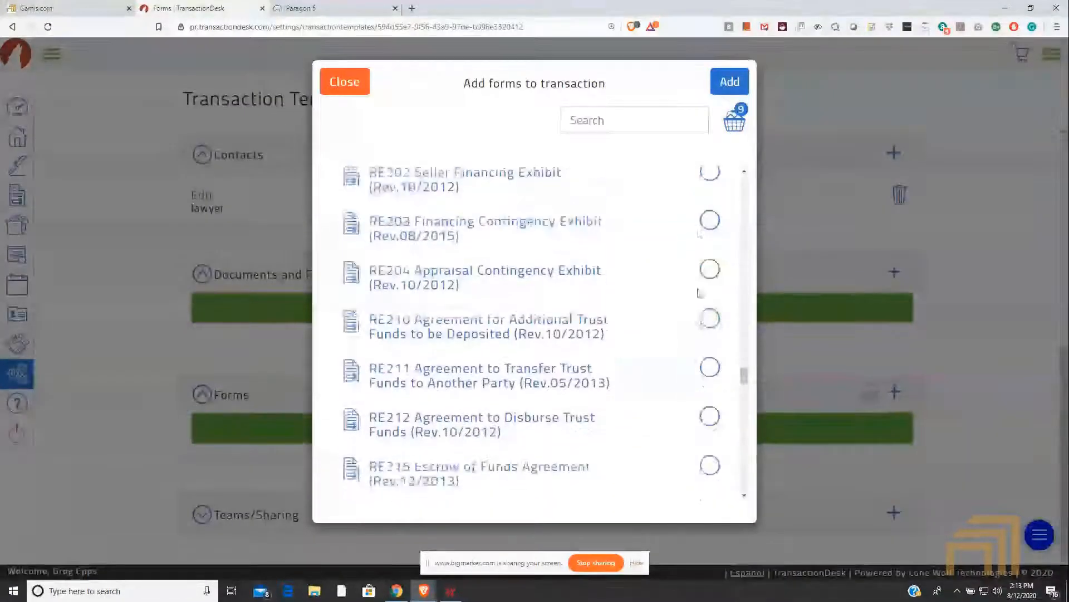
left_click(710, 173)
left_click(709, 221)
left_click(710, 271)
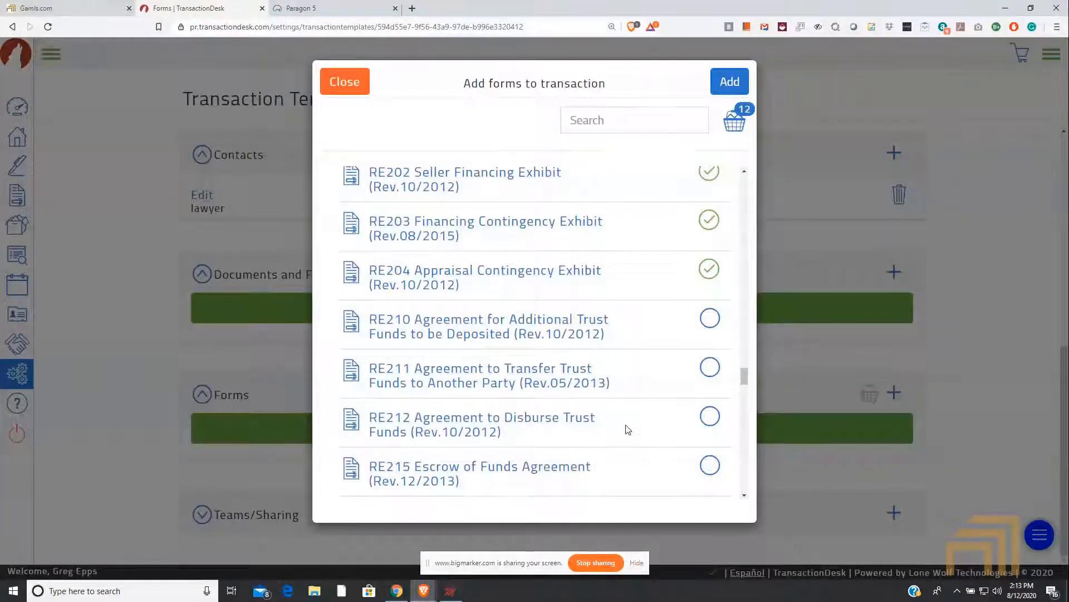
left_click(719, 83)
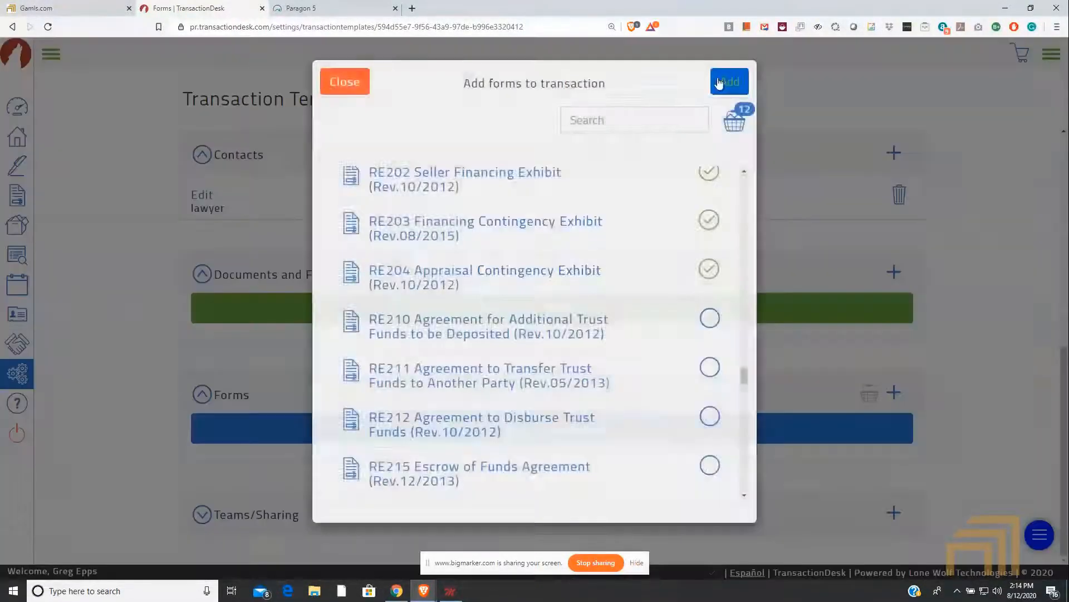
Step: Review the template's added forms along with its Detail, Checklists and Contacts sections
scroll(559, 334, "down", 10)
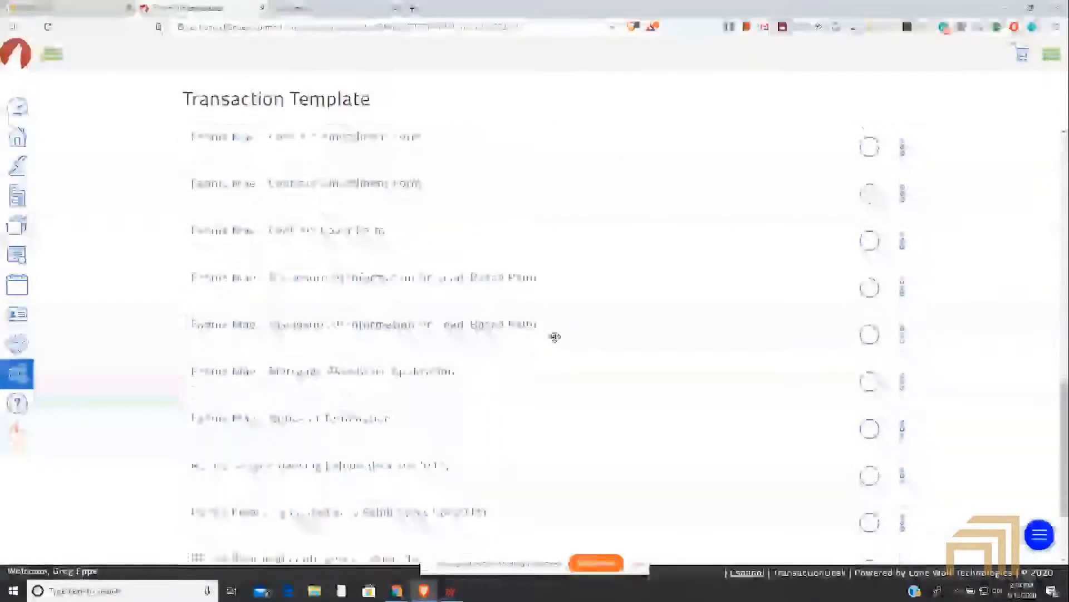
scroll(557, 342, "up", 12)
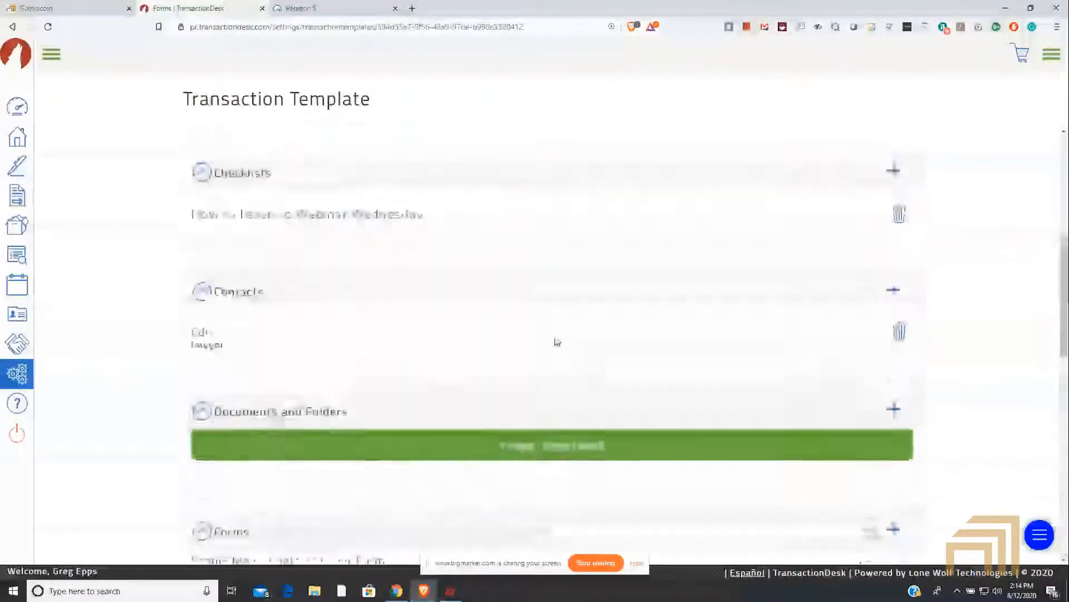
scroll(557, 342, "up", 3)
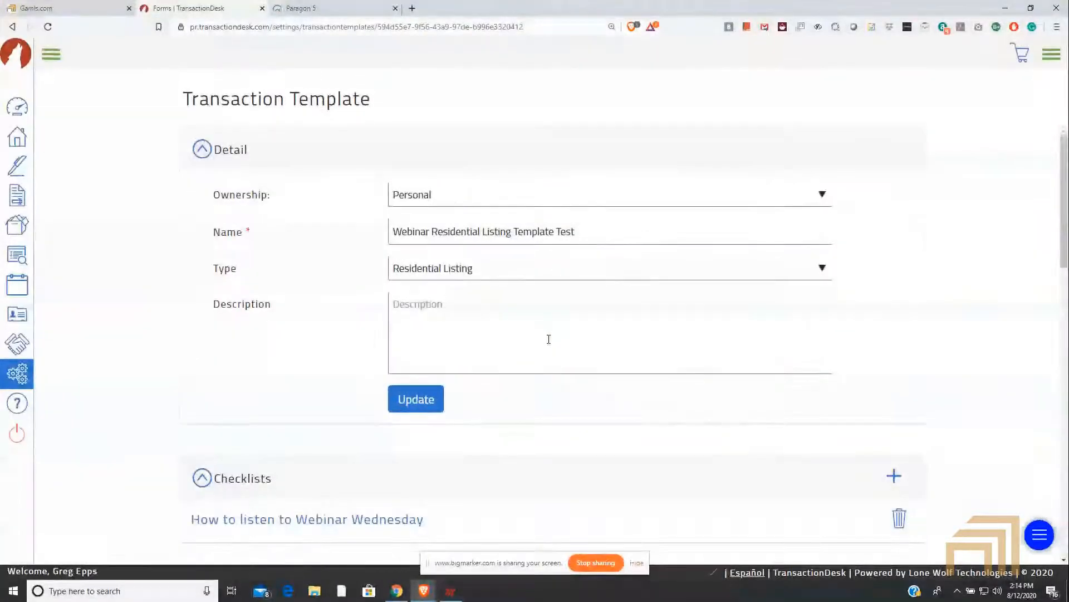
scroll(536, 362, "down", 1)
scroll(536, 357, "down", 5)
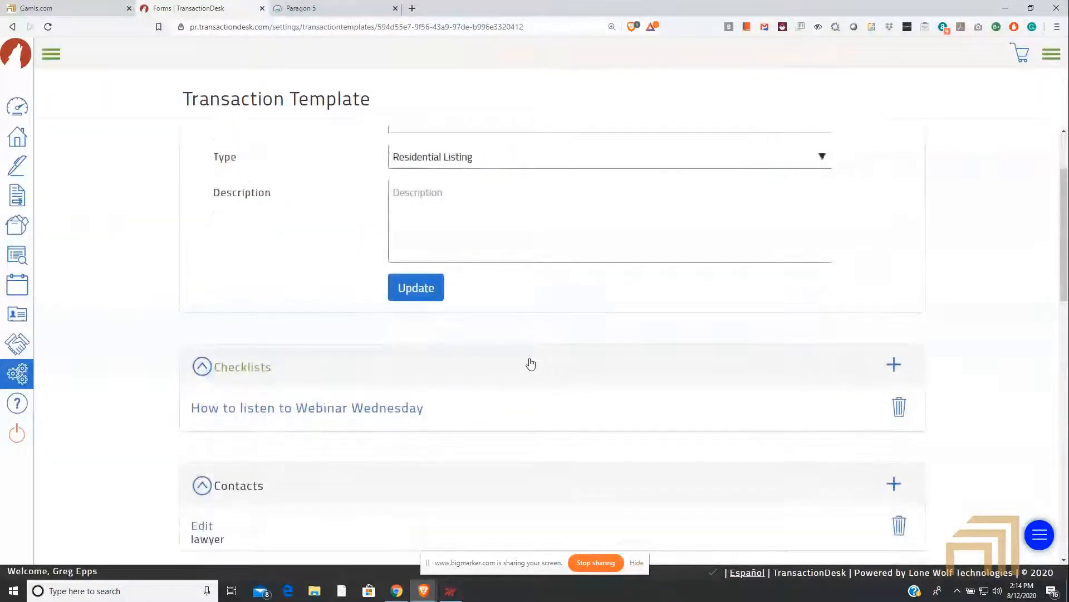
scroll(525, 359, "up", 4)
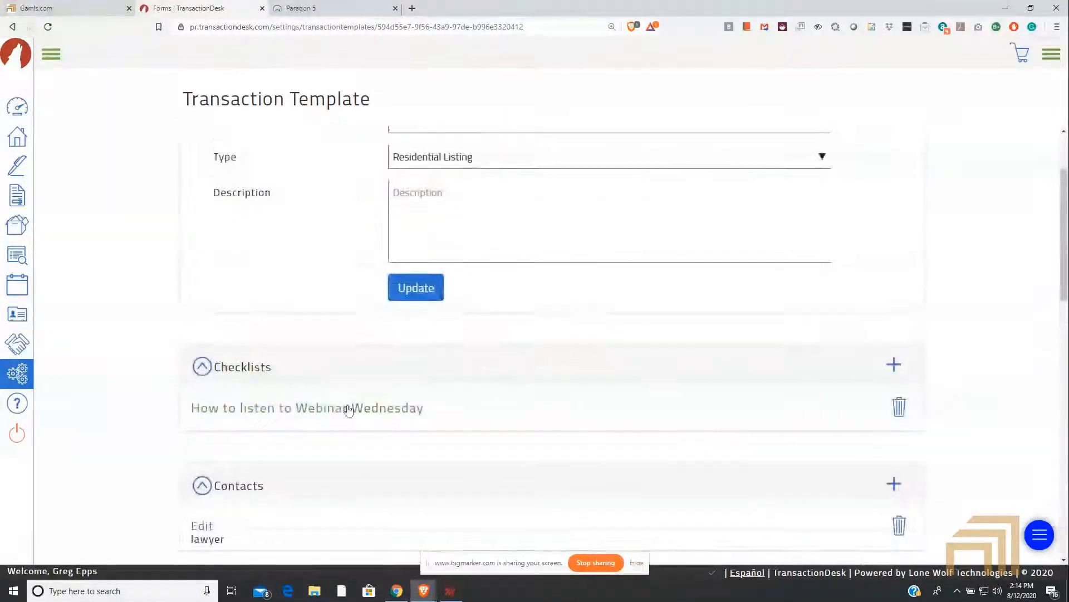
Step: Examine the template's Contacts, Documents and Folders, and Forms sections down to Teams/Sharing
scroll(256, 410, "down", 5)
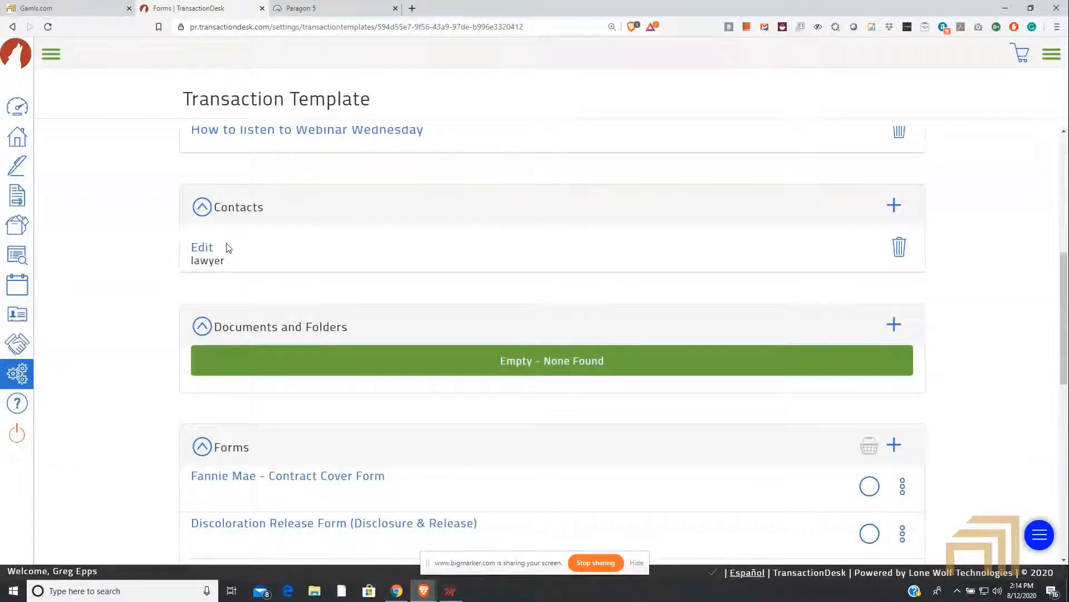
scroll(230, 256, "down", 5)
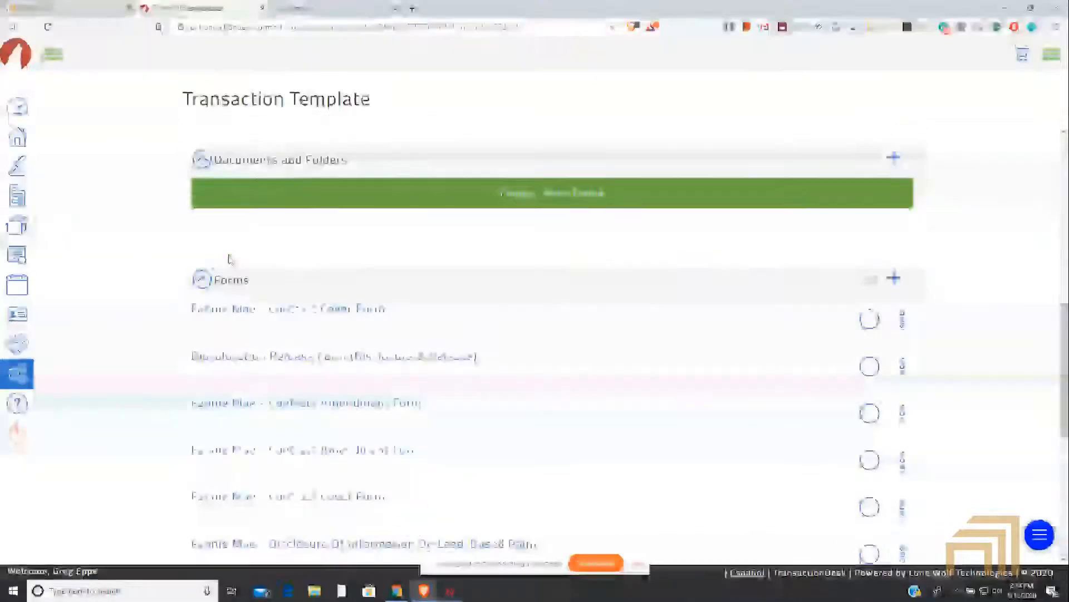
scroll(239, 253, "up", 3)
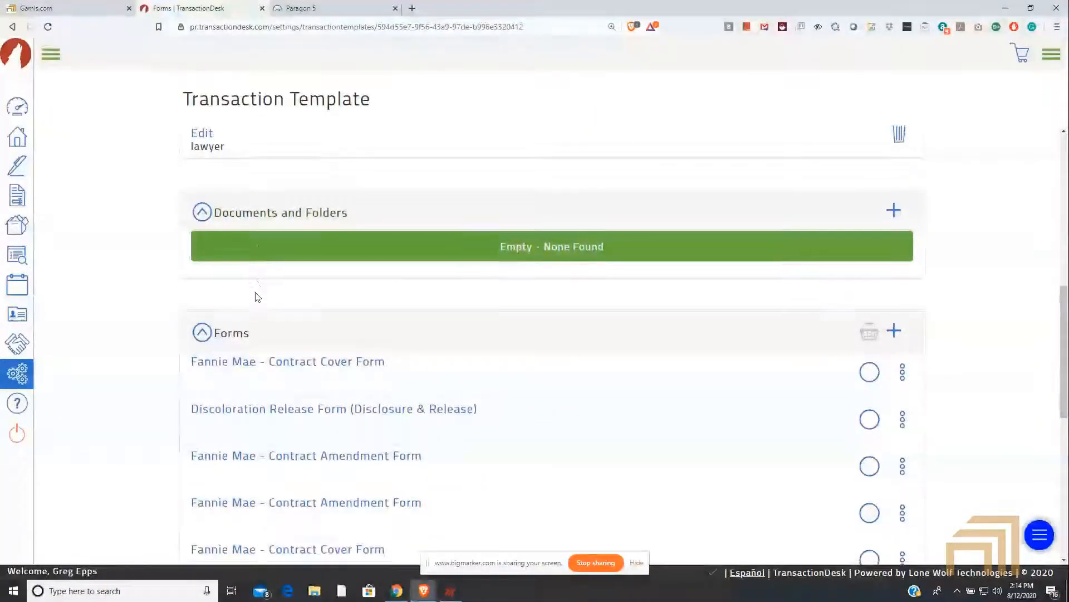
scroll(256, 296, "down", 5)
scroll(259, 231, "down", 3)
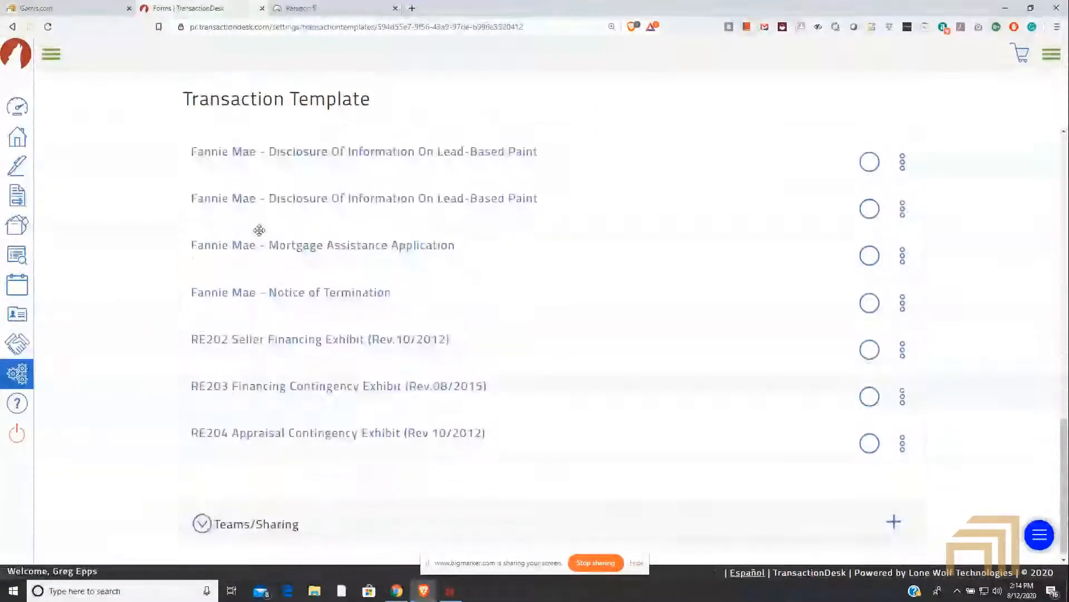
scroll(260, 239, "up", 7)
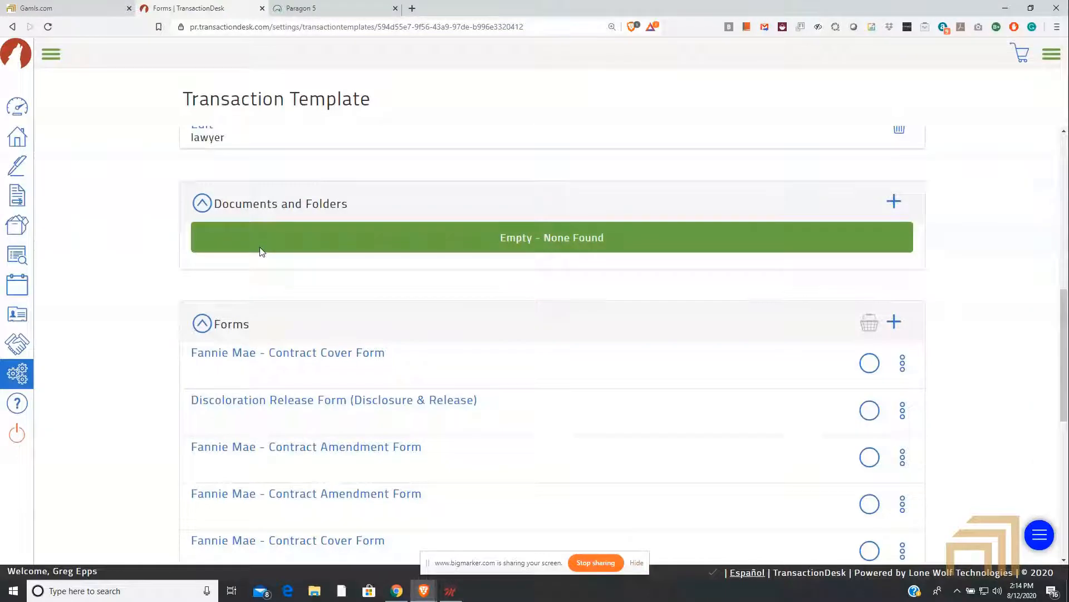
scroll(262, 251, "up", 4)
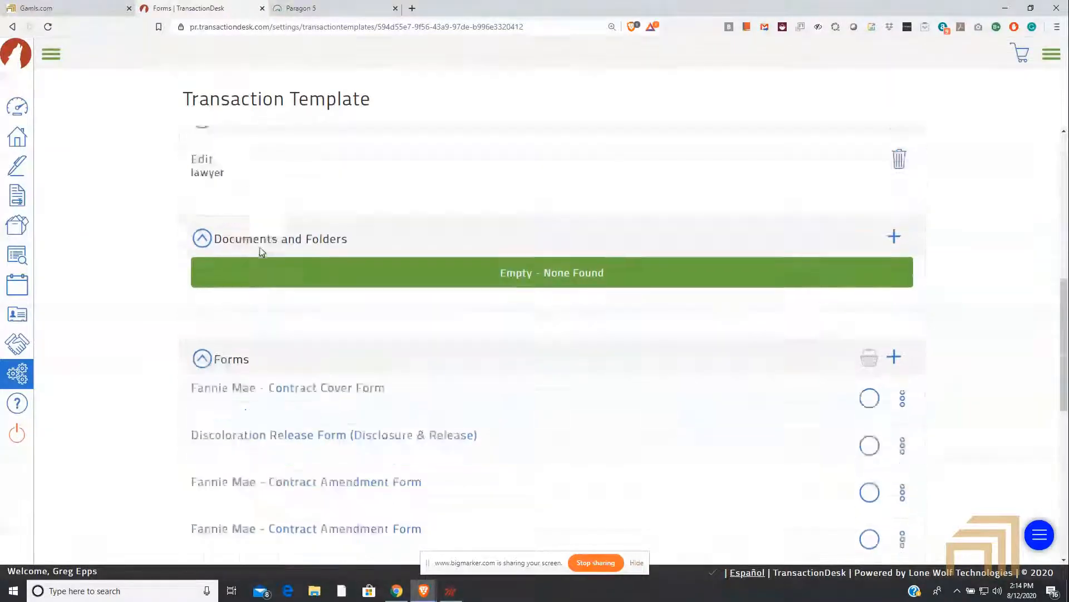
scroll(256, 278, "down", 5)
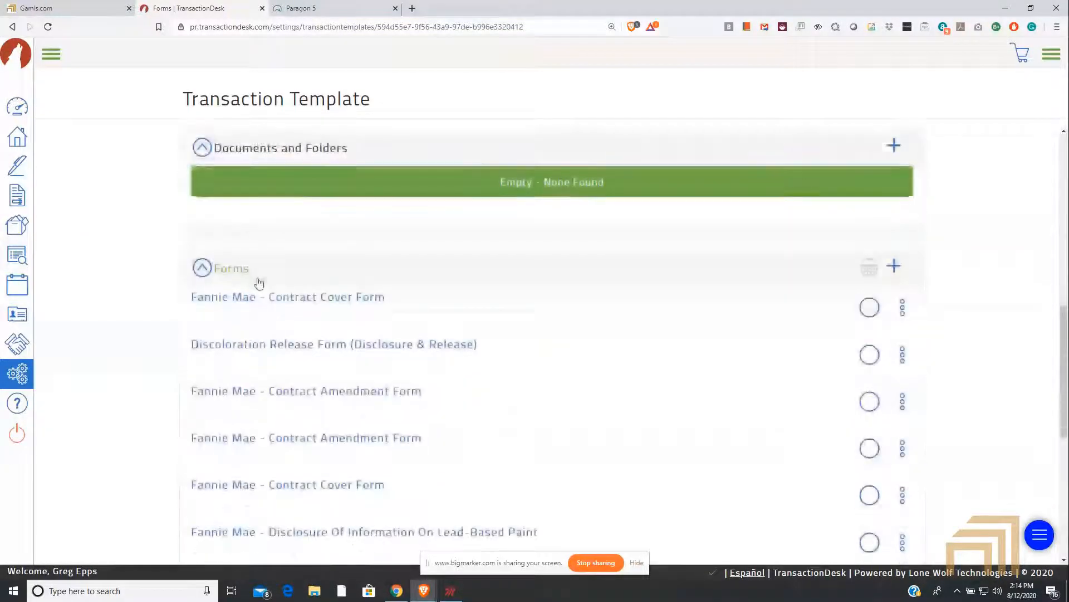
scroll(258, 288, "down", 7)
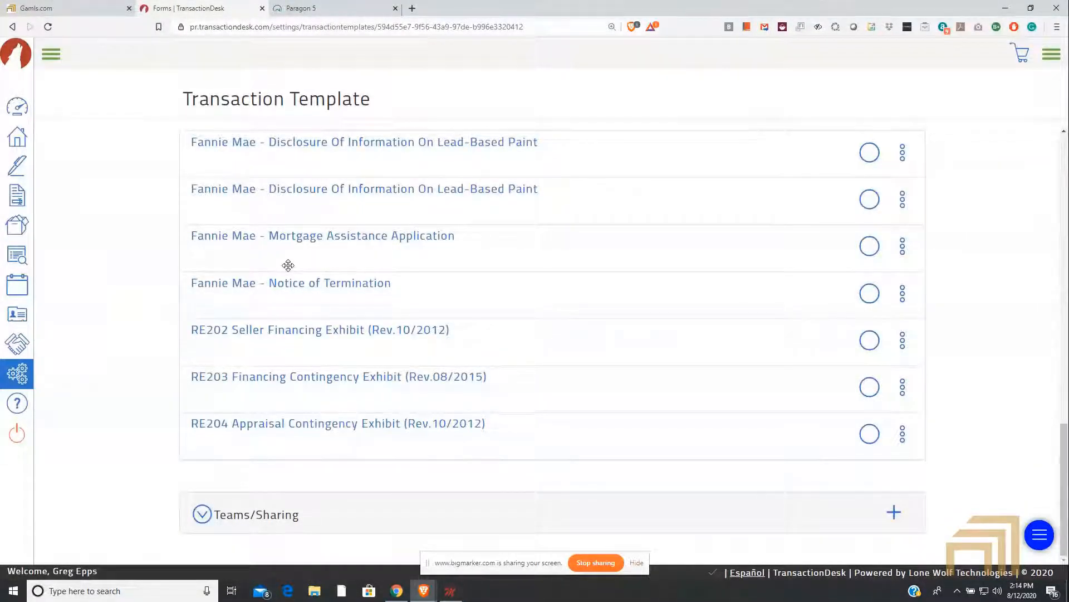
Step: Share the template with the GAMLS Calendar Share team, save the sharing setup and expand the Teams/Sharing section
left_click(894, 512)
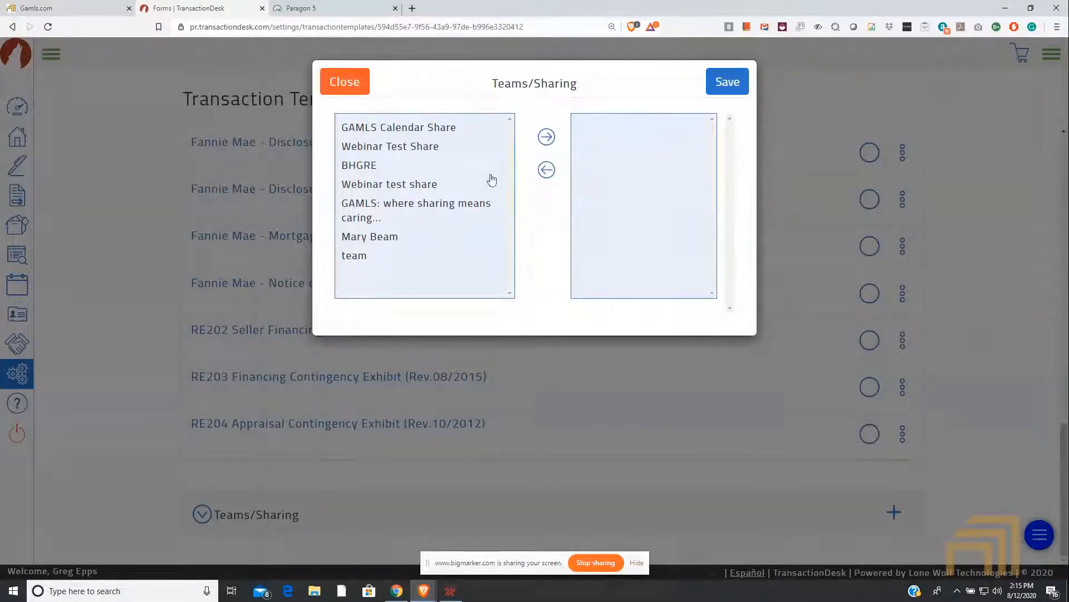
left_click(425, 127)
left_click(546, 137)
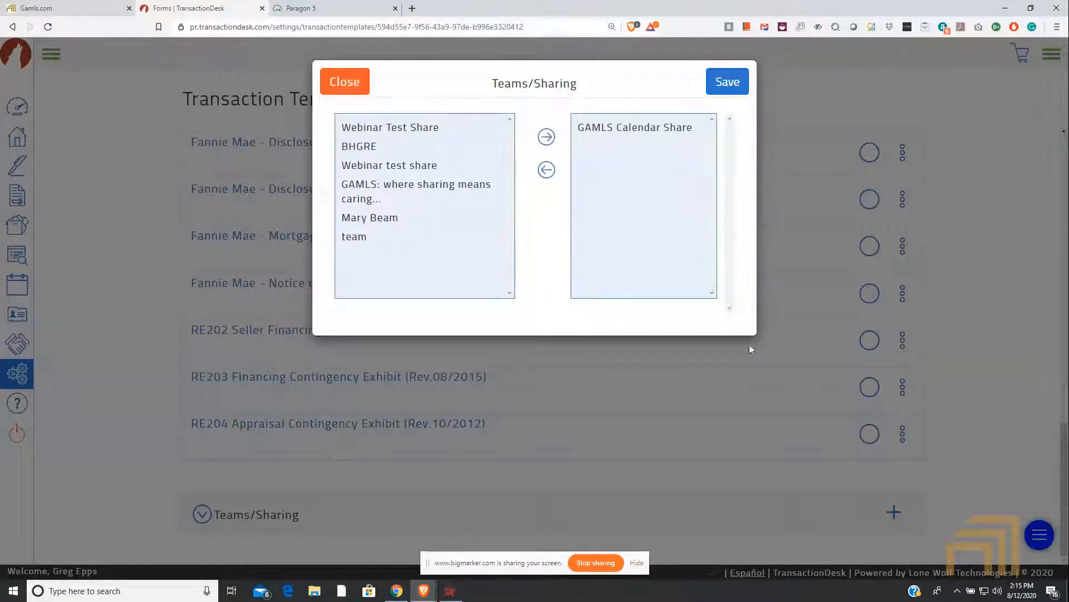
left_click(728, 81)
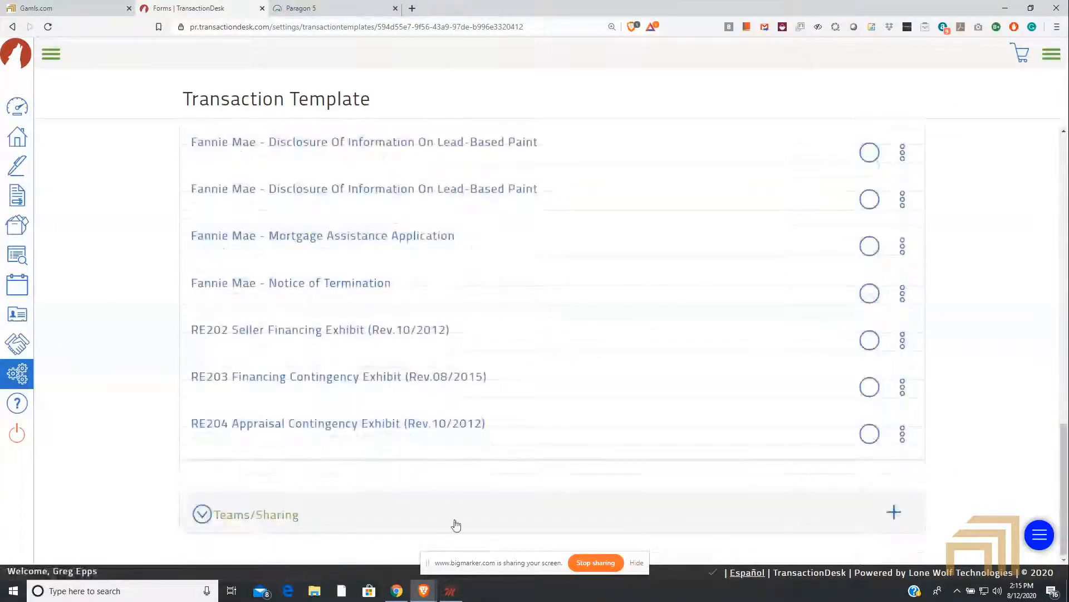
left_click(203, 514)
scroll(266, 455, "down", 1)
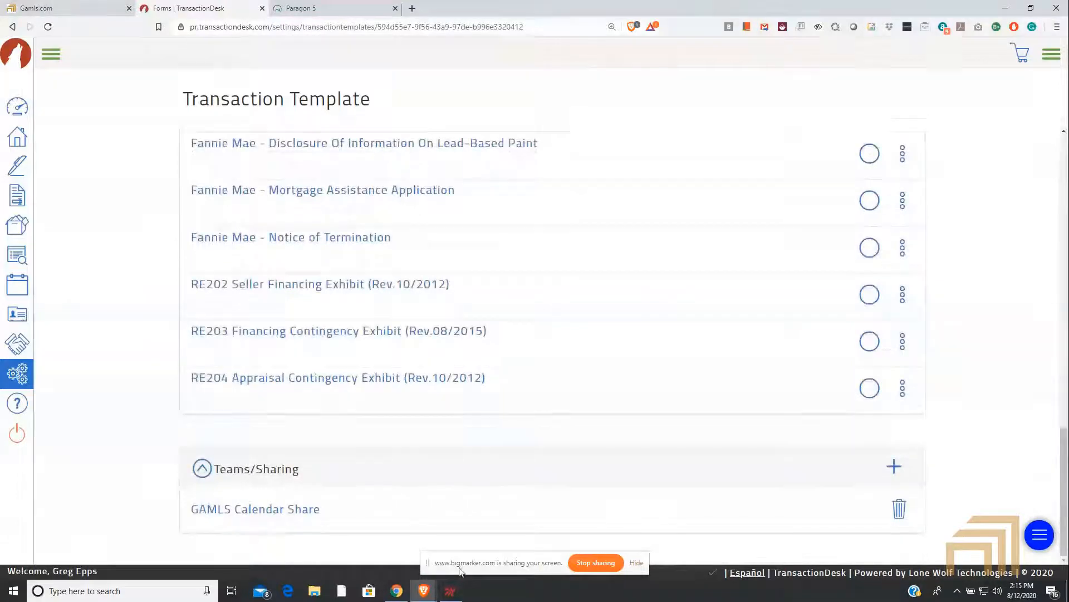
Step: Review the whole completed template, from its Detail section through the forms to the shared team
scroll(585, 510, "up", 5)
scroll(557, 490, "up", 8)
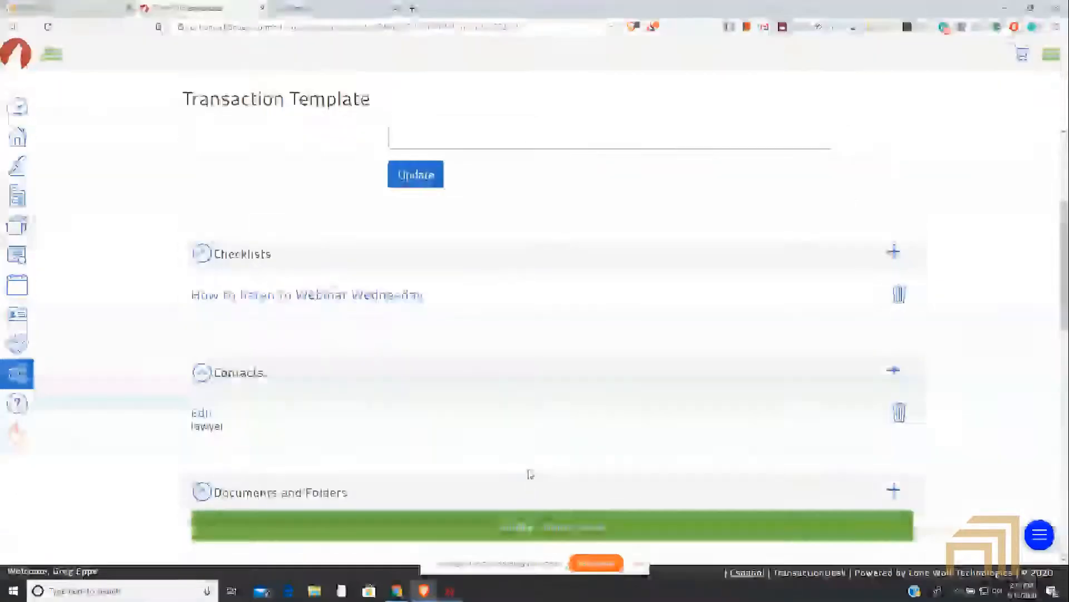
scroll(529, 471, "down", 2)
scroll(528, 469, "down", 5)
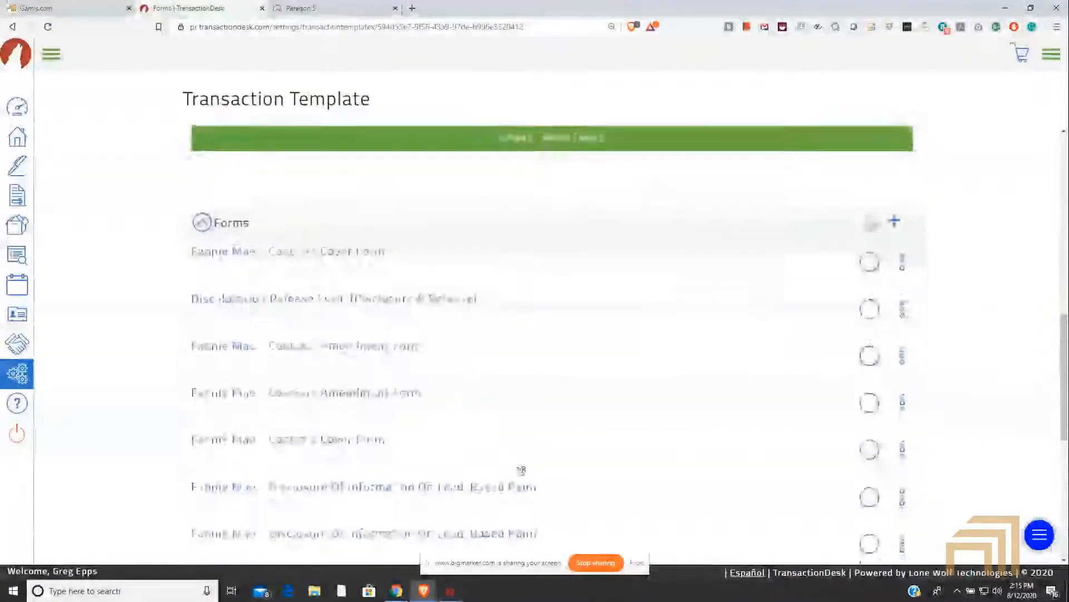
scroll(511, 484, "down", 1)
scroll(510, 484, "down", 6)
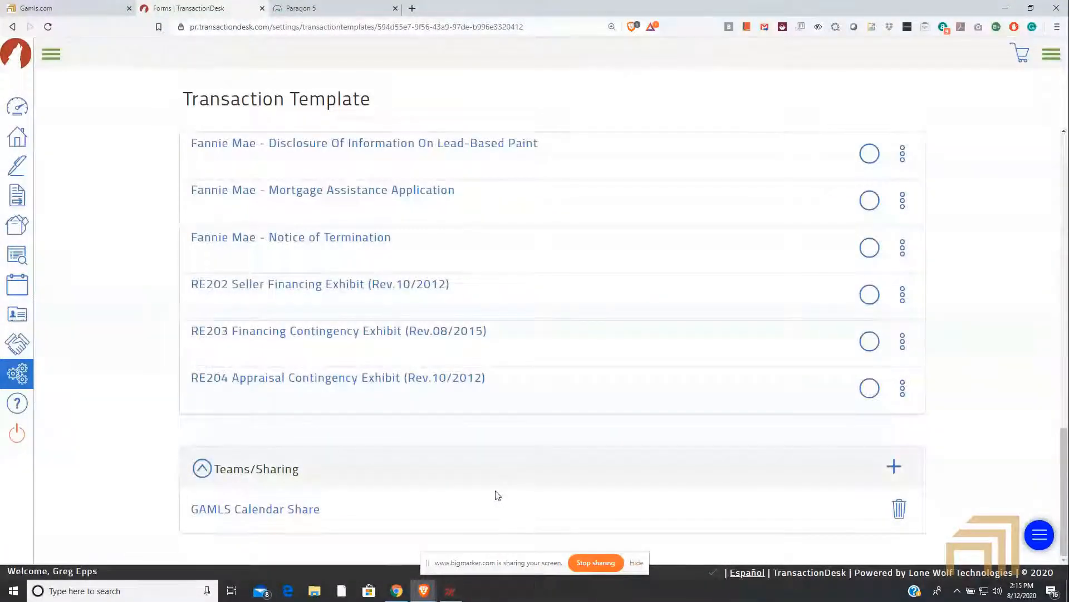
scroll(503, 478, "up", 6)
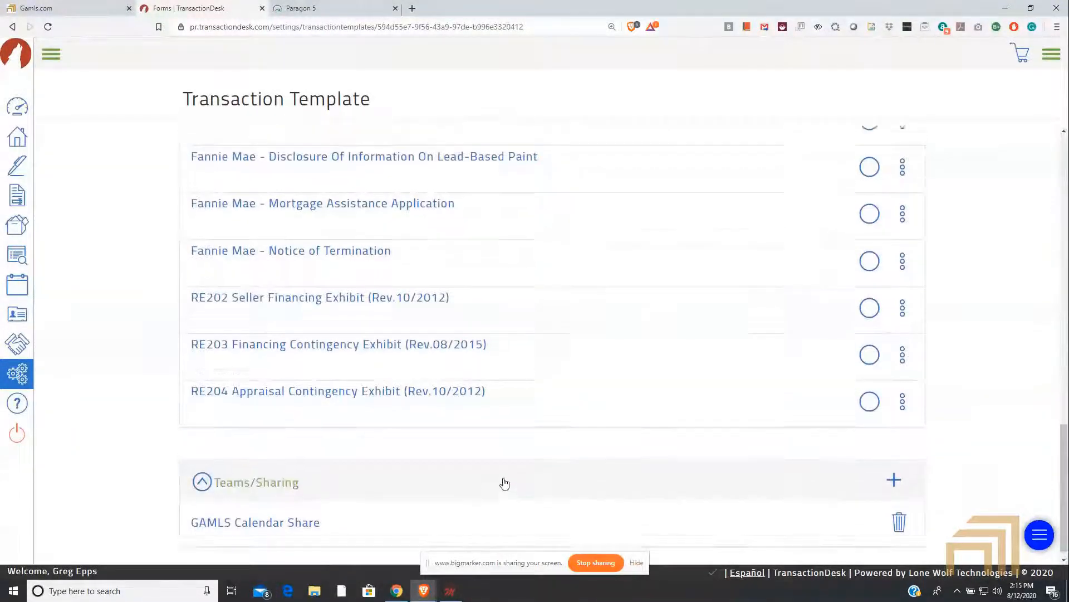
scroll(501, 478, "up", 10)
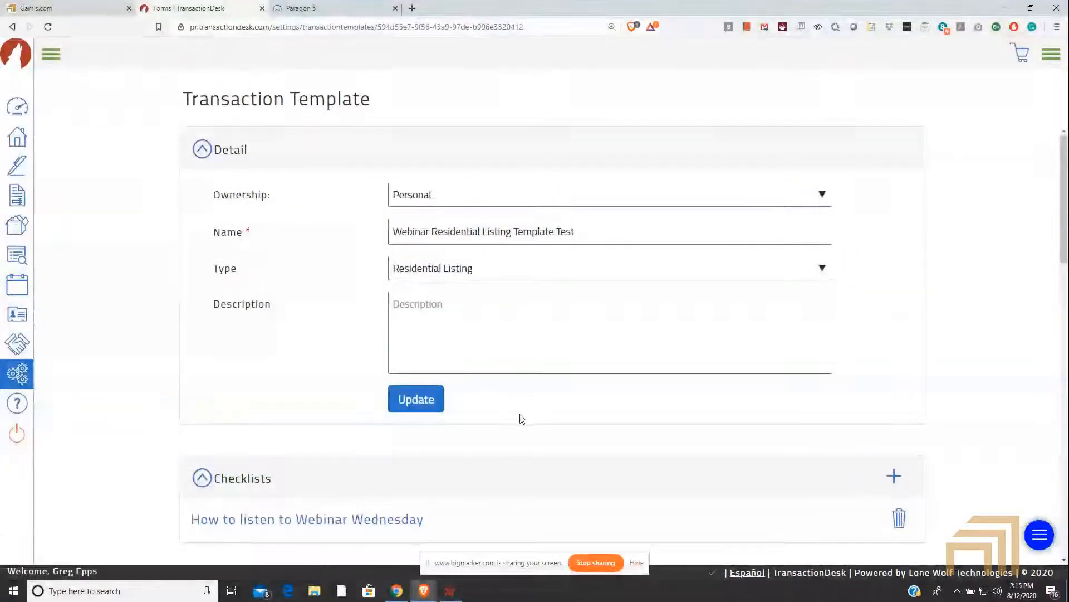
scroll(518, 420, "down", 5)
scroll(516, 433, "down", 8)
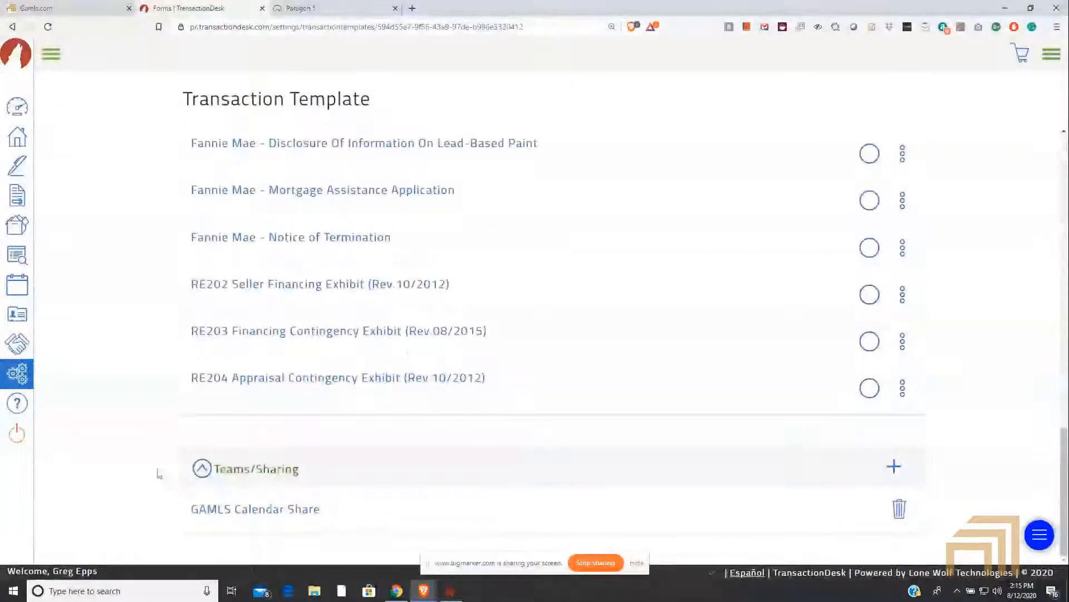
Step: Collapse all of the template's sections, from Teams/Sharing up to Detail
left_click(200, 471)
scroll(210, 470, "up", 5)
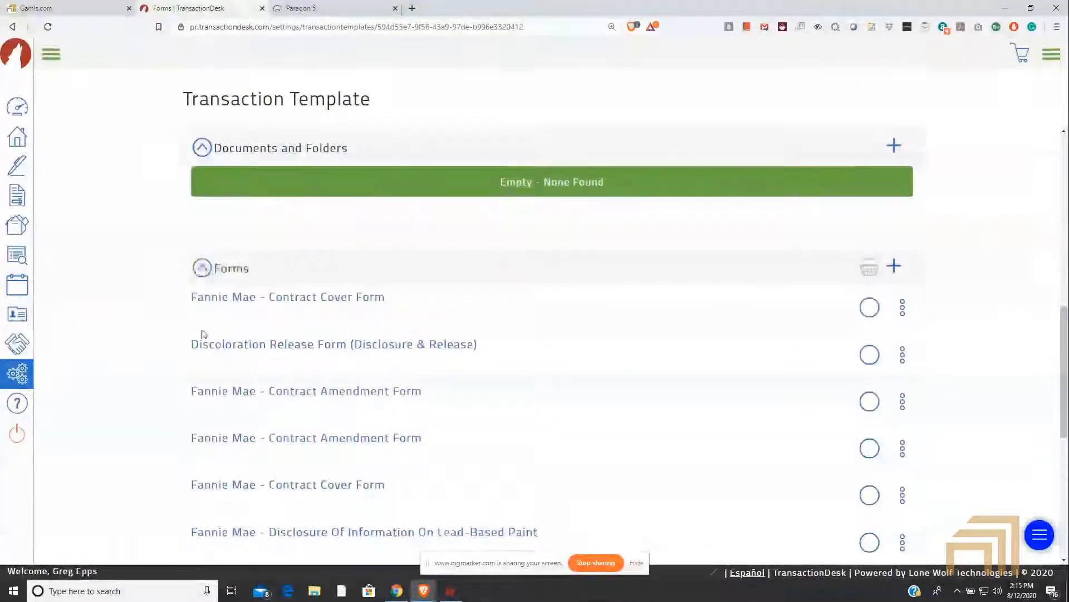
left_click(202, 269)
scroll(190, 417, "down", 3)
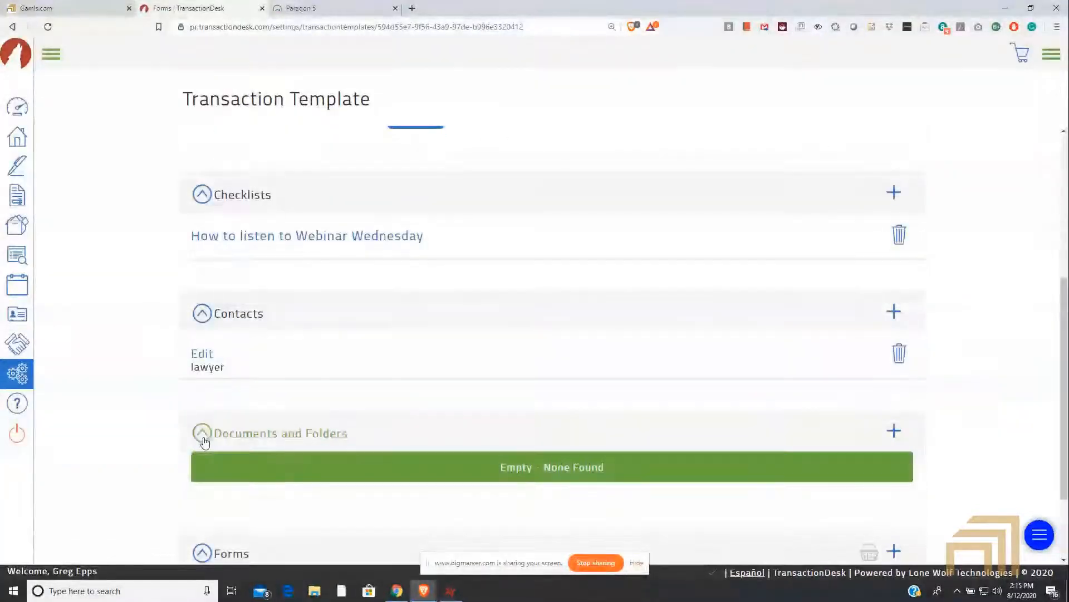
left_click(202, 312)
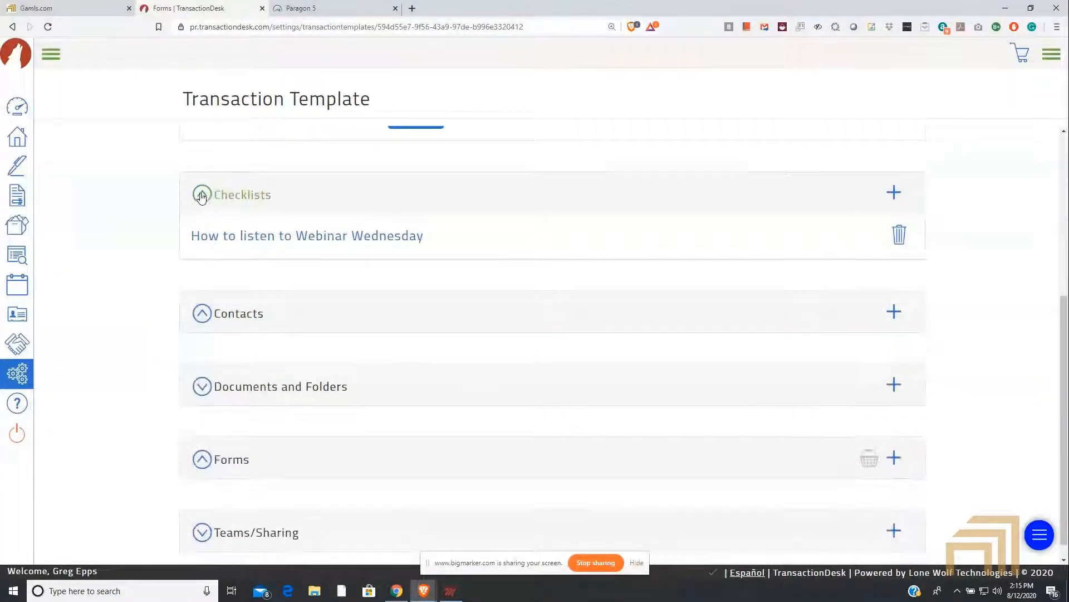
left_click(202, 194)
scroll(216, 340, "up", 5)
left_click(191, 160)
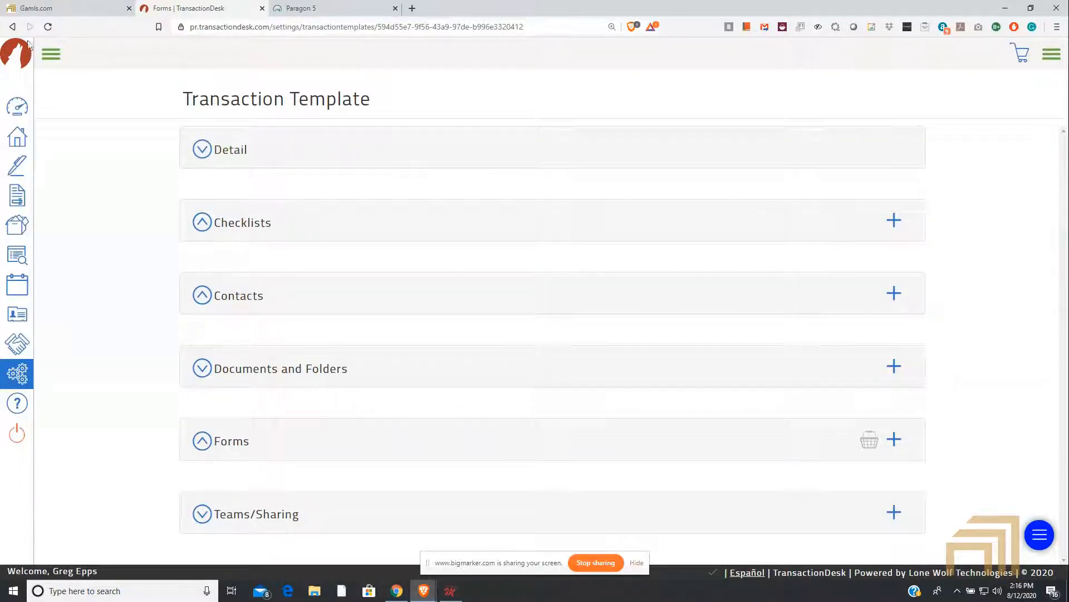
Step: Start a new transaction from the Transactions list and name it "Webinar test for template"
left_click(51, 54)
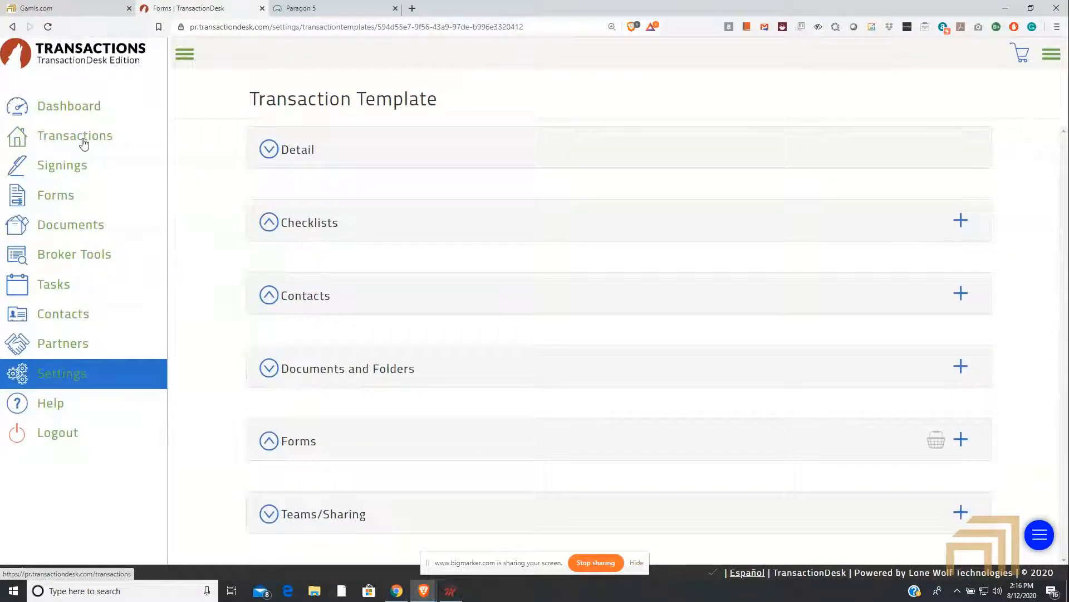
left_click(62, 143)
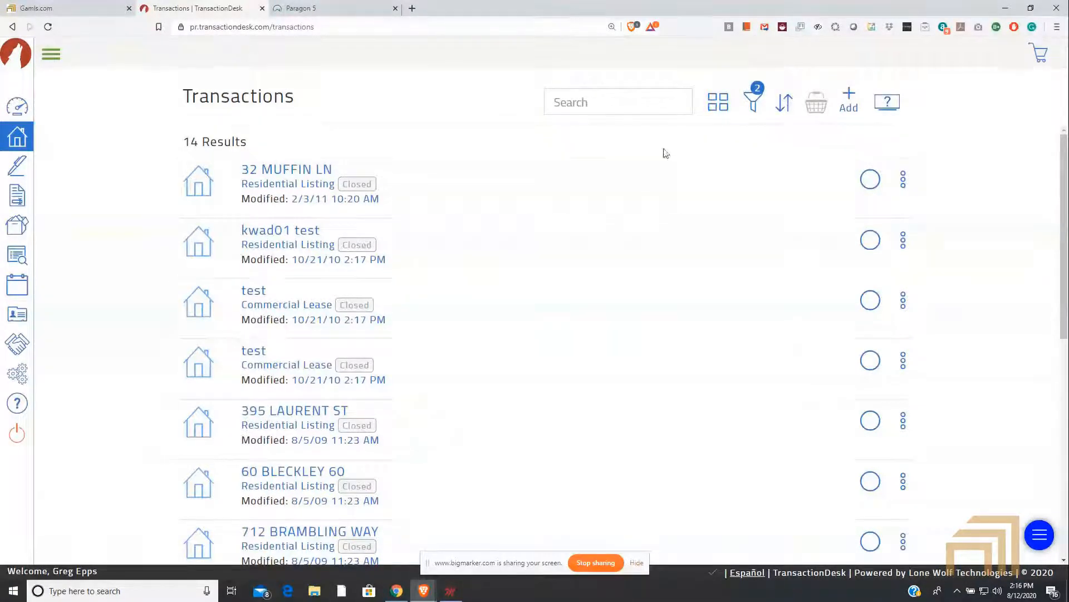
left_click(849, 99)
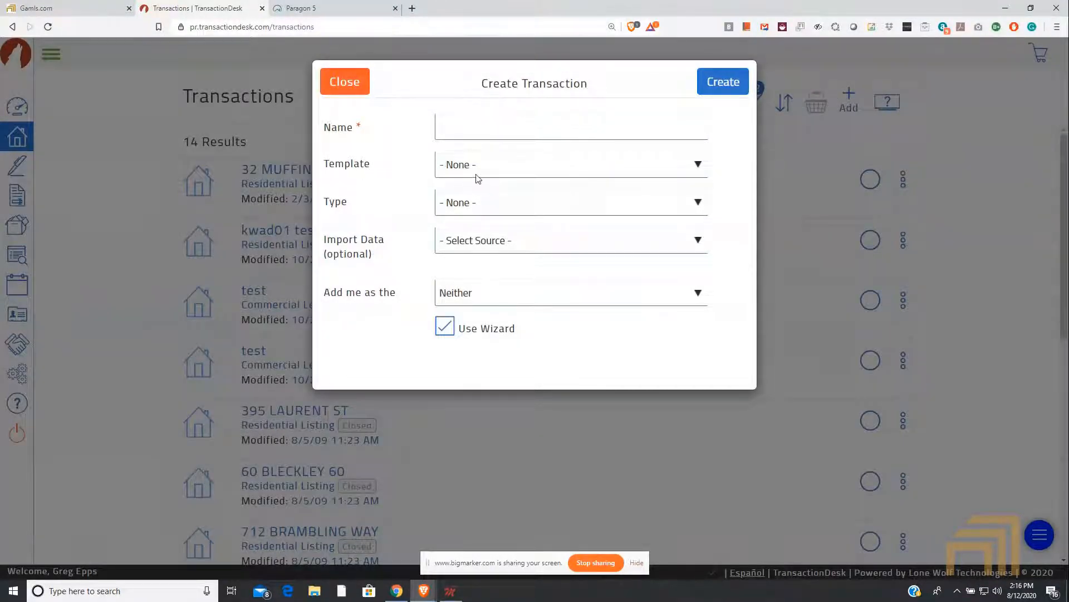
left_click(482, 127)
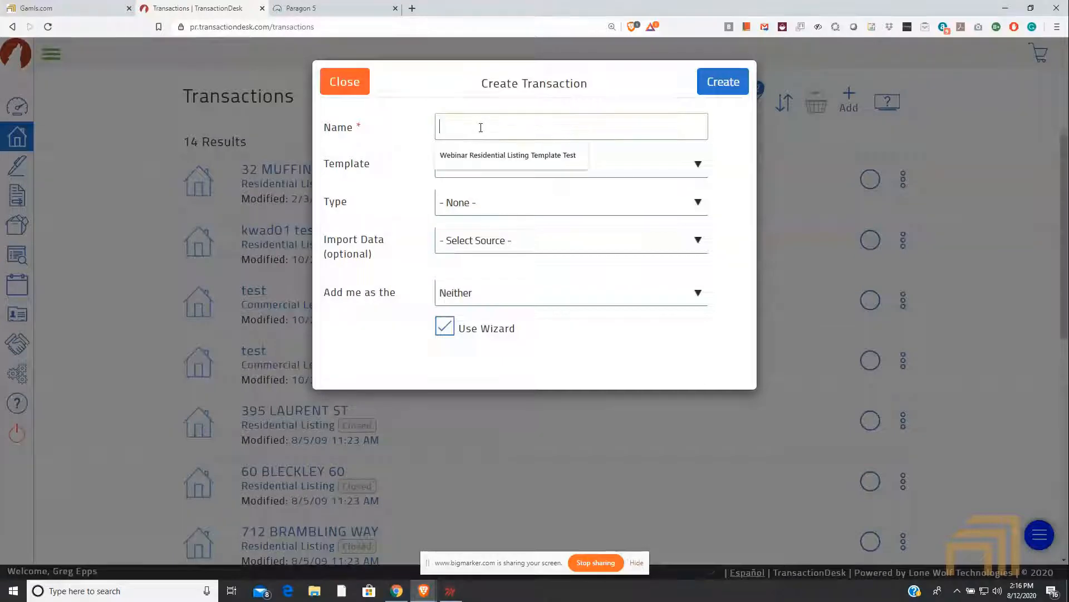
type("Webina")
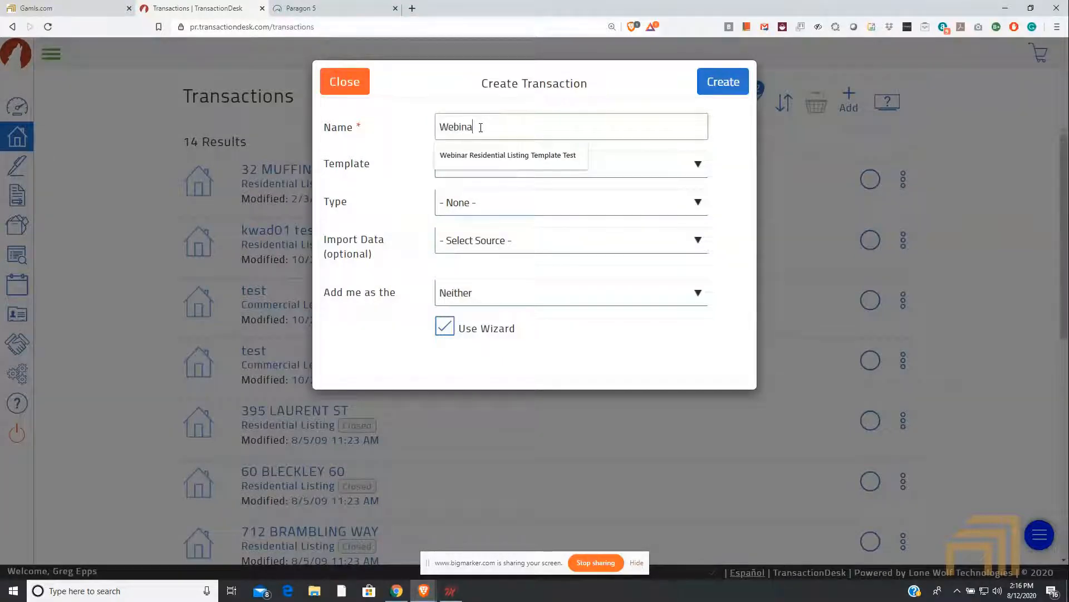
type("r Test fo")
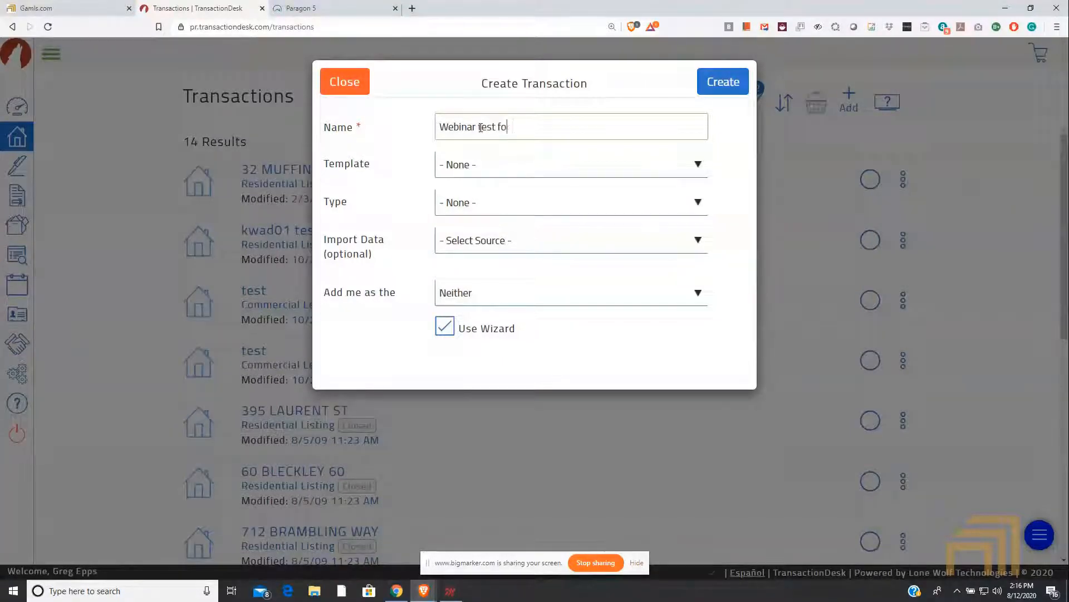
type("r template")
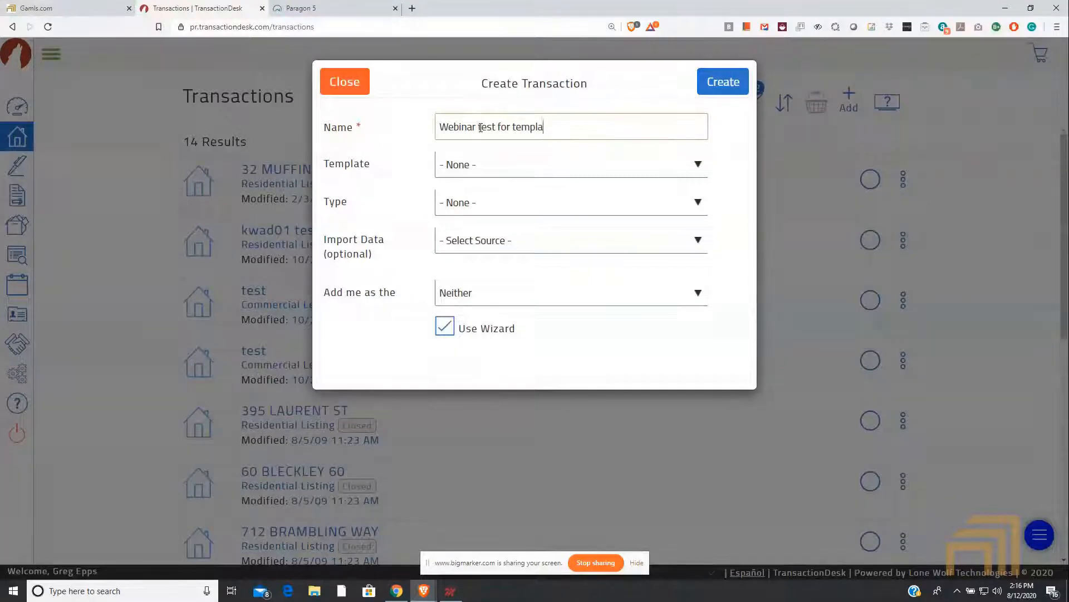
Step: Apply the Webinar Residential Listing Template Test template to the new transaction and create it with the wizard enabled
left_click(499, 167)
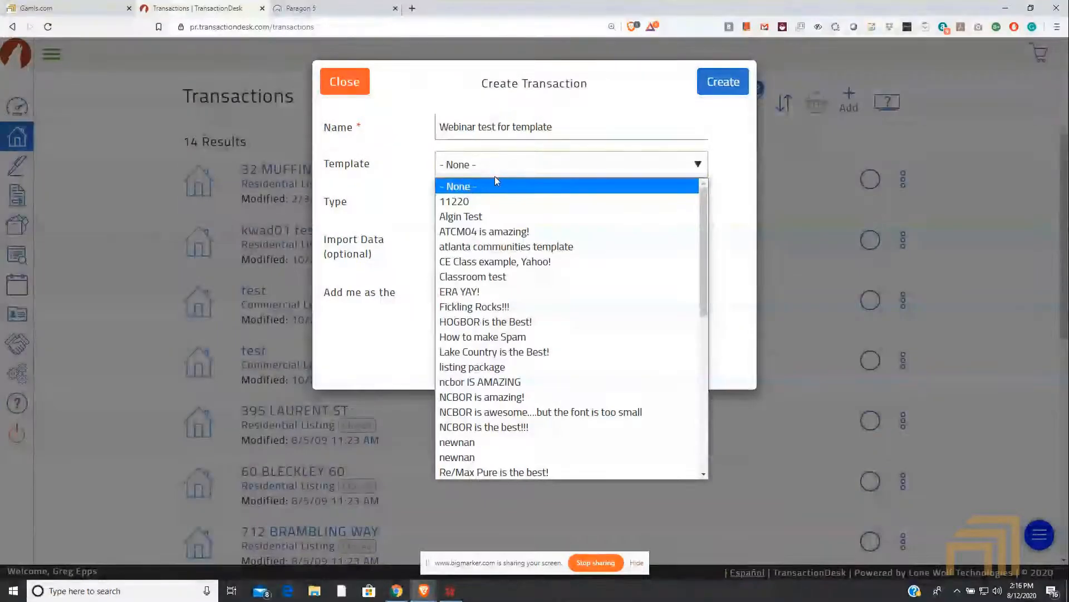
scroll(495, 186, "down", 6)
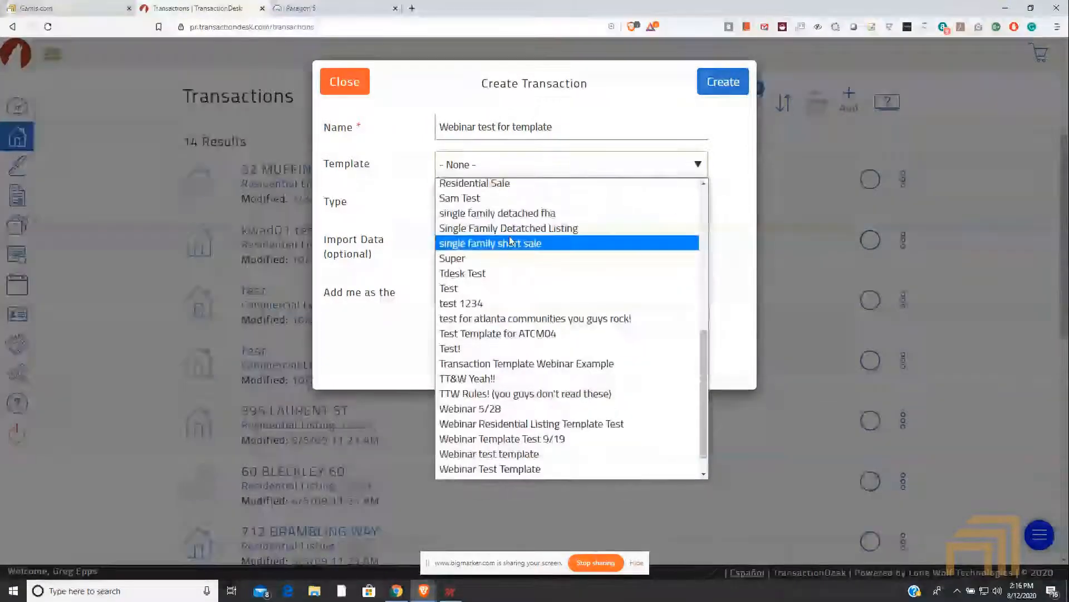
scroll(505, 251, "down", 1)
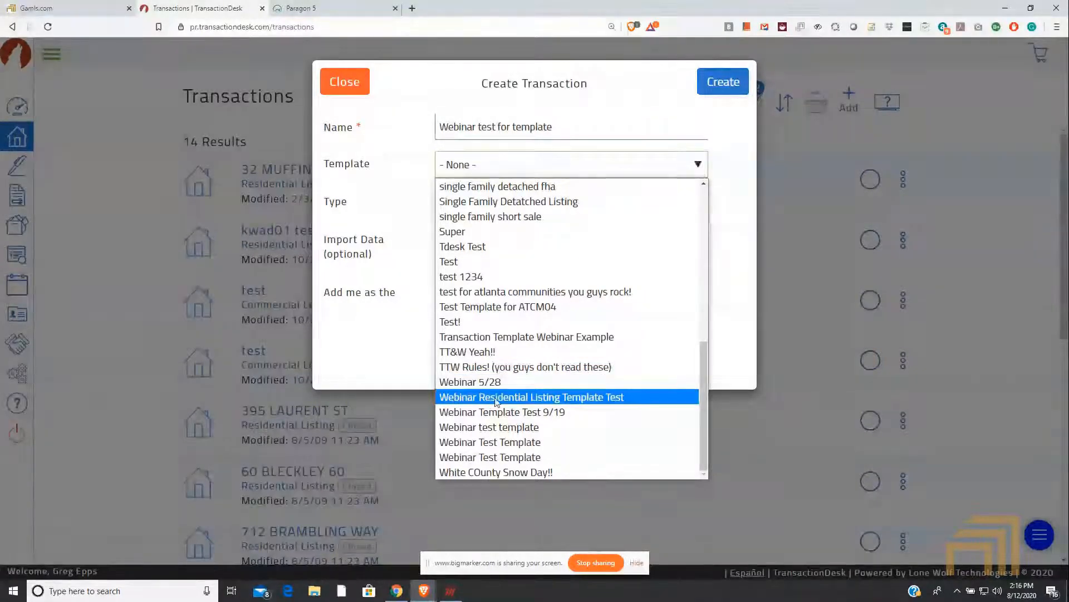
left_click(557, 400)
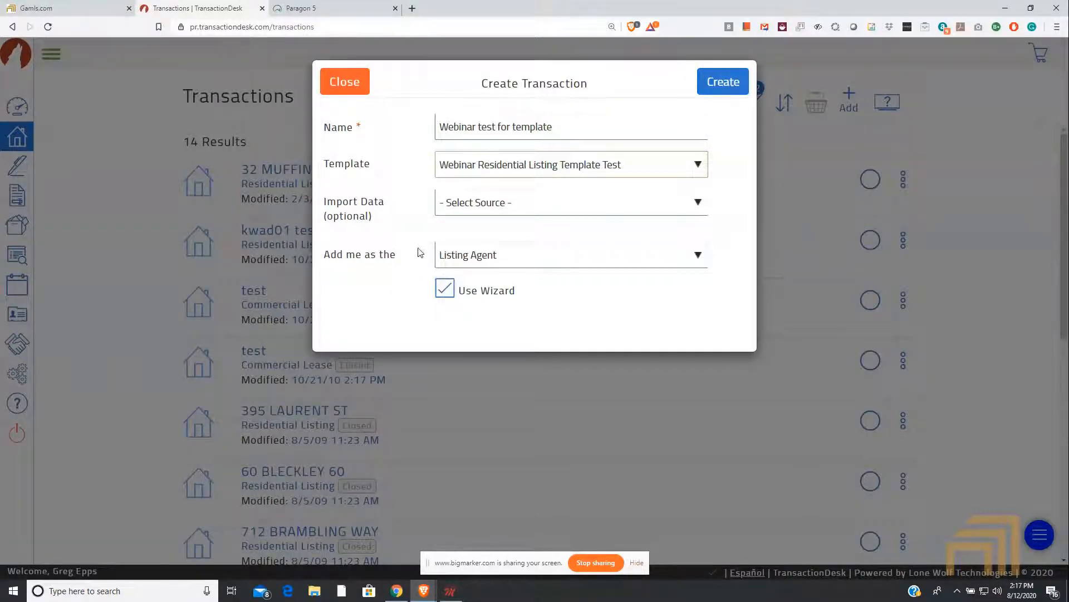
left_click(723, 83)
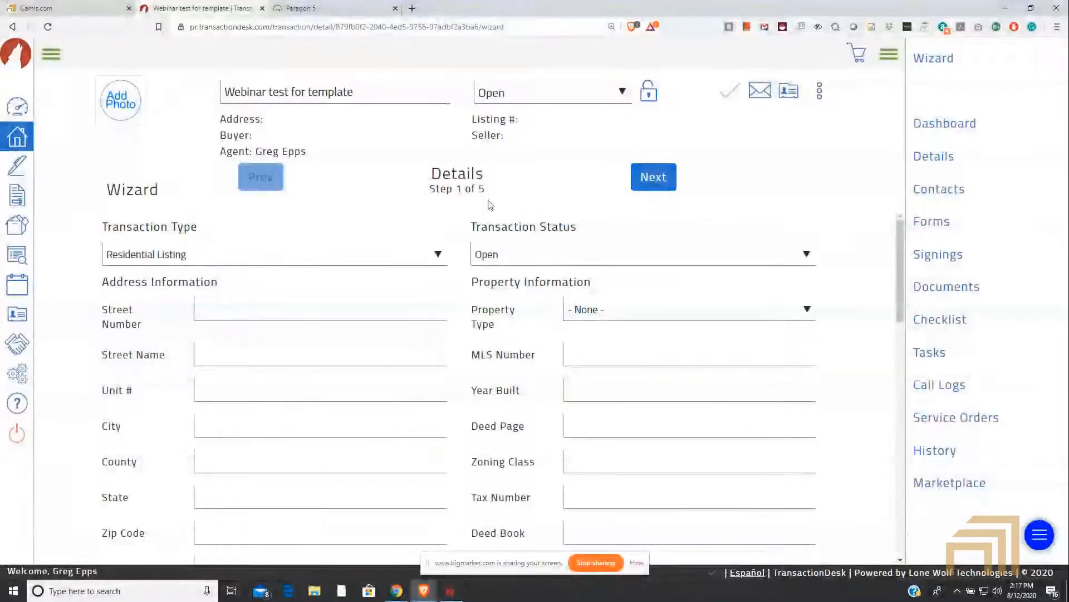
left_click_drag(486, 189, 431, 176)
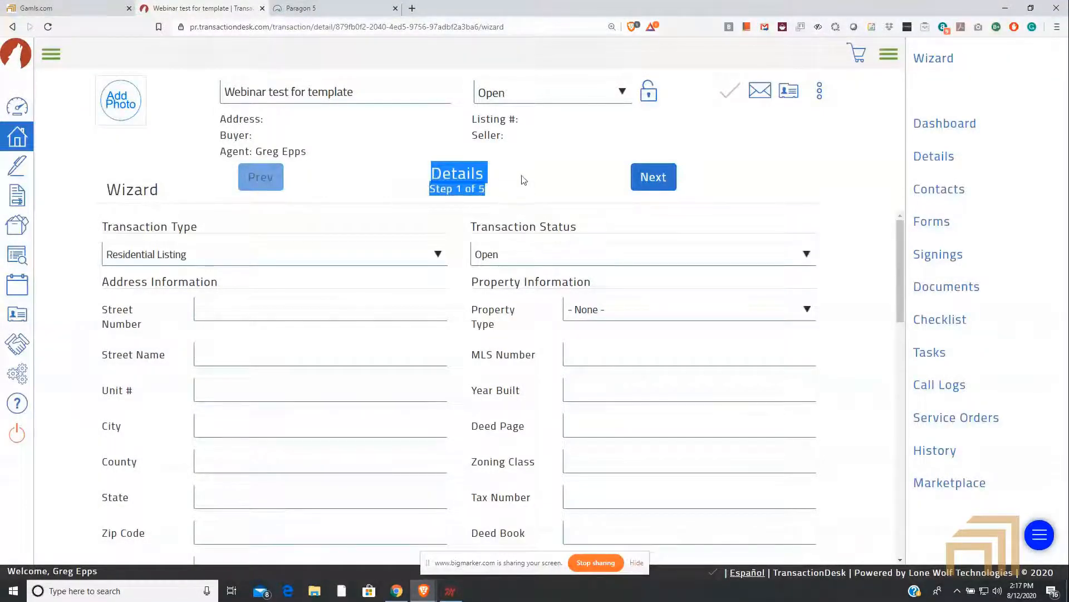
Step: Review the wizard's Details page from the transaction type through Supplemental Info, and advance to Transaction Dates
scroll(516, 222, "down", 4)
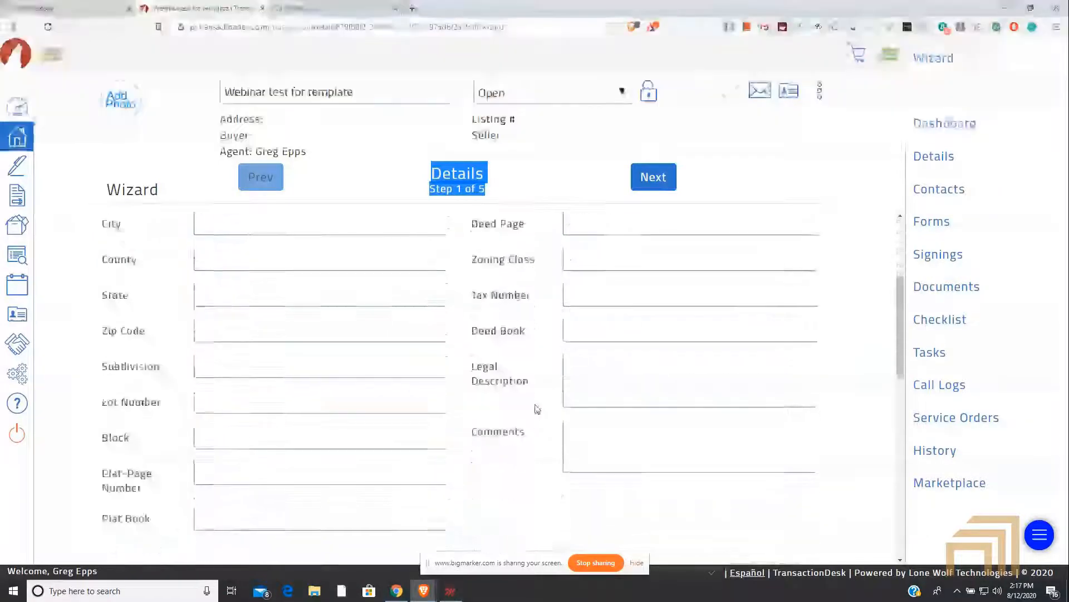
scroll(536, 411, "down", 3)
scroll(534, 411, "down", 3)
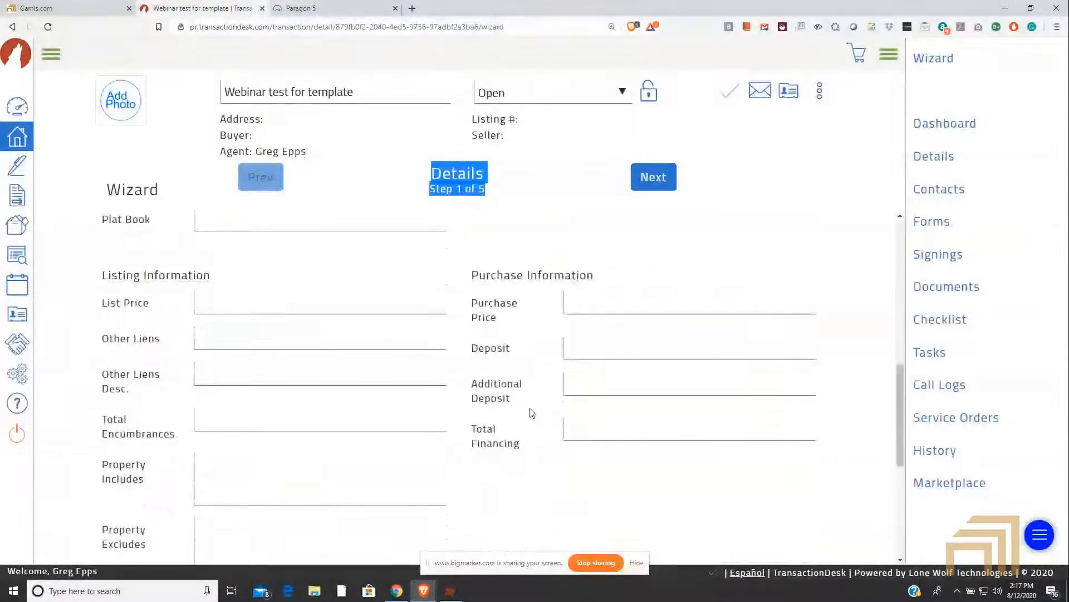
scroll(529, 407, "up", 10)
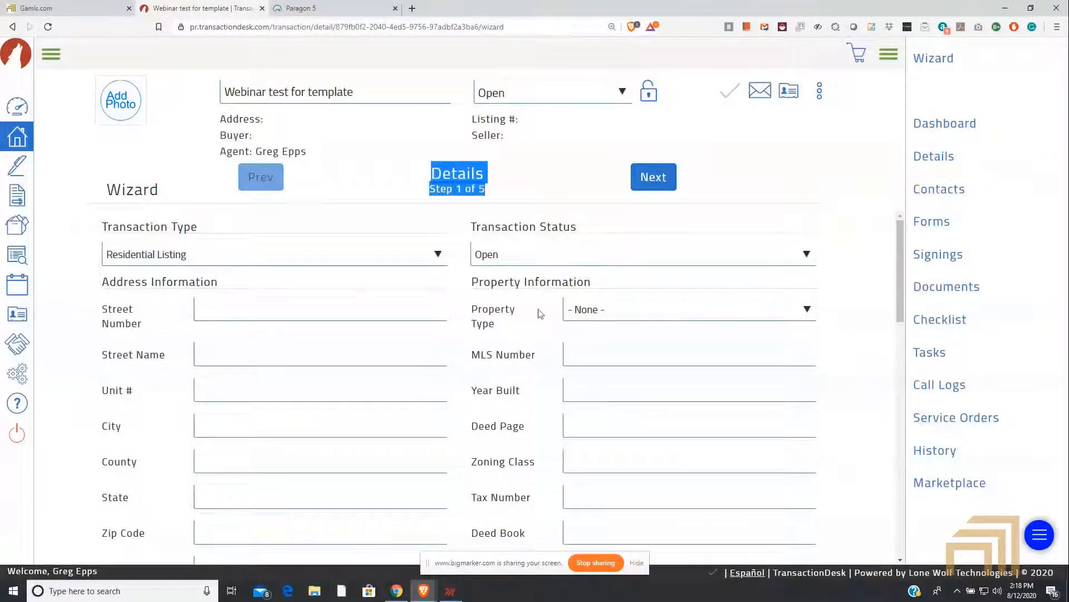
scroll(295, 278, "down", 15)
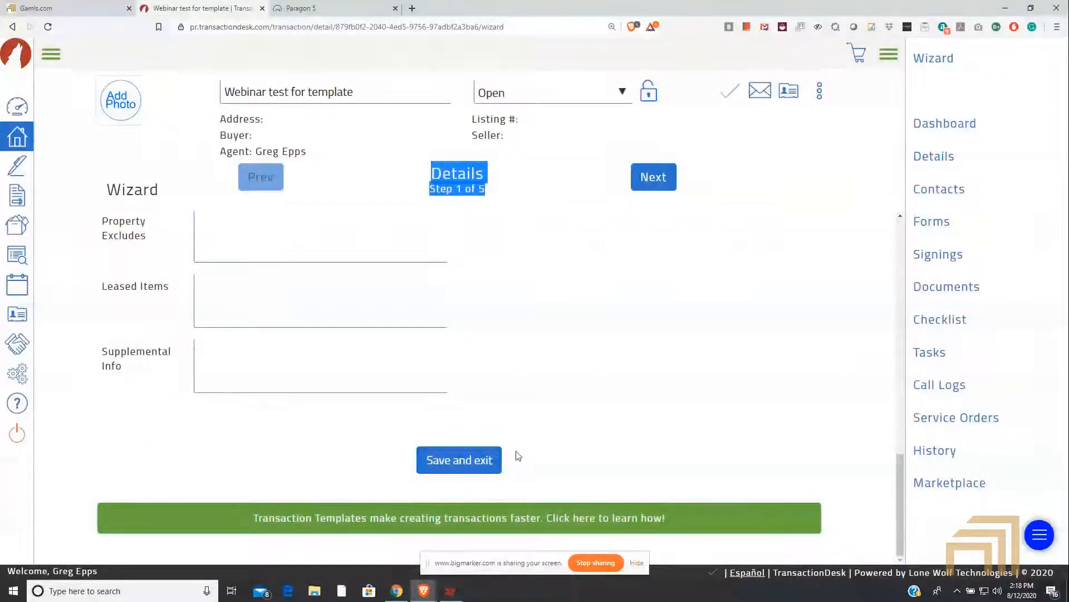
left_click(483, 454)
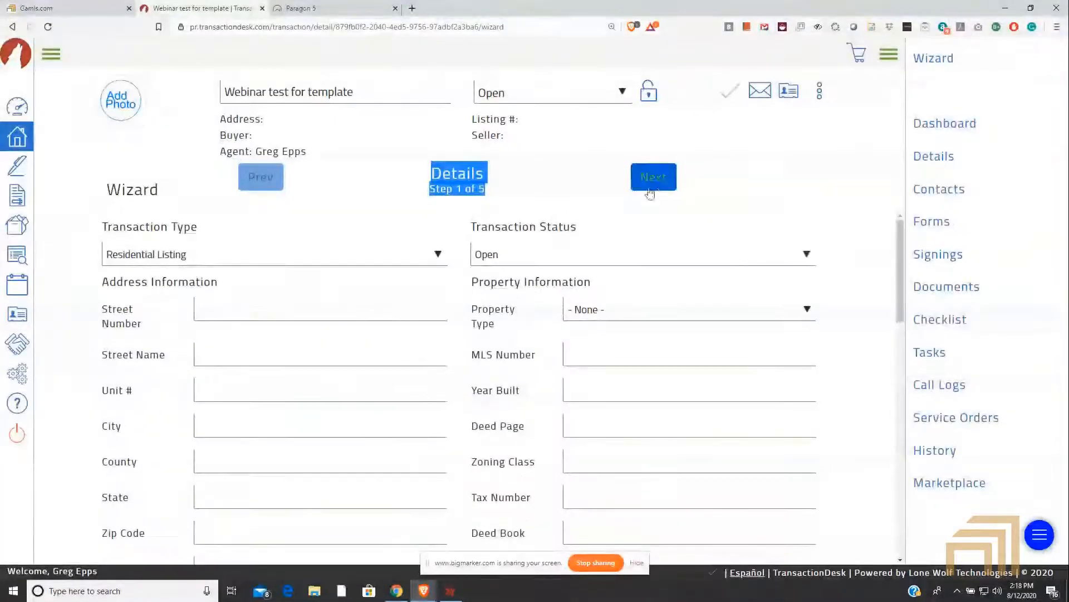
left_click(662, 186)
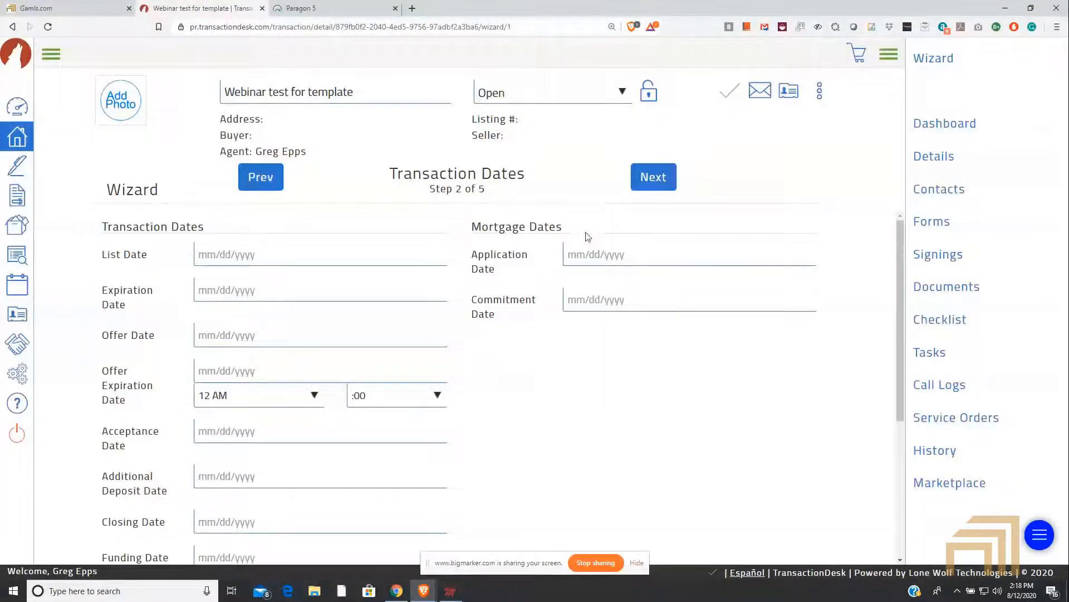
Step: Advance to the wizard's Contacts step, look through the lawyer contact's fields and close the contact
left_click(670, 178)
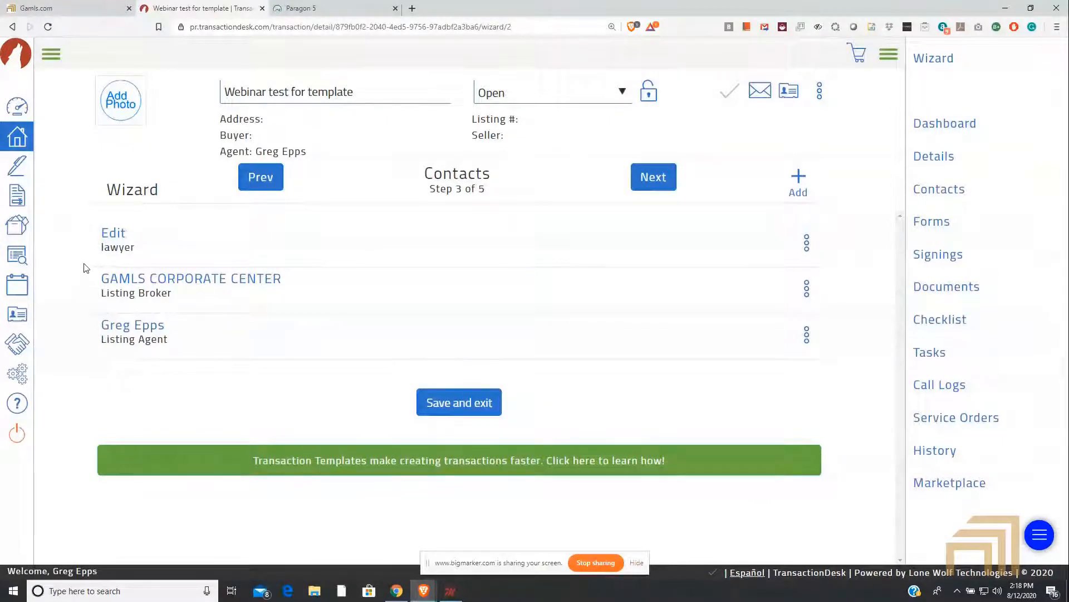
left_click(119, 238)
scroll(446, 257, "down", 3)
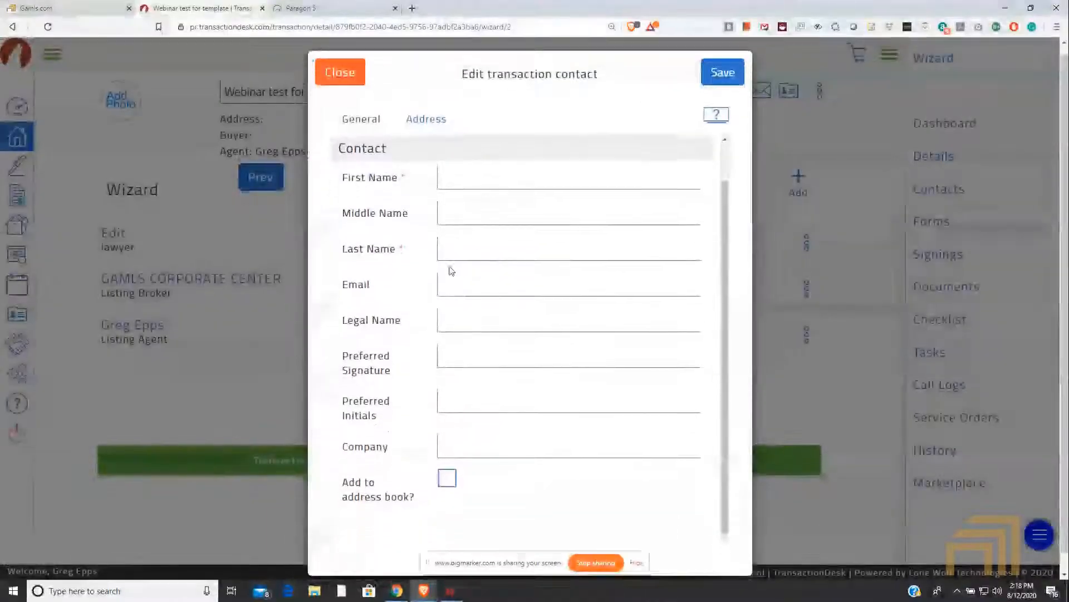
scroll(471, 301, "up", 1)
scroll(471, 300, "up", 2)
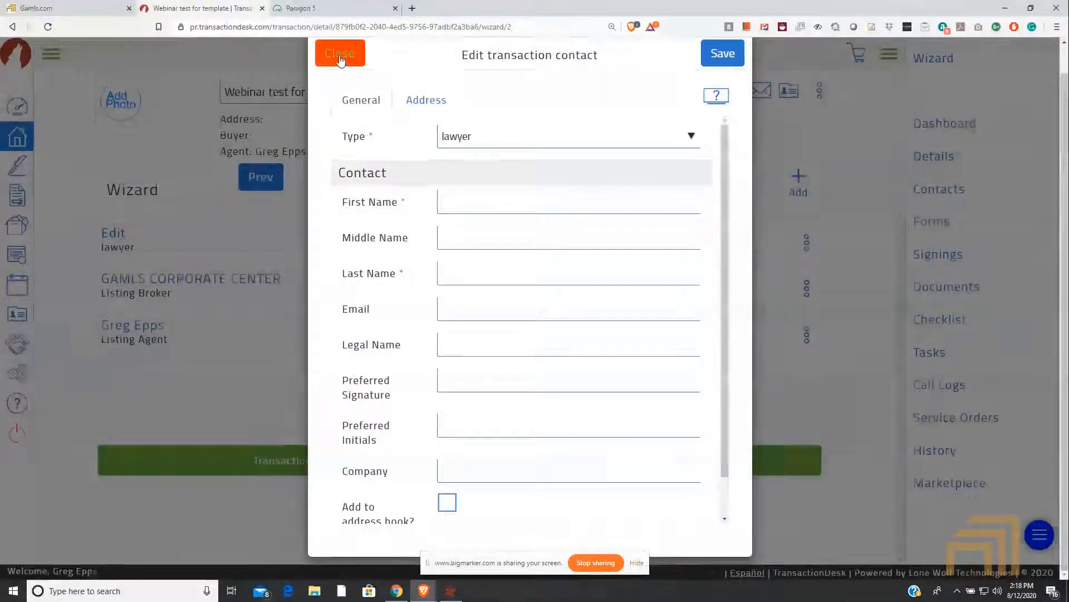
left_click(340, 53)
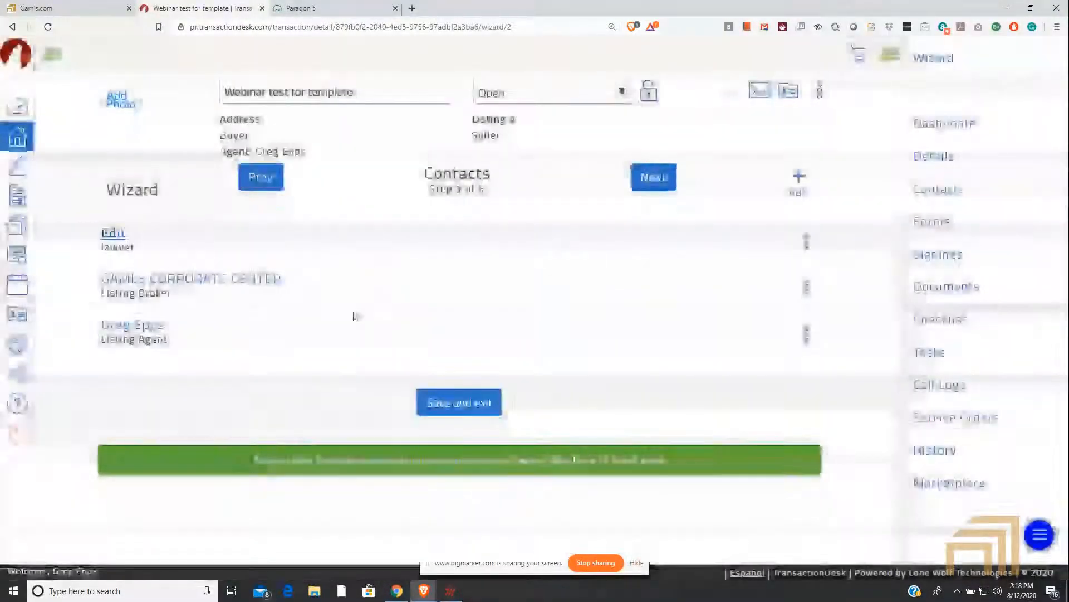
Step: Advance to the wizard's Forms step and review the forms list and the actions available for the first Contract Cover Form
left_click(649, 179)
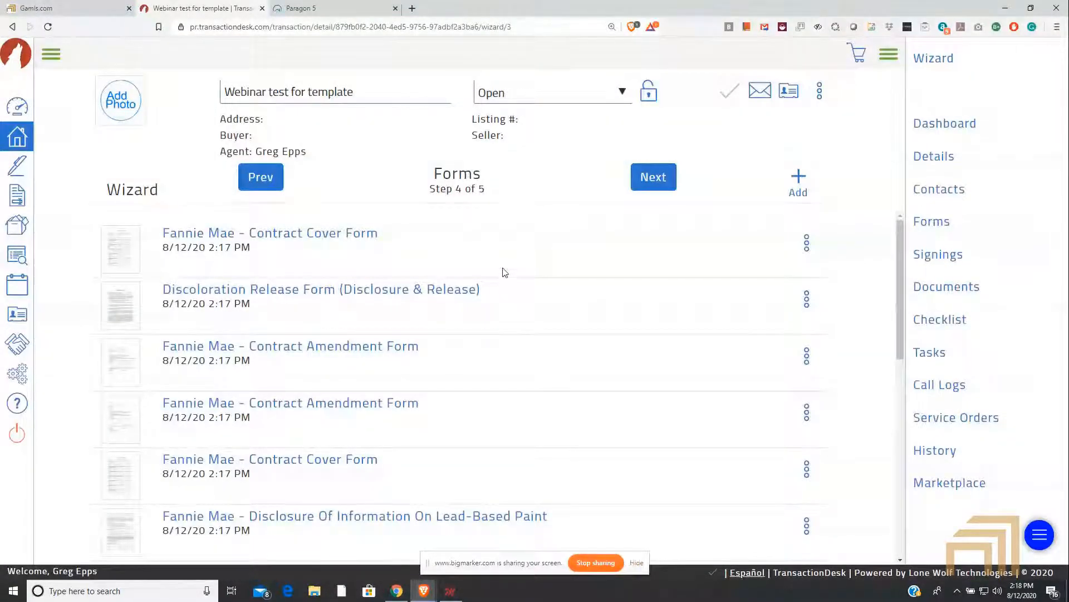
scroll(485, 262, "down", 2)
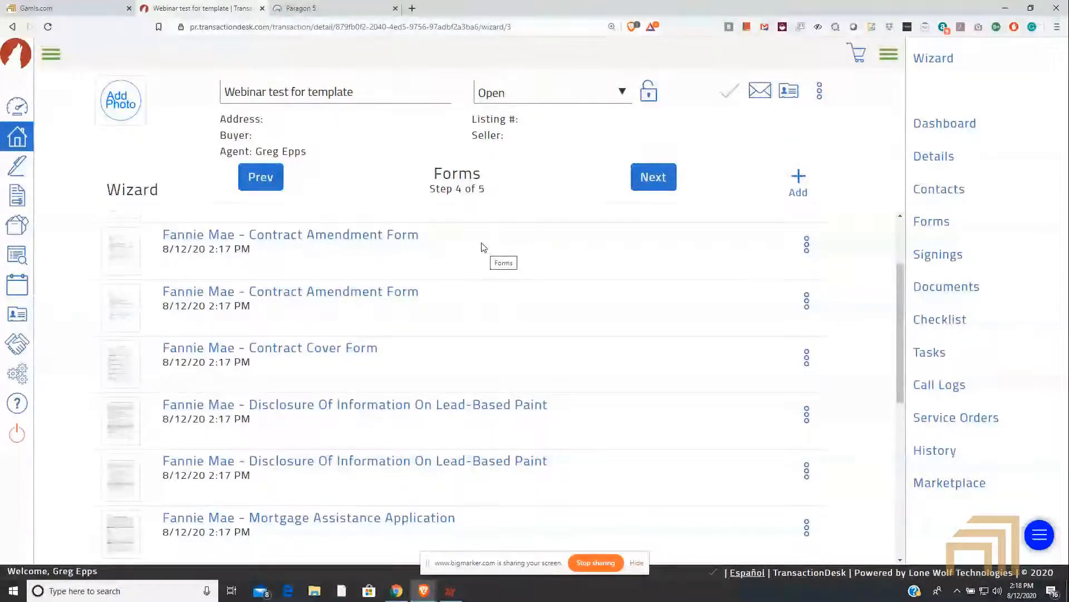
scroll(474, 255, "down", 5)
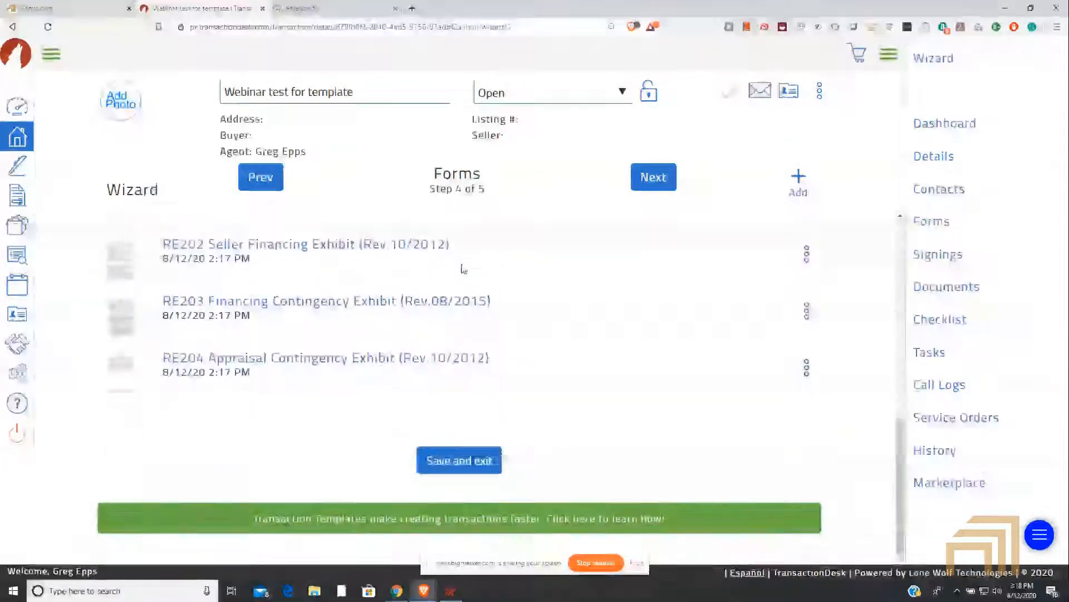
scroll(471, 261, "up", 9)
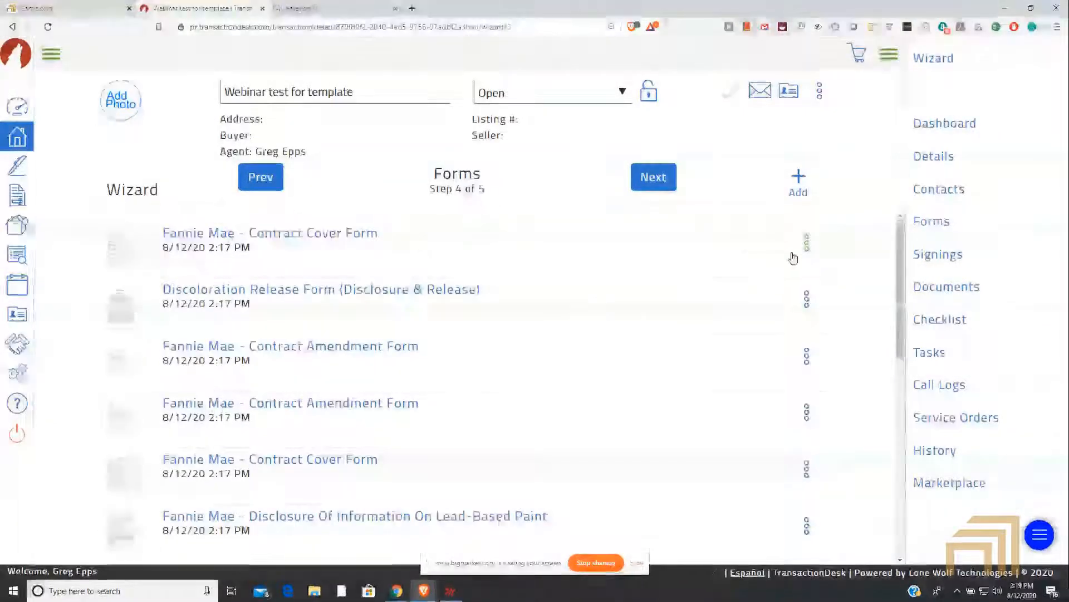
left_click(806, 243)
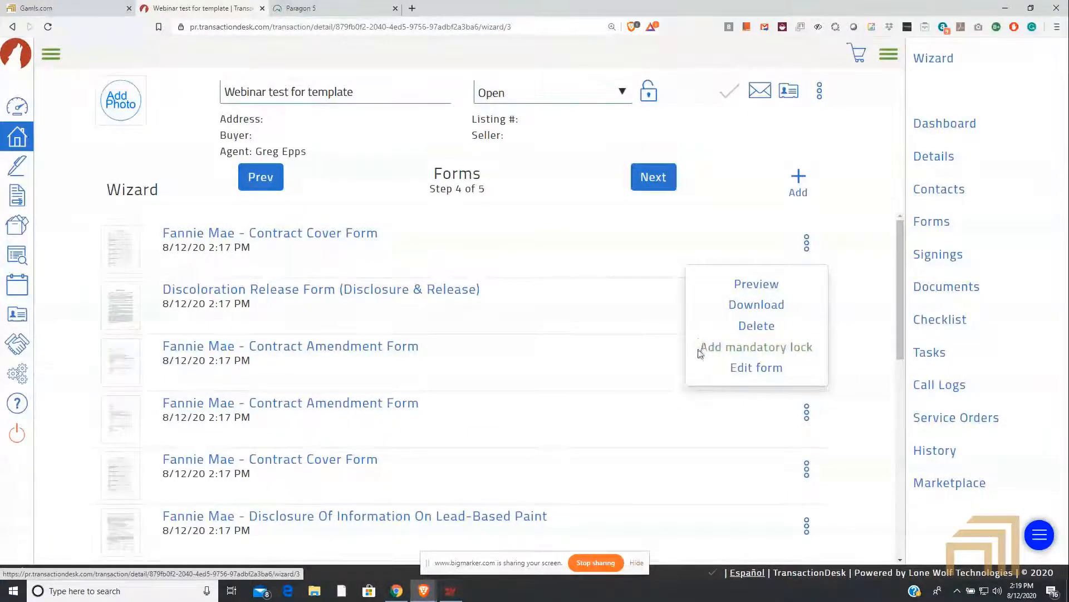
left_click(701, 251)
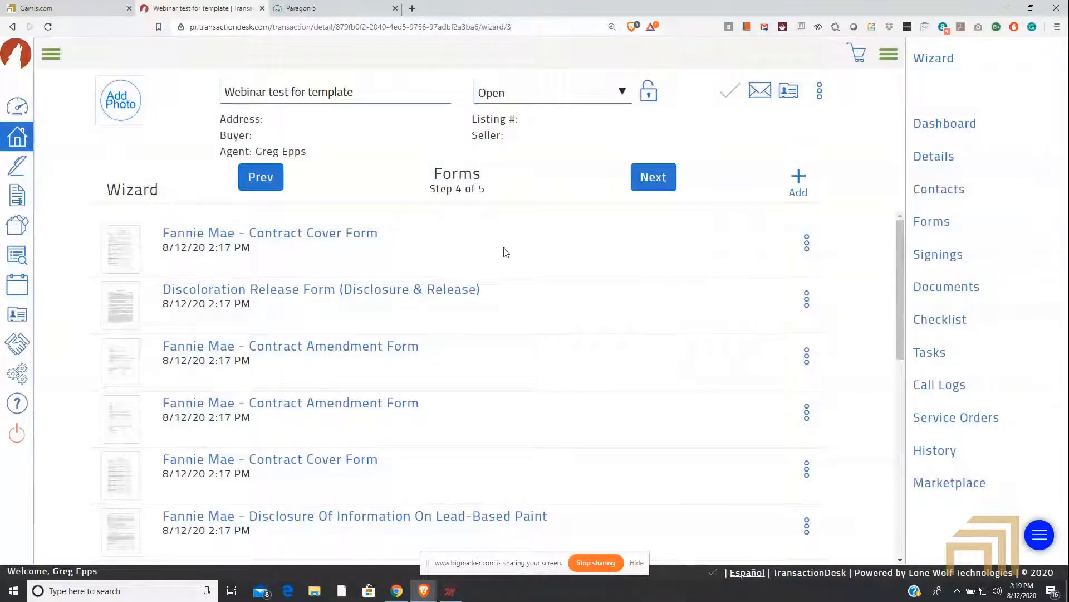
Step: View the wizard's Documents step and return to the Forms step to look through its list again
left_click(645, 183)
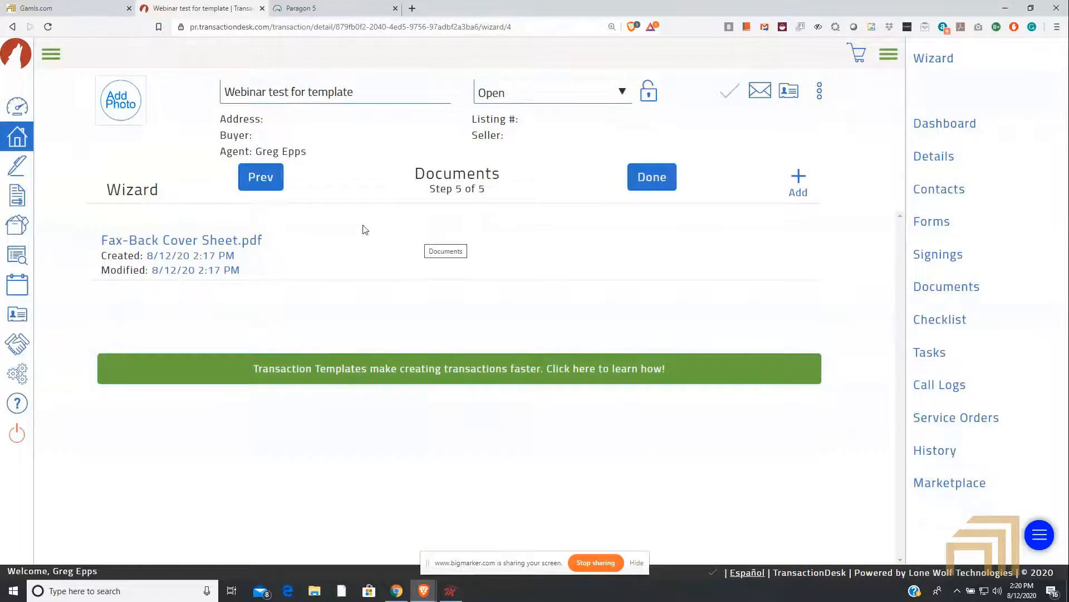
left_click(265, 180)
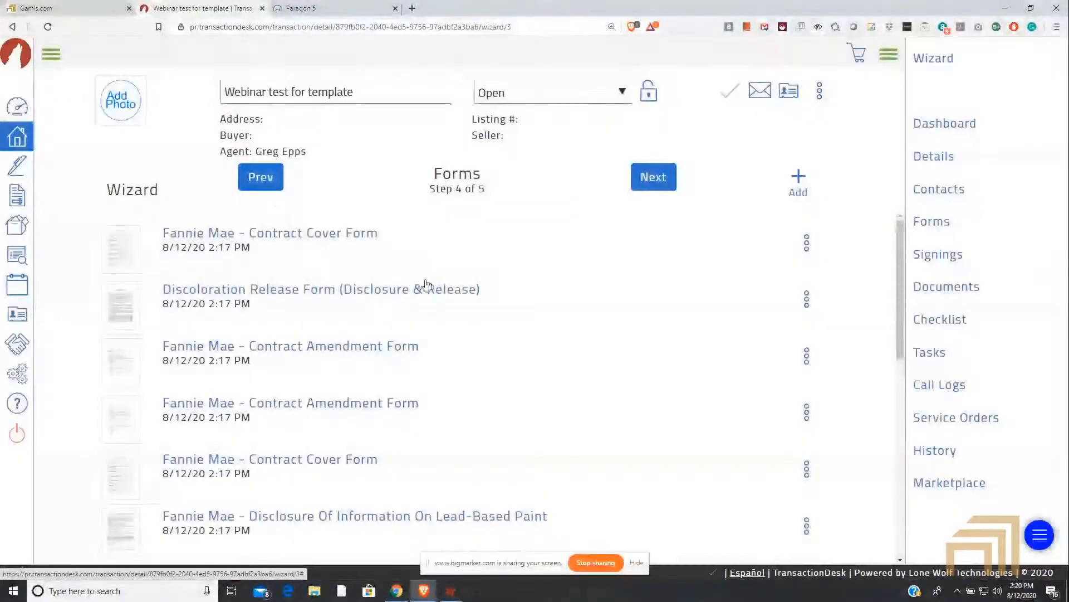
scroll(424, 283, "down", 10)
scroll(401, 287, "up", 10)
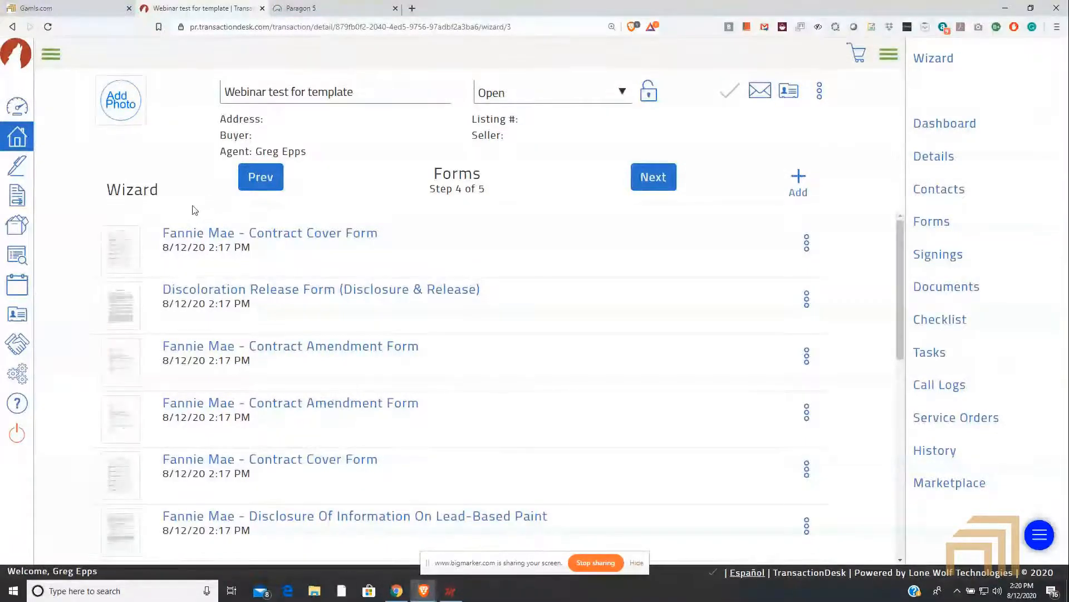
Step: Return to the Transactions list and start a new transaction named "Second Template Test"
left_click(58, 59)
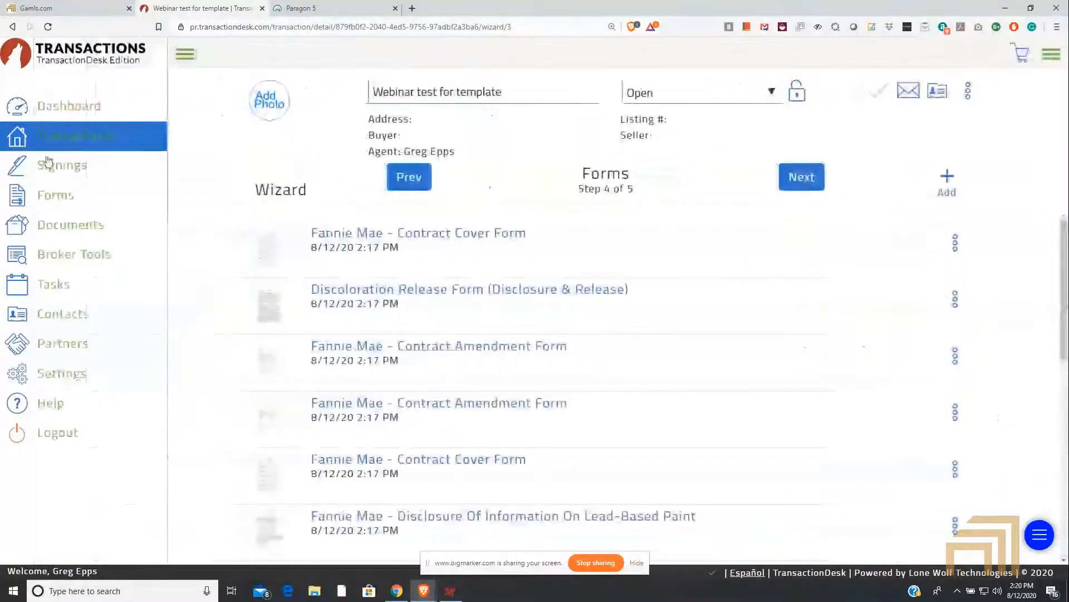
left_click(66, 136)
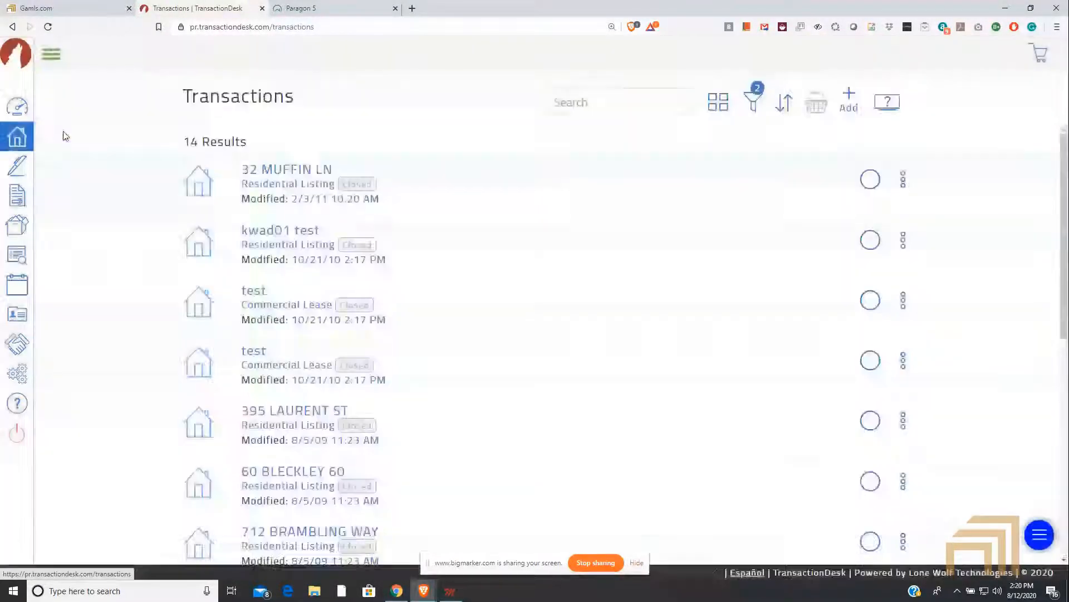
left_click(848, 98)
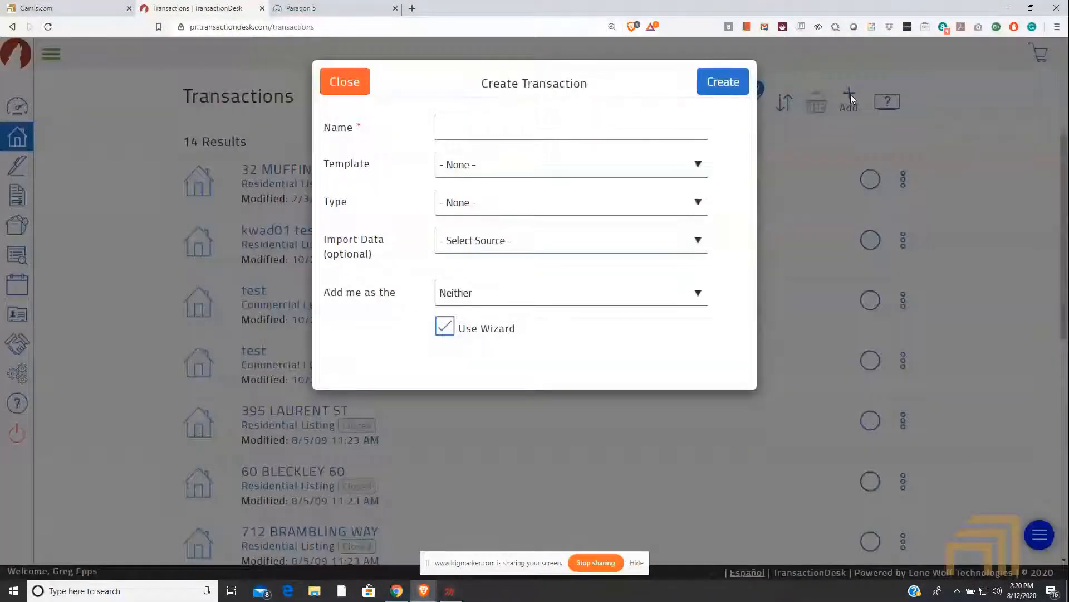
left_click(489, 129)
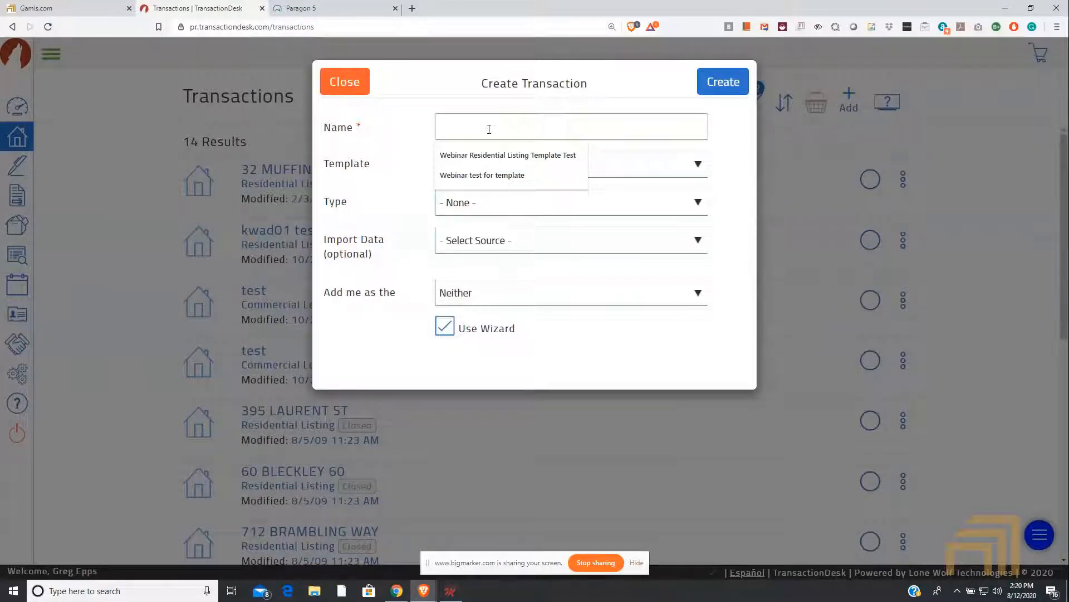
type("Second Te")
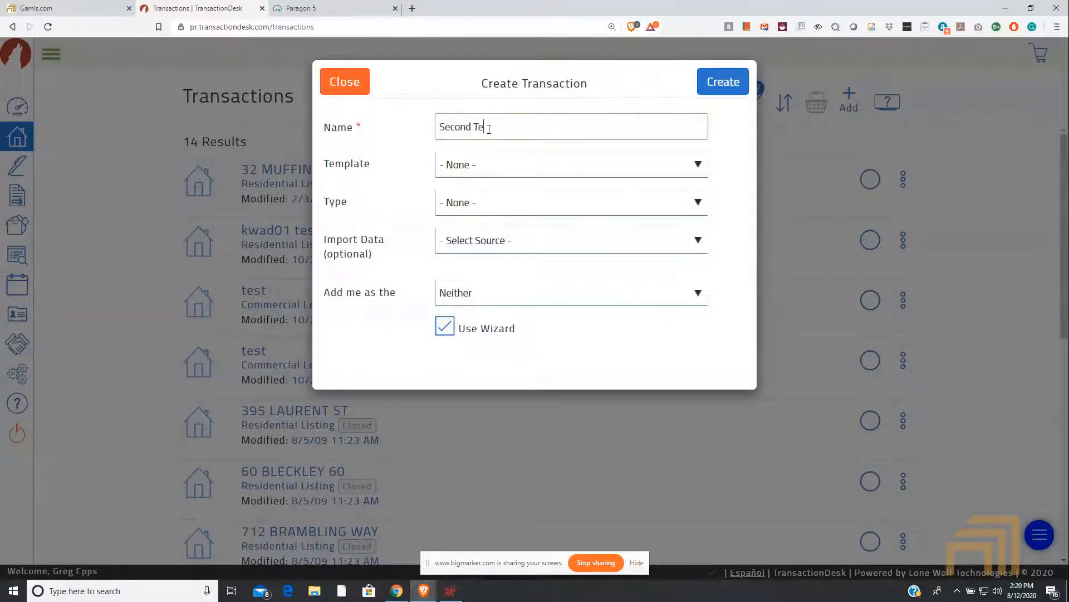
type("mplate Test")
Step: Apply the Webinar Residential Listing Template Test template to the new transaction
left_click(528, 158)
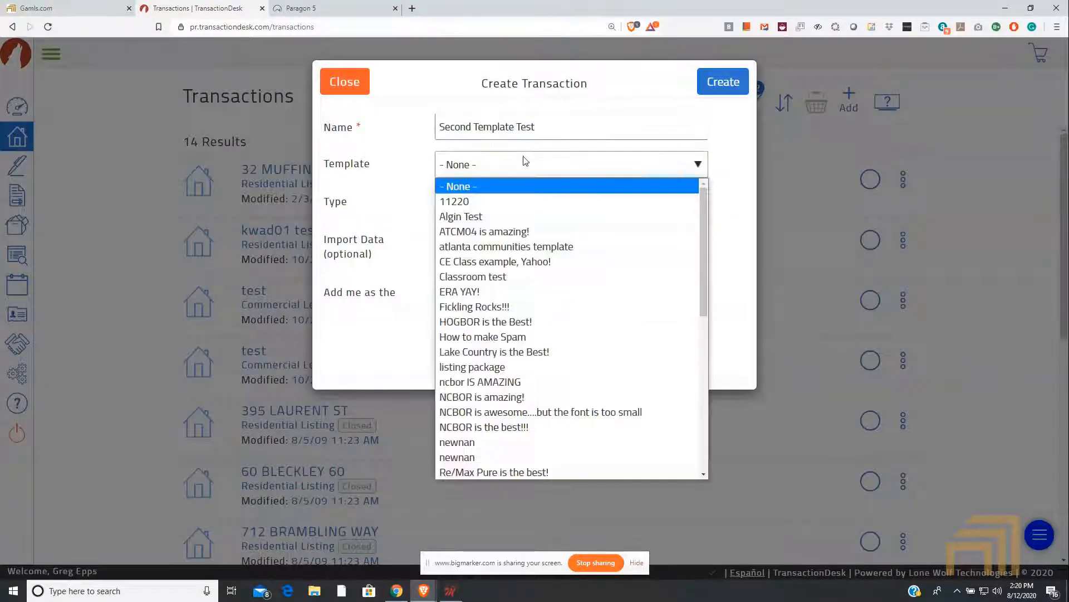
scroll(526, 262, "down", 10)
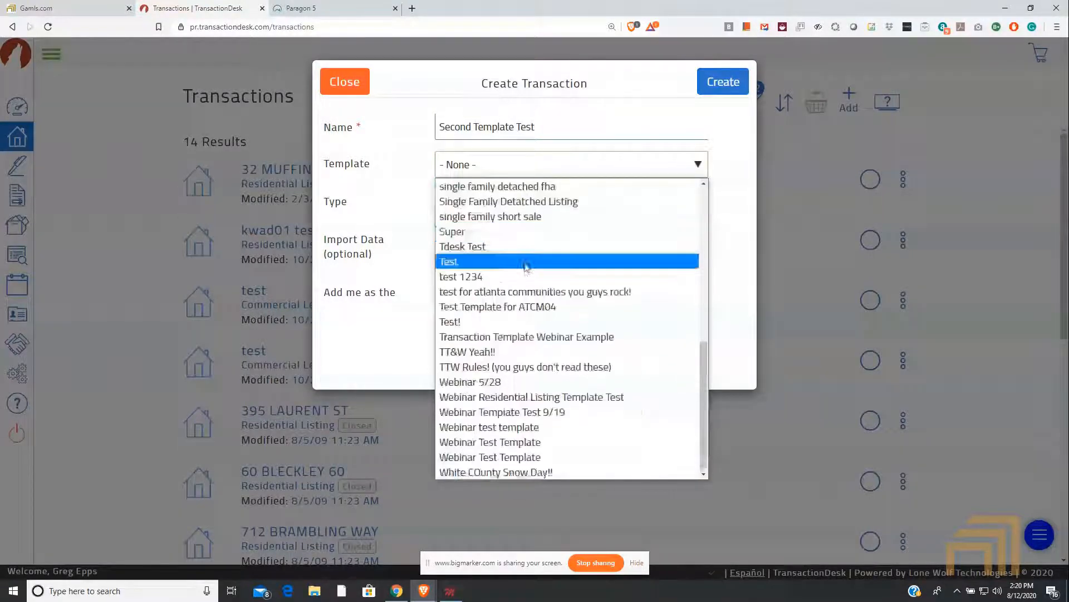
left_click(526, 397)
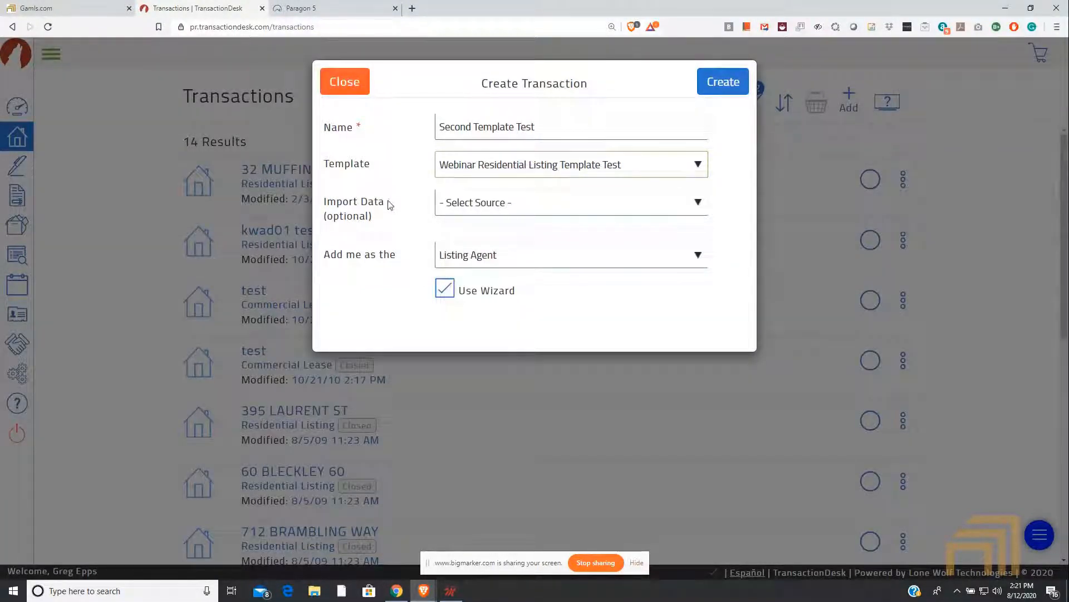
Step: Set the data import to Georgia MLS, Single Family Detached, with MLS number 883020, and keep Listing Agent as the role
left_click_drag(388, 203, 325, 206)
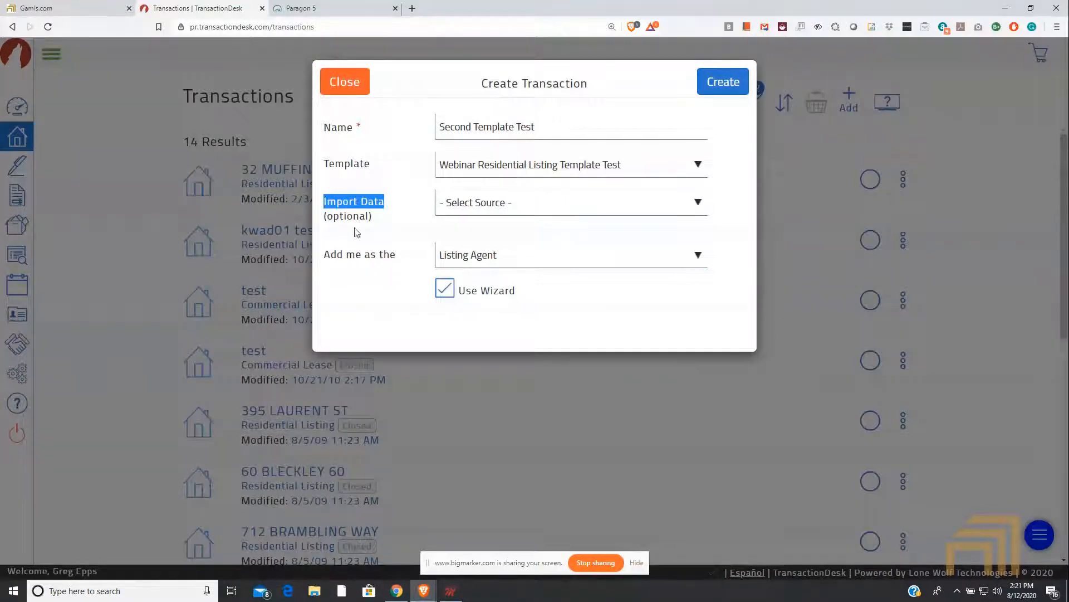
left_click(509, 204)
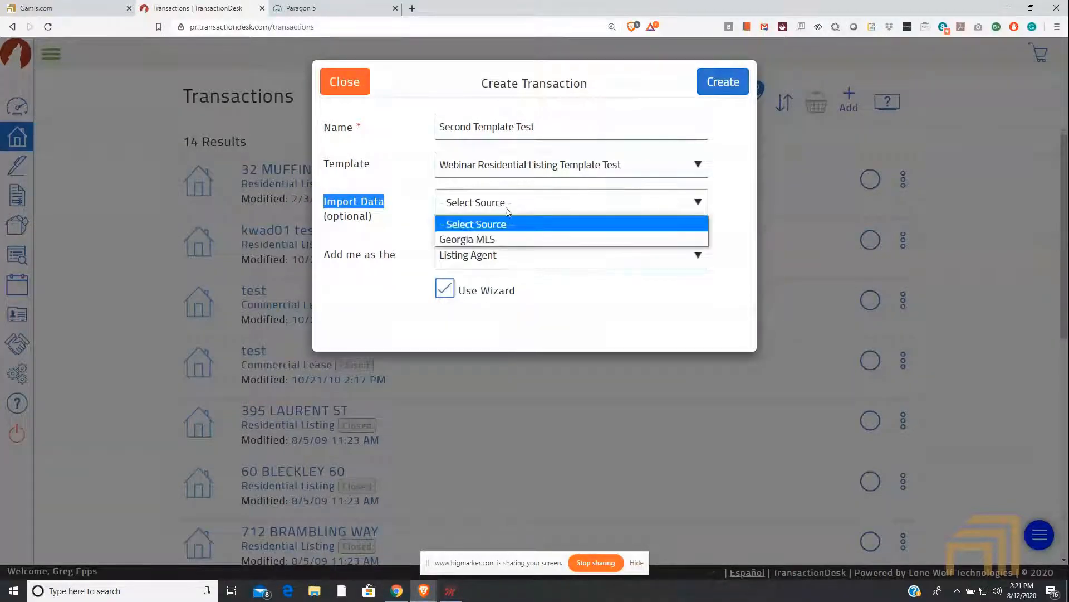
left_click(484, 241)
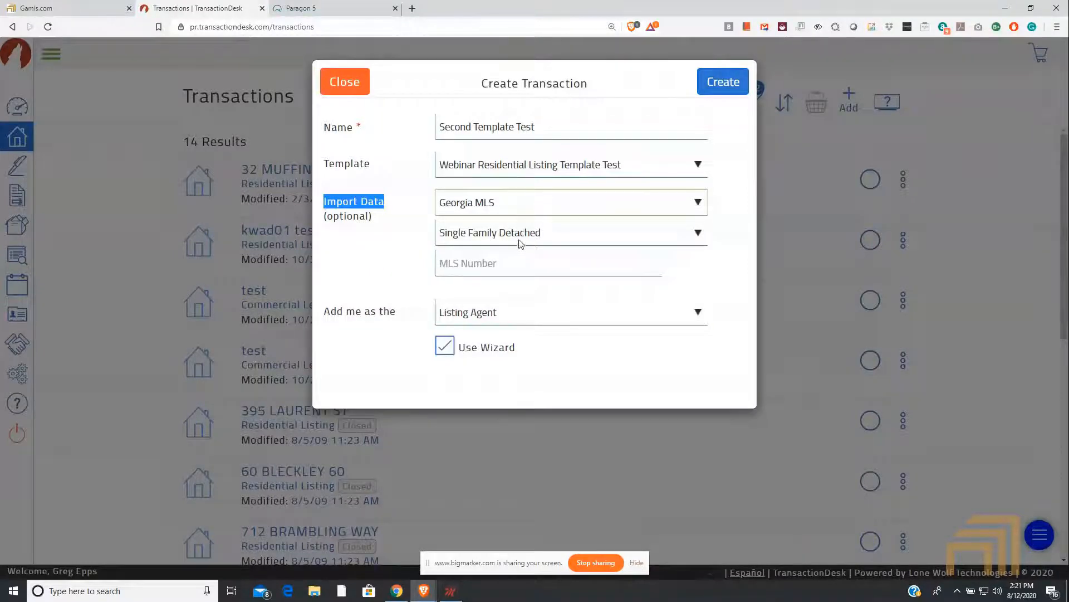
left_click(504, 234)
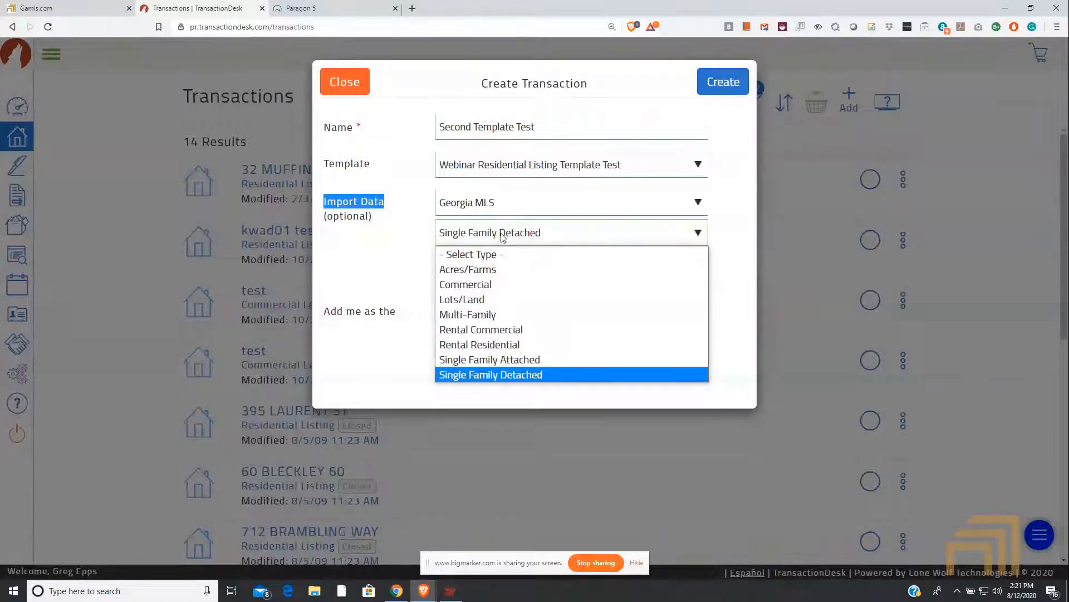
left_click(511, 376)
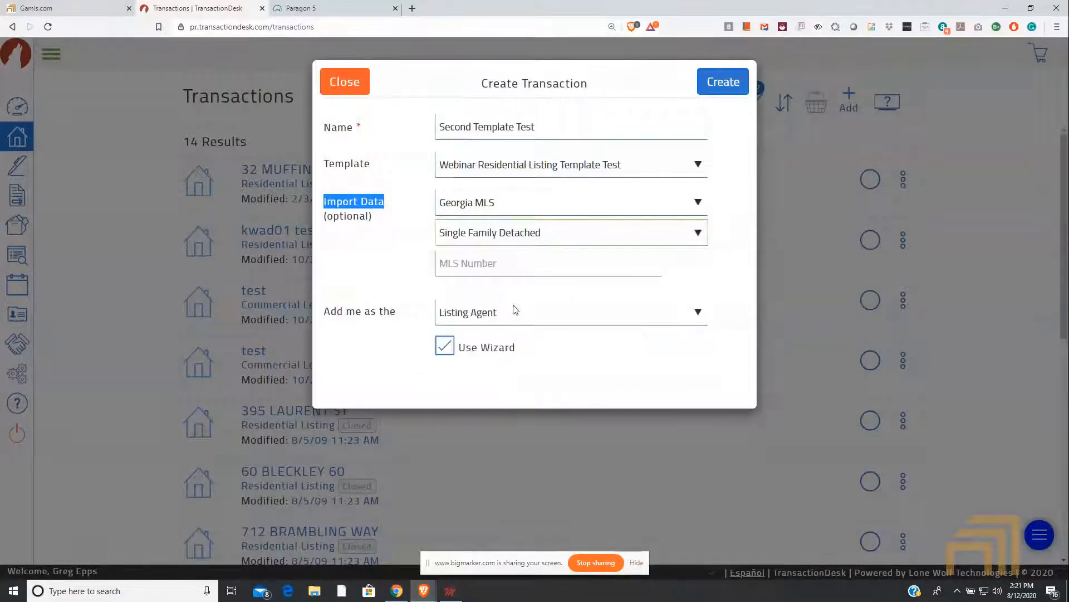
left_click(496, 262)
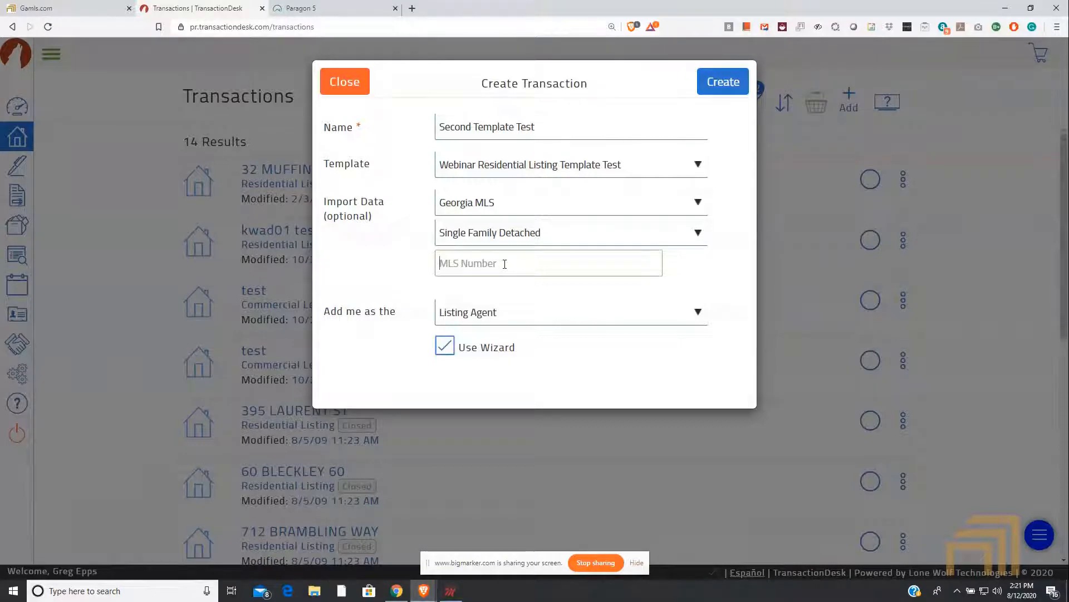
type("883020")
left_click(488, 322)
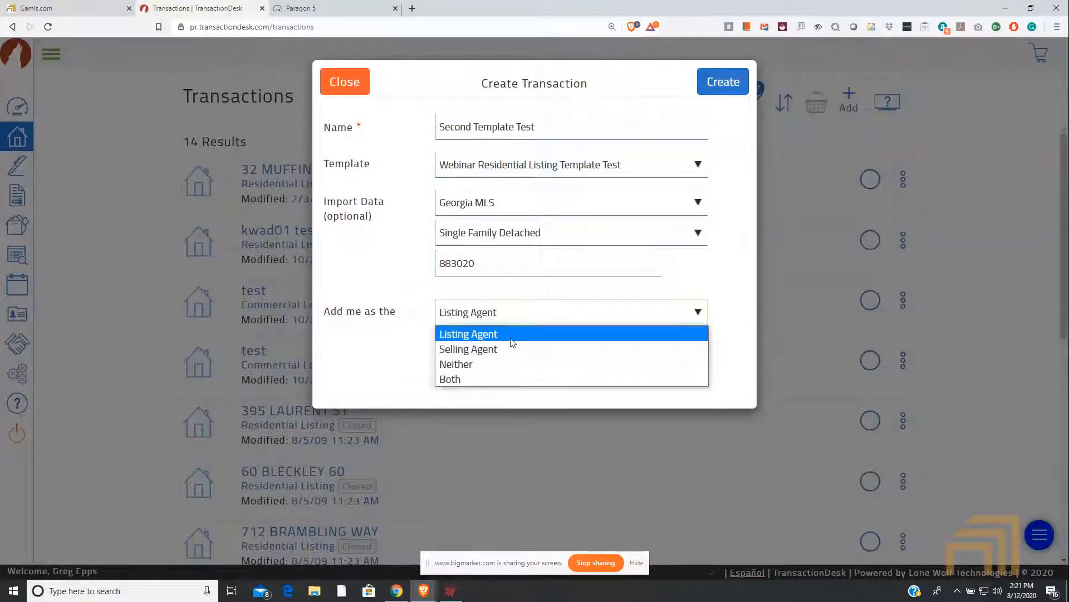
left_click(385, 354)
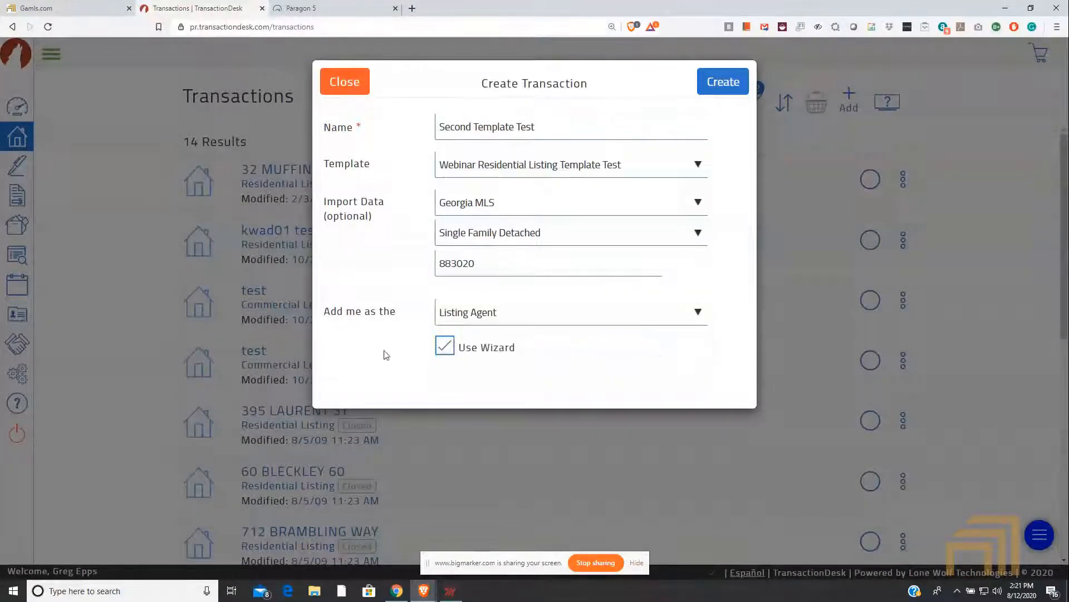
Step: Set the transaction role to Neither, keep Use Wizard enabled, and try to create the transaction
left_click(447, 346)
left_click(502, 313)
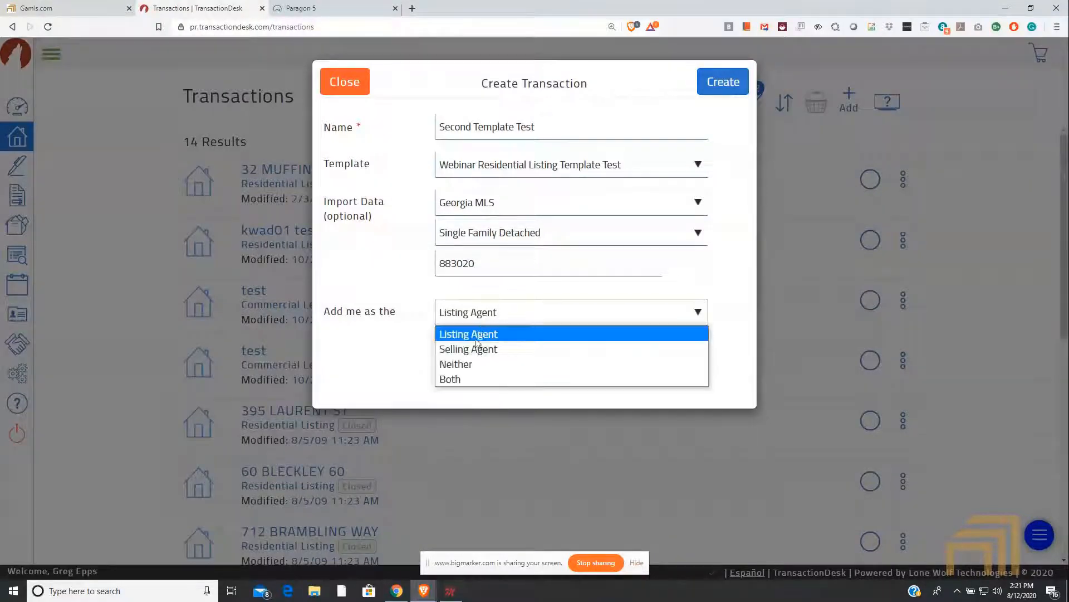
left_click(473, 363)
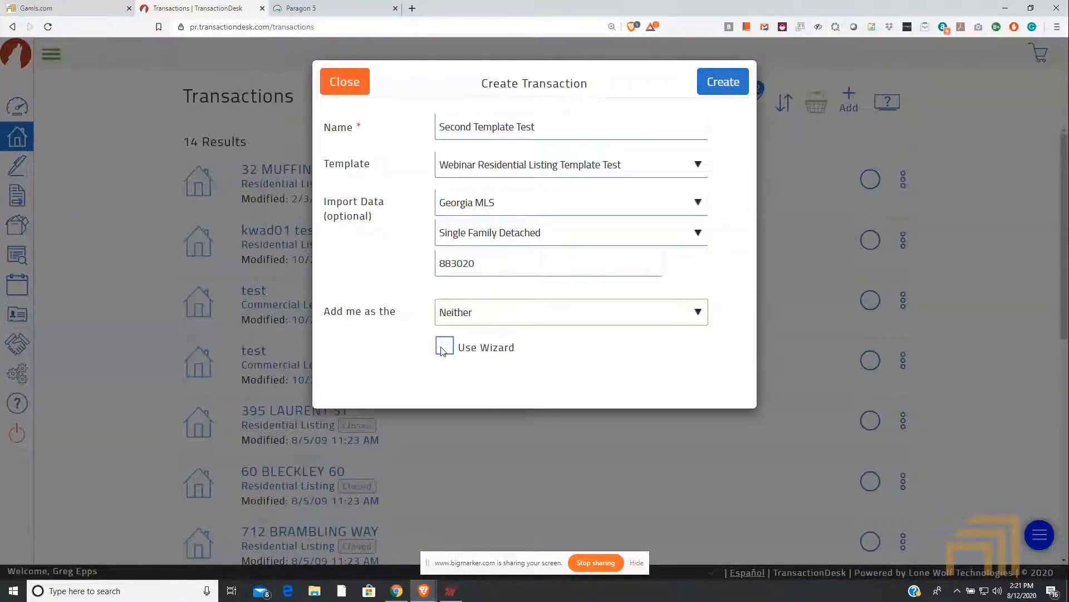
left_click(444, 351)
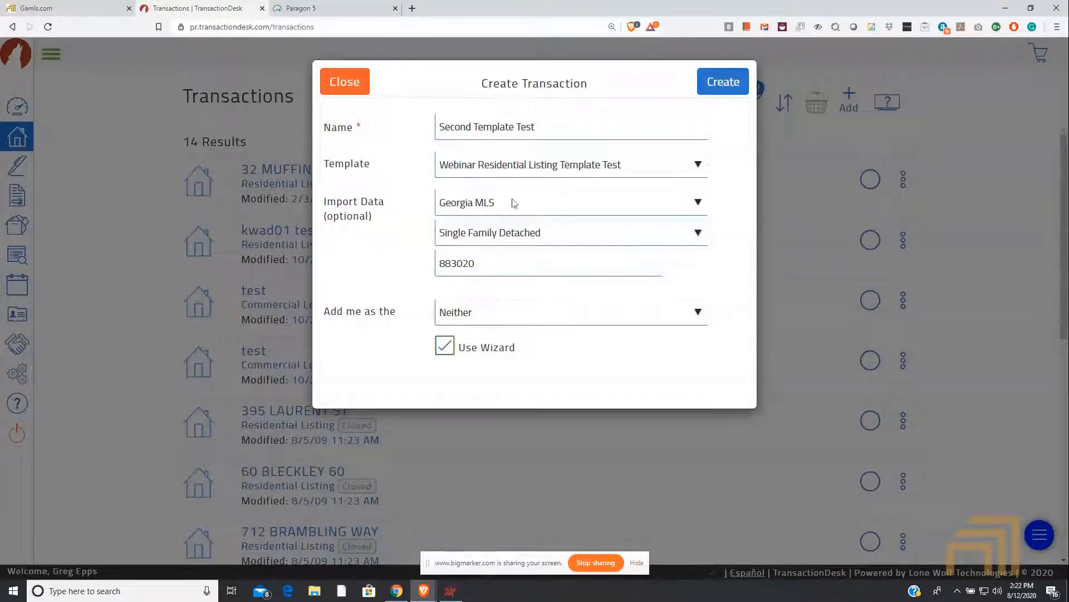
left_click(713, 83)
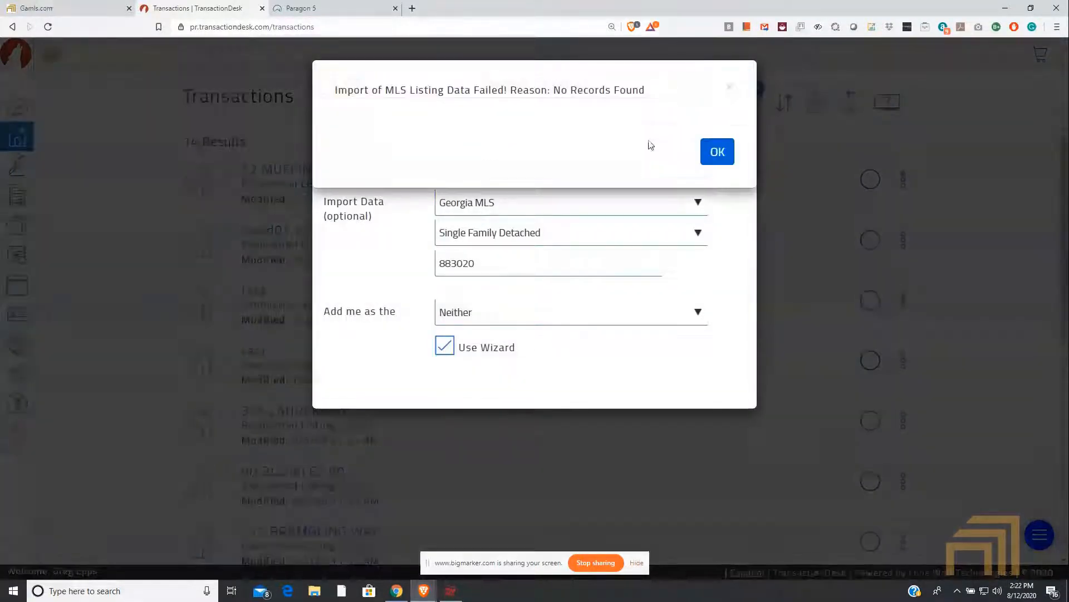
left_click(710, 151)
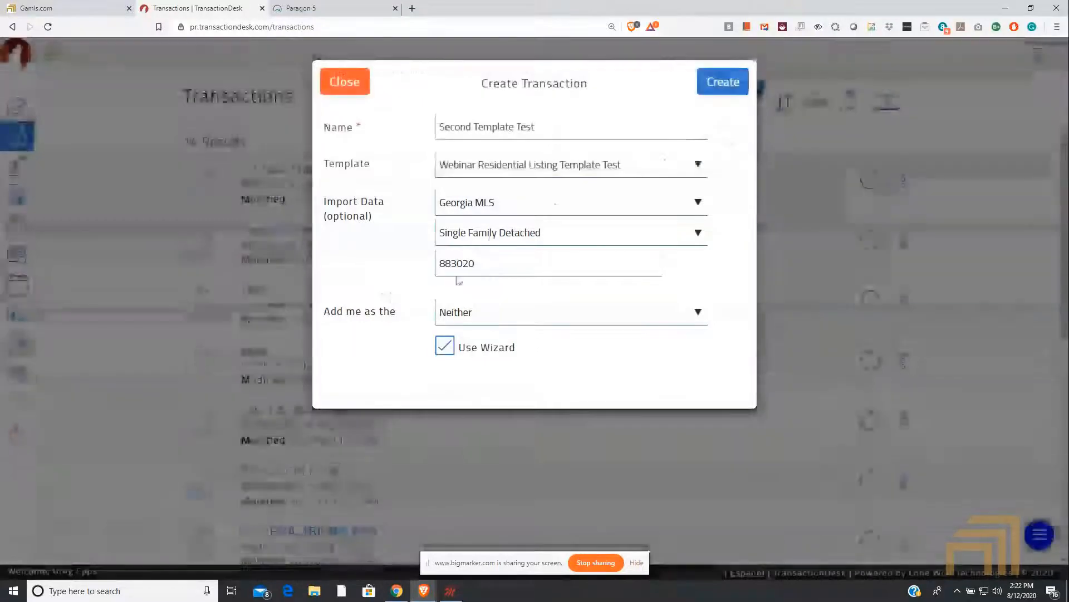
Step: Change the MLS number for the data import to 8812806 and create the transaction
double_click(483, 264)
type("881")
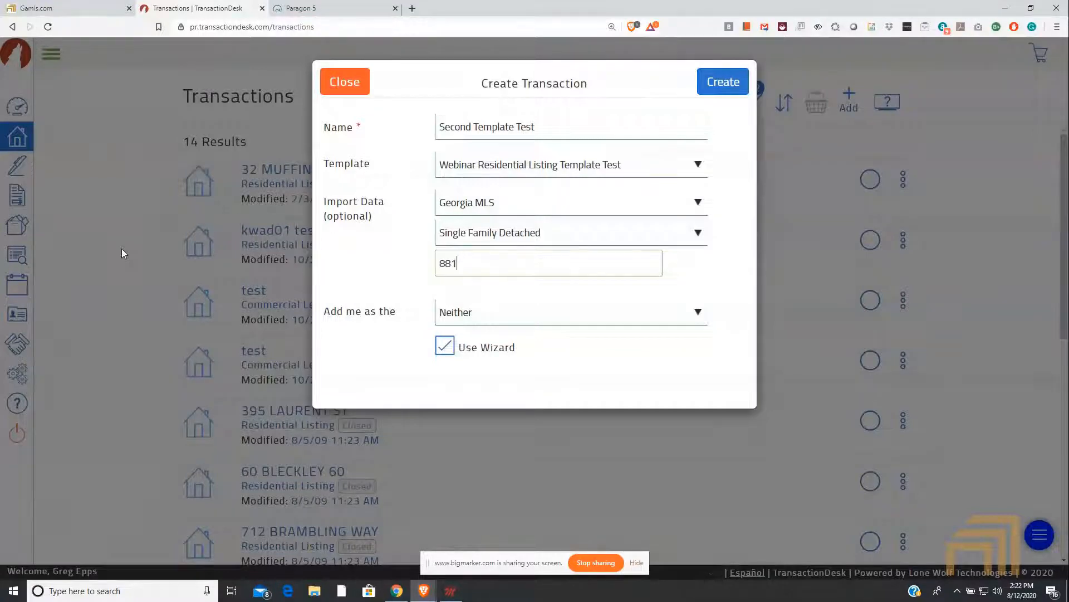
type("2806")
left_click(731, 81)
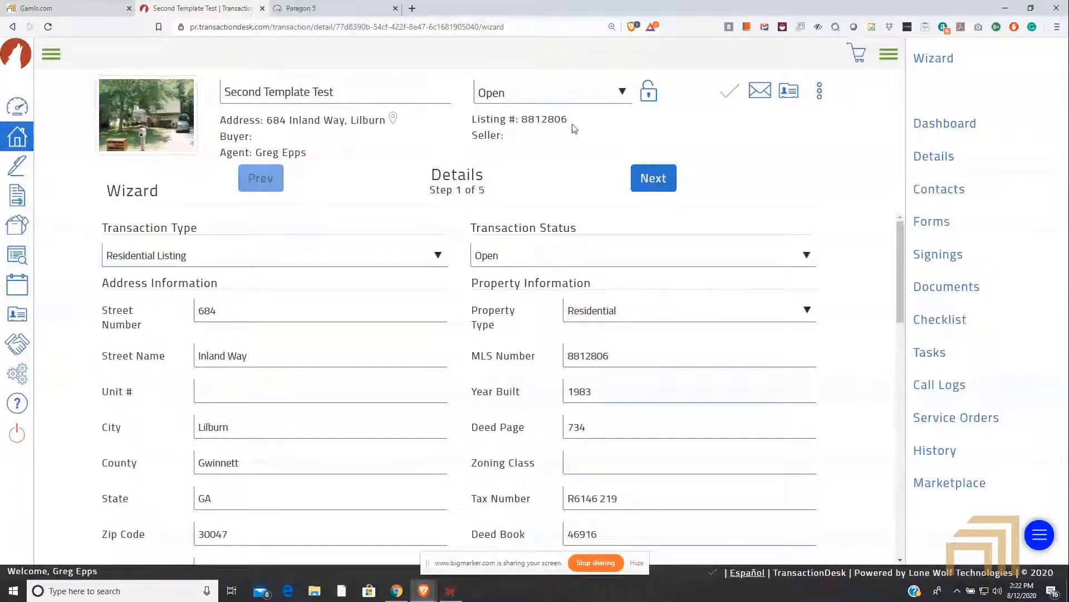
Step: Examine the imported listing number, address, property information, comments and list price on the wizard's Details step
left_click_drag(568, 119, 541, 120)
left_click_drag(386, 121, 267, 120)
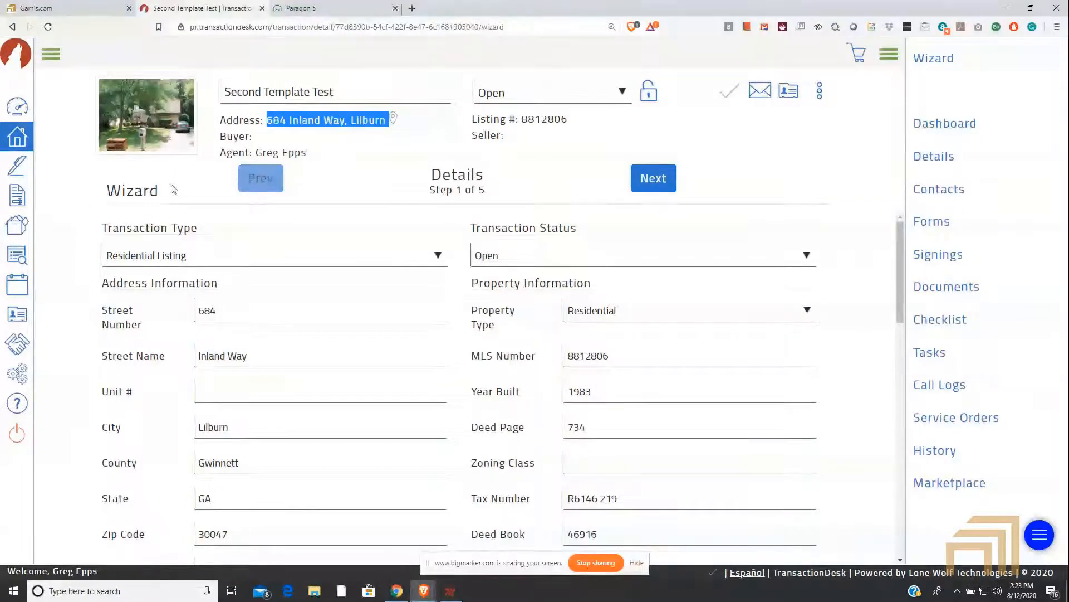
scroll(313, 340, "down", 3)
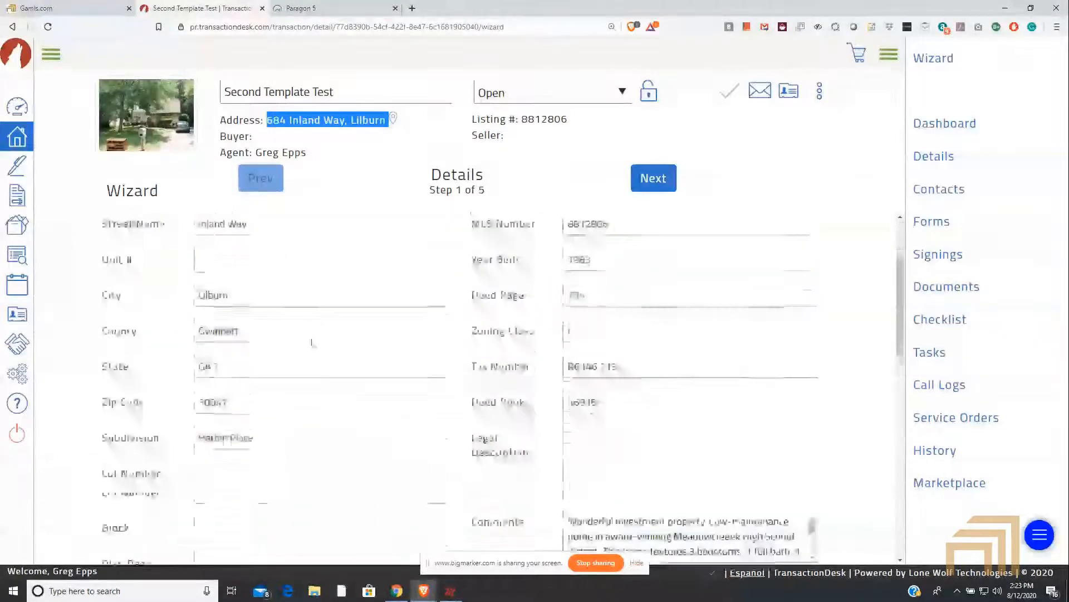
scroll(312, 340, "down", 7)
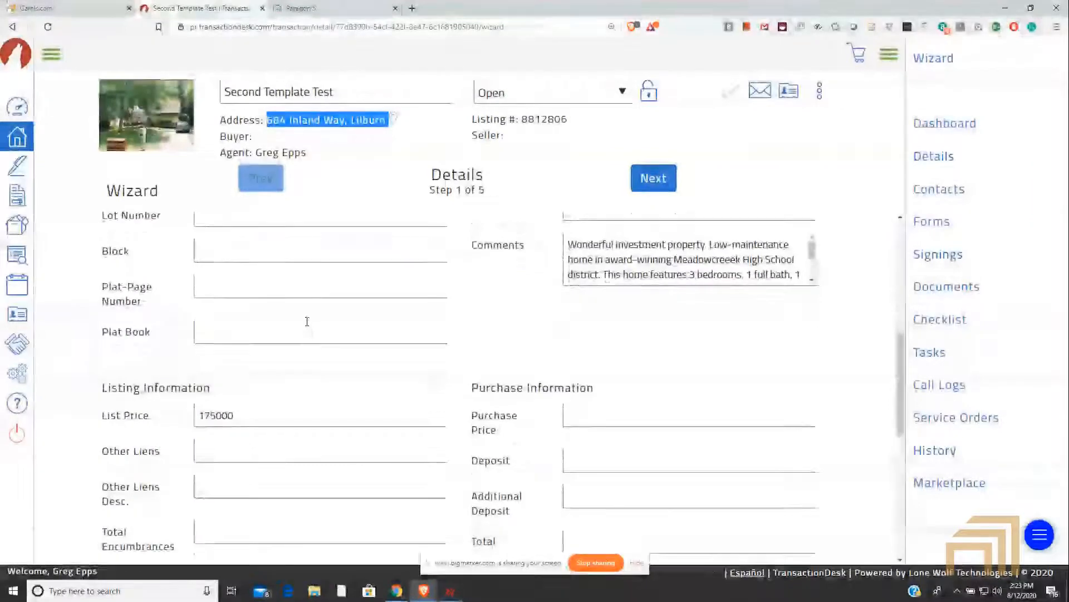
scroll(347, 311, "up", 8)
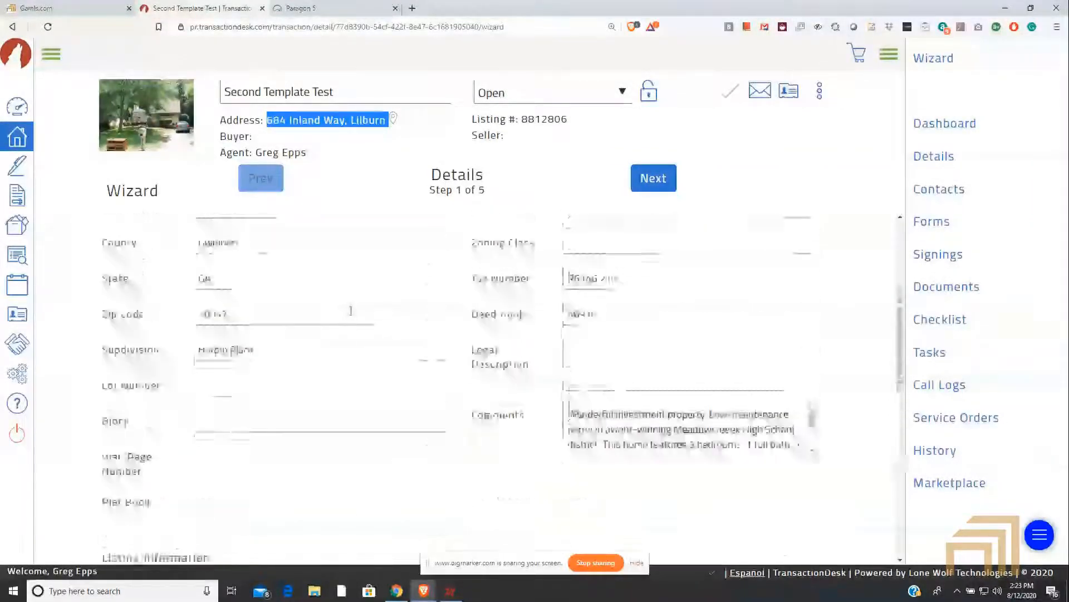
scroll(352, 310, "up", 2)
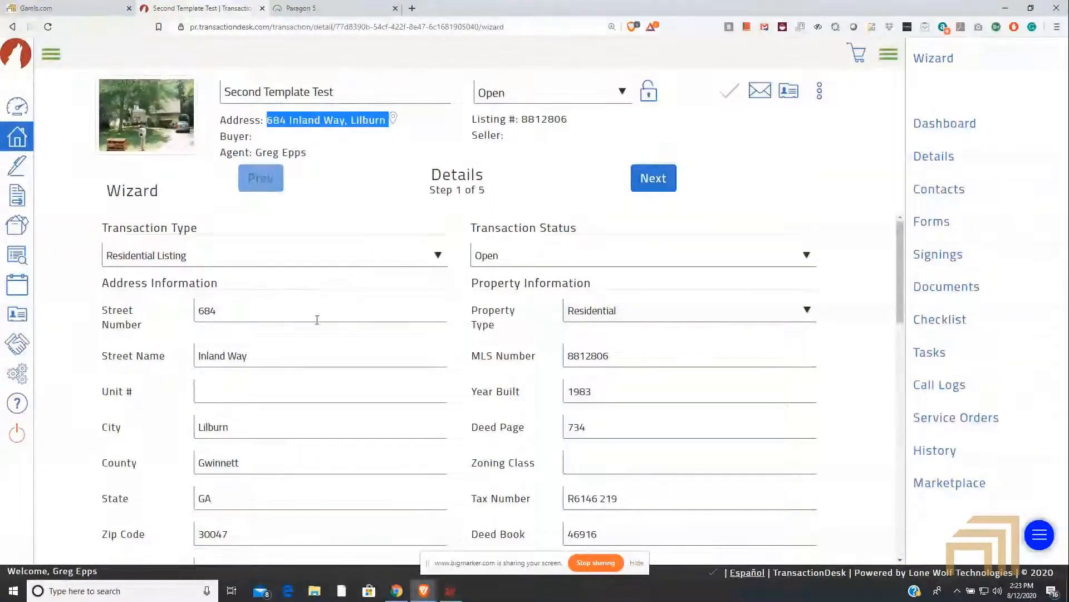
scroll(346, 348, "down", 4)
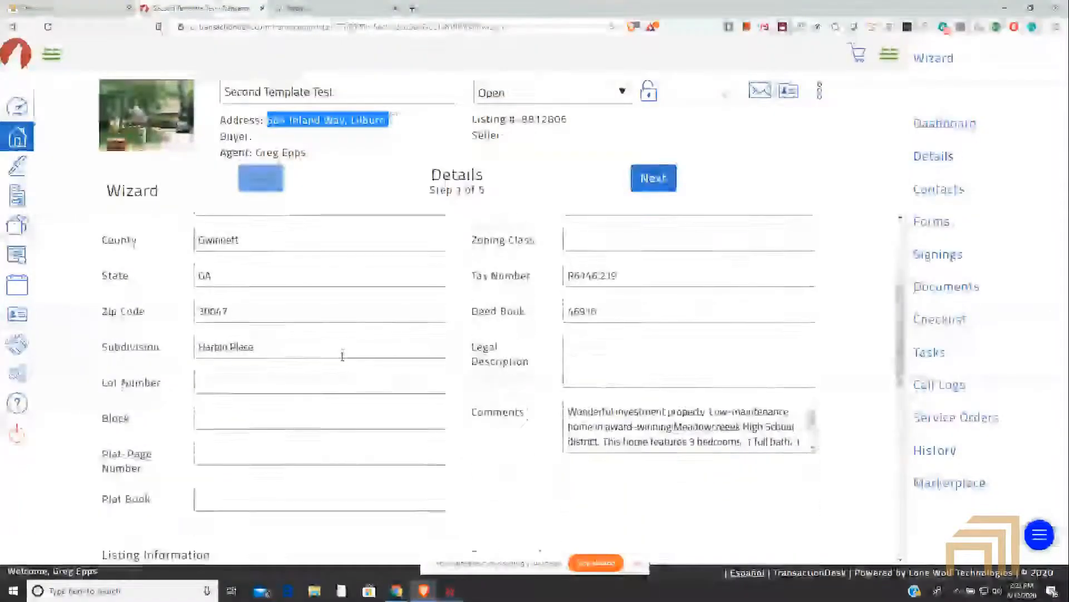
scroll(575, 305, "down", 5)
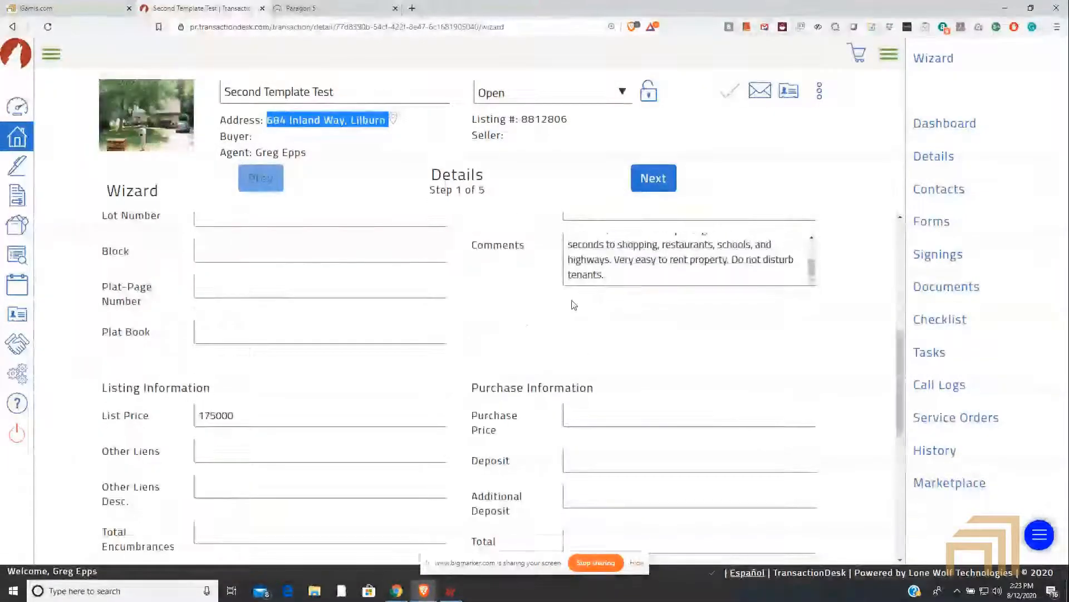
scroll(574, 305, "up", 2)
scroll(574, 305, "down", 6)
scroll(604, 270, "up", 9)
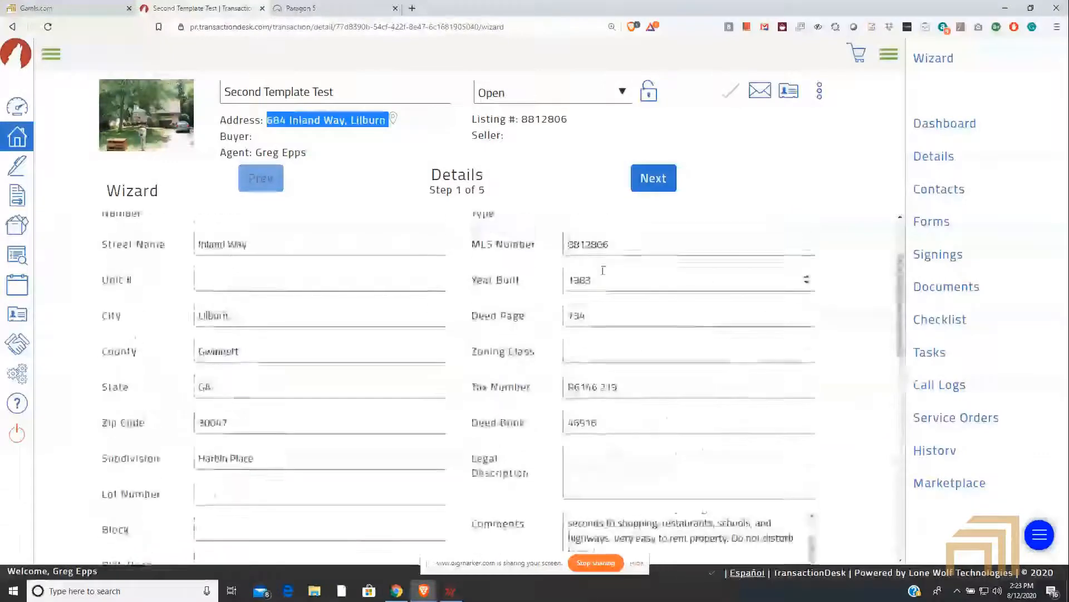
scroll(603, 271, "up", 2)
Step: Go through the wizard's Transaction Dates, Contacts and Forms steps to Documents, looking through the forms list on the way
left_click(654, 179)
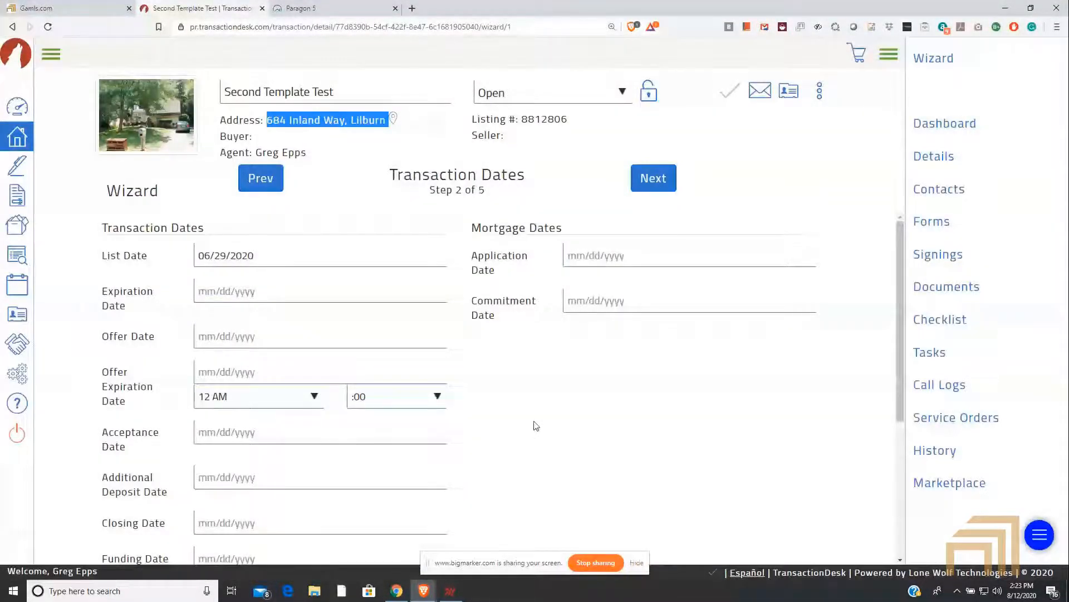
left_click(655, 176)
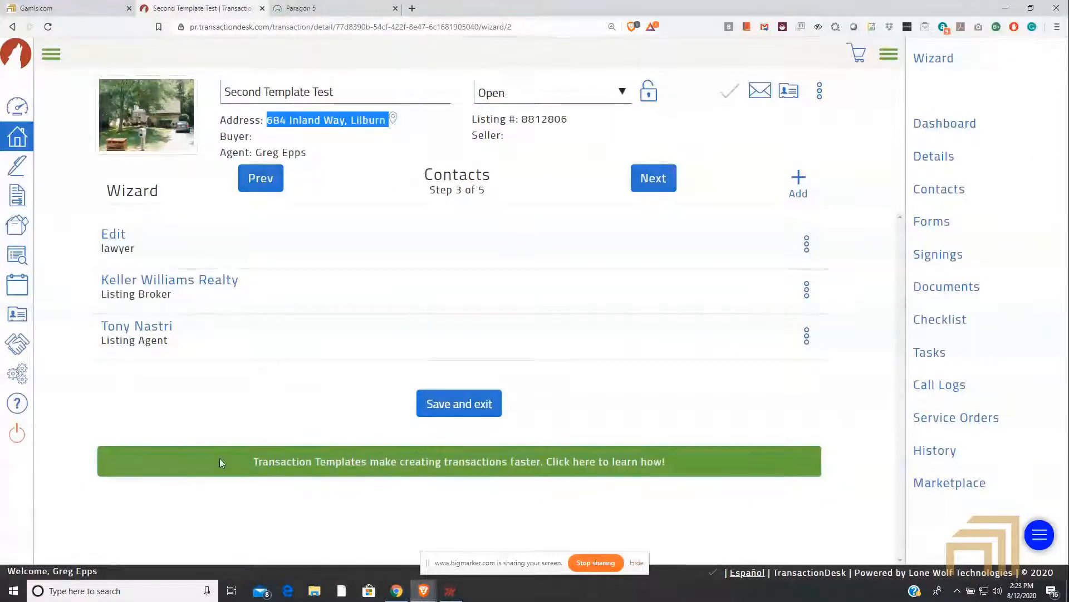
left_click(635, 189)
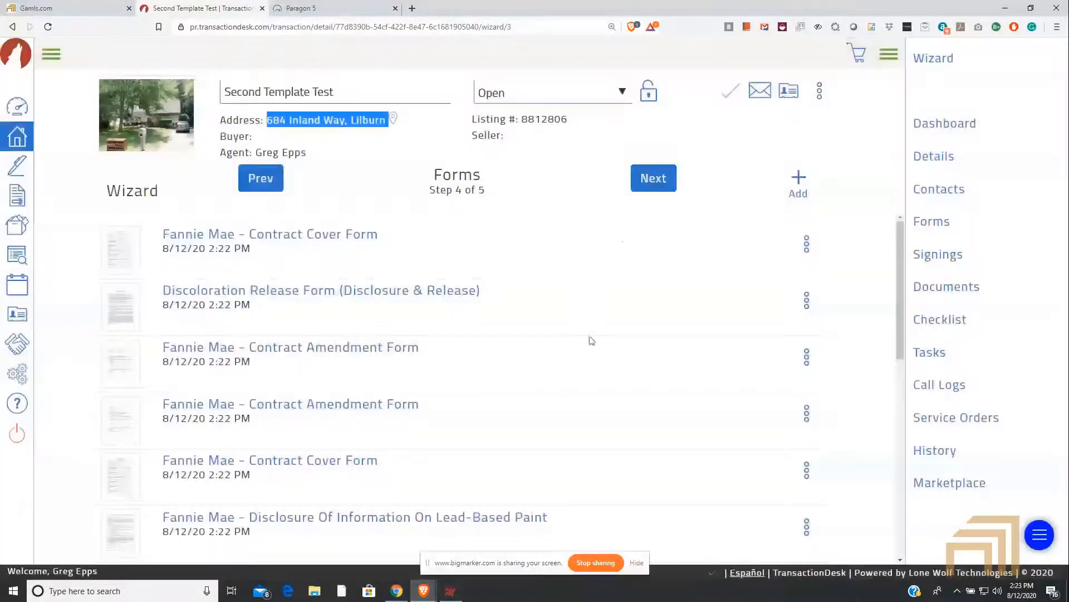
scroll(591, 340, "down", 2)
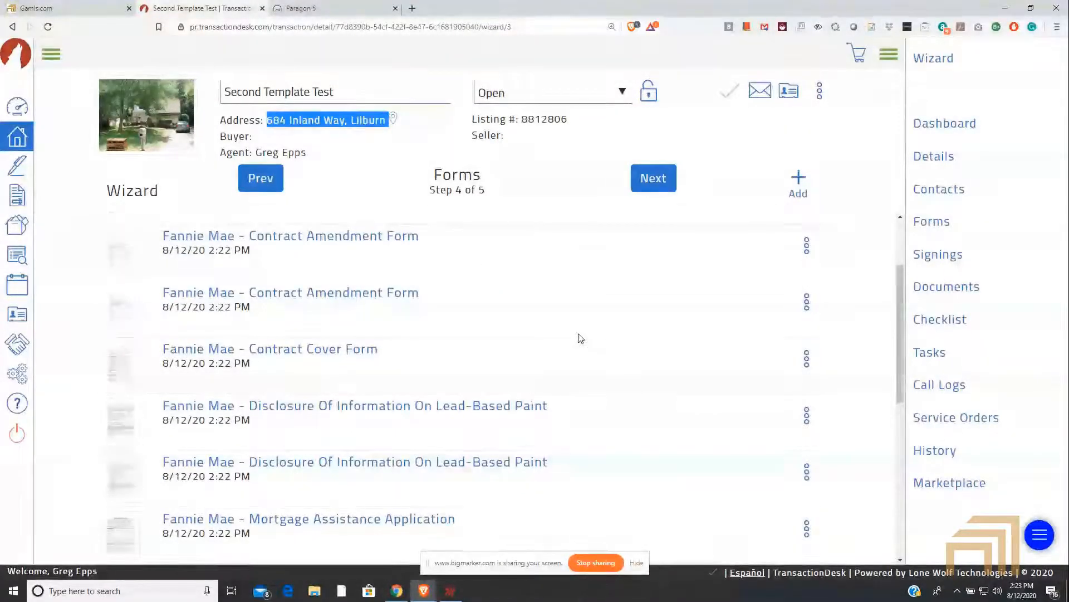
scroll(571, 337, "down", 5)
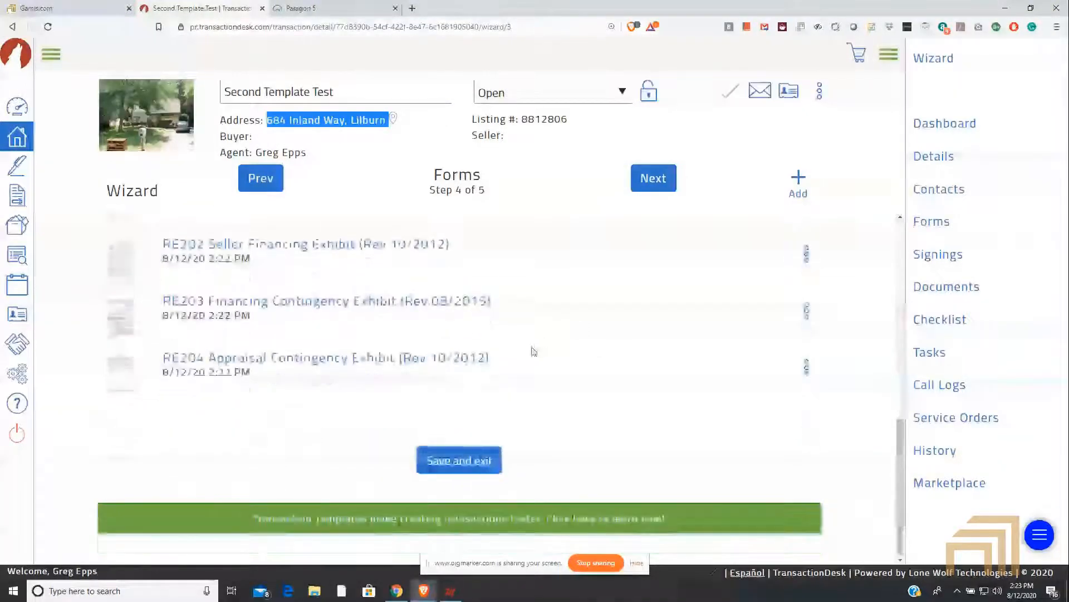
left_click(656, 185)
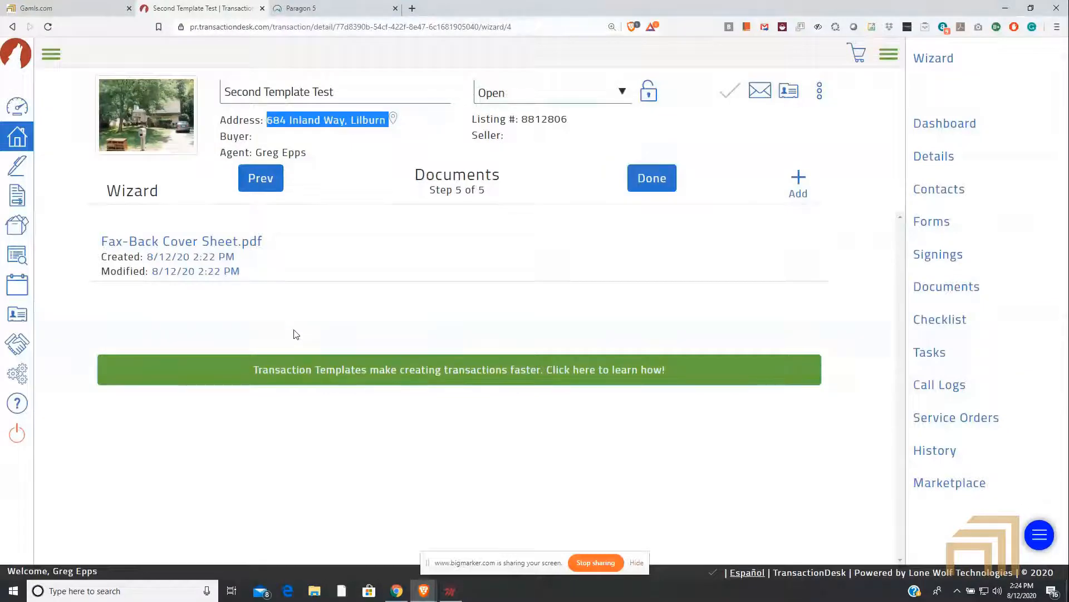
Step: Leave the Second Template Test wizard and go to the Agent Dashboard
left_click(340, 7)
left_click(192, 9)
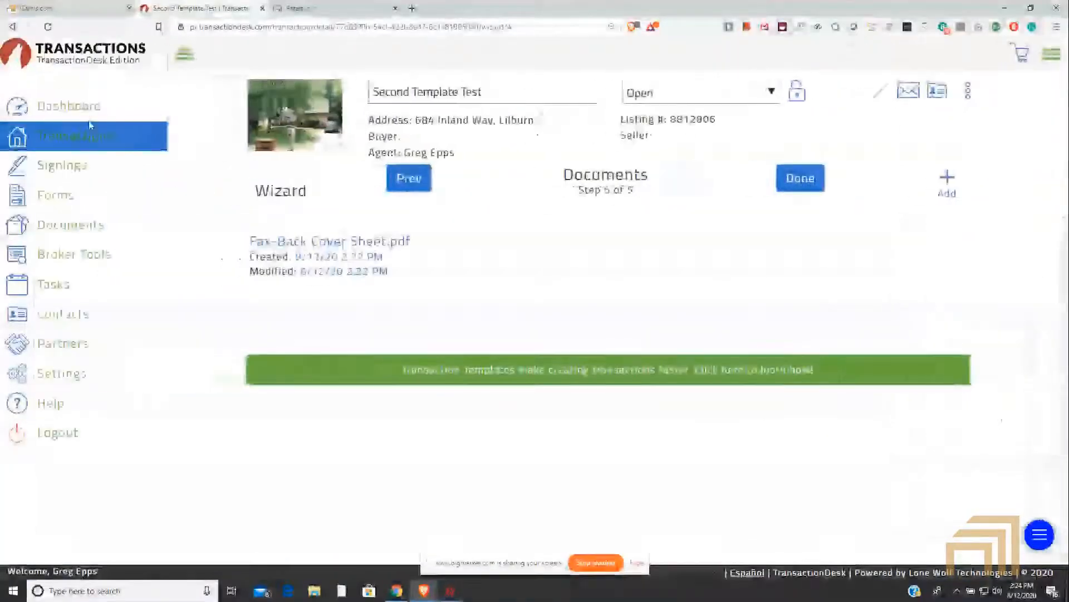
left_click(69, 107)
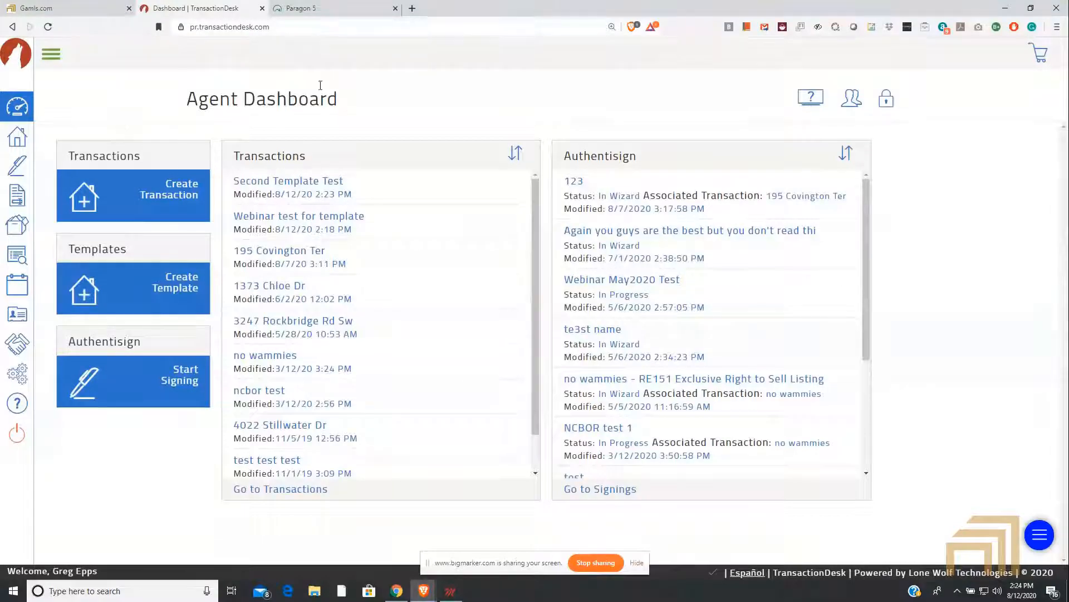
Step: Switch to Paragon and send listing 8835388 from the Single Family Detached results to TransactionDesk as a new transaction
left_click(337, 8)
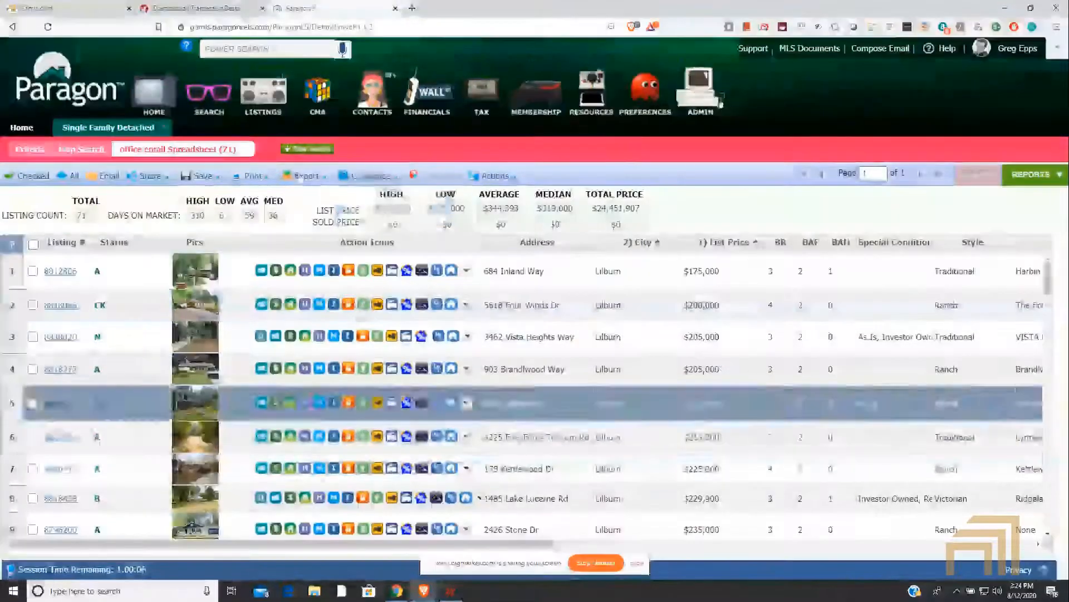
scroll(389, 403, "down", 1)
scroll(389, 402, "down", 8)
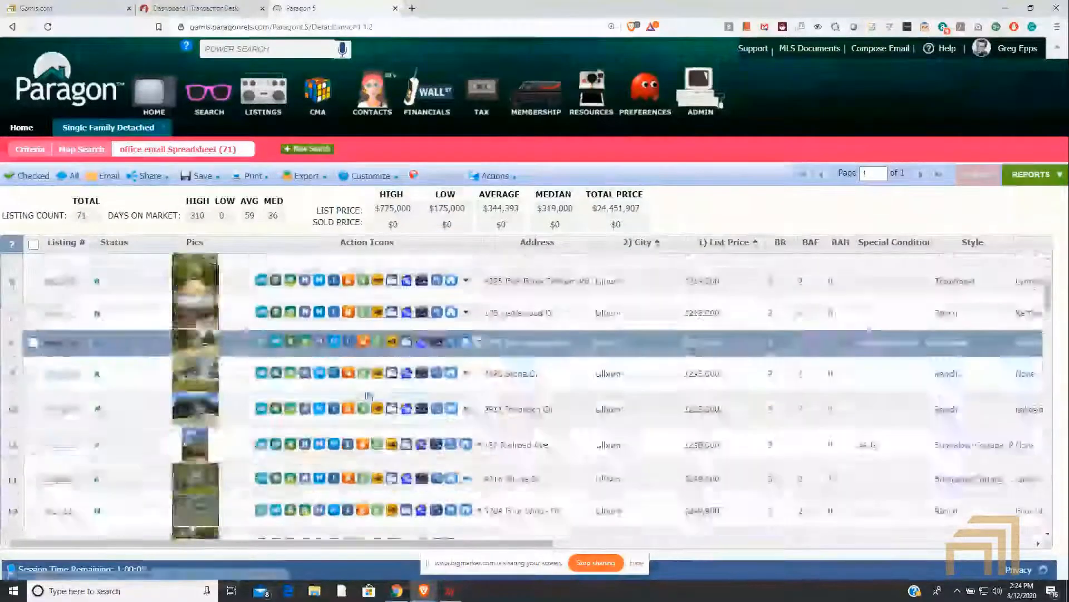
scroll(369, 419, "up", 4)
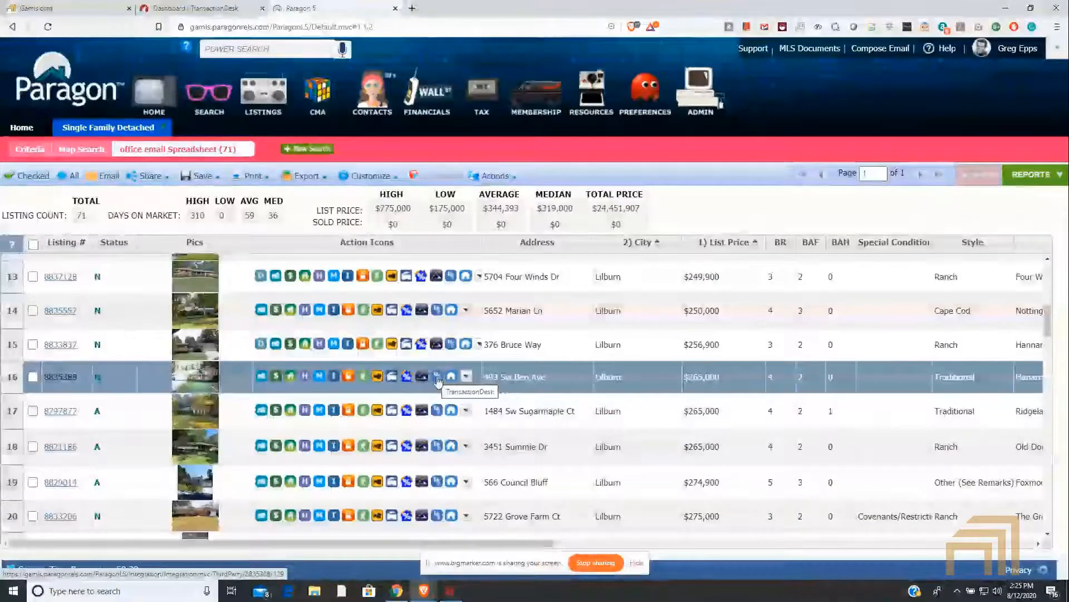
left_click(1057, 26)
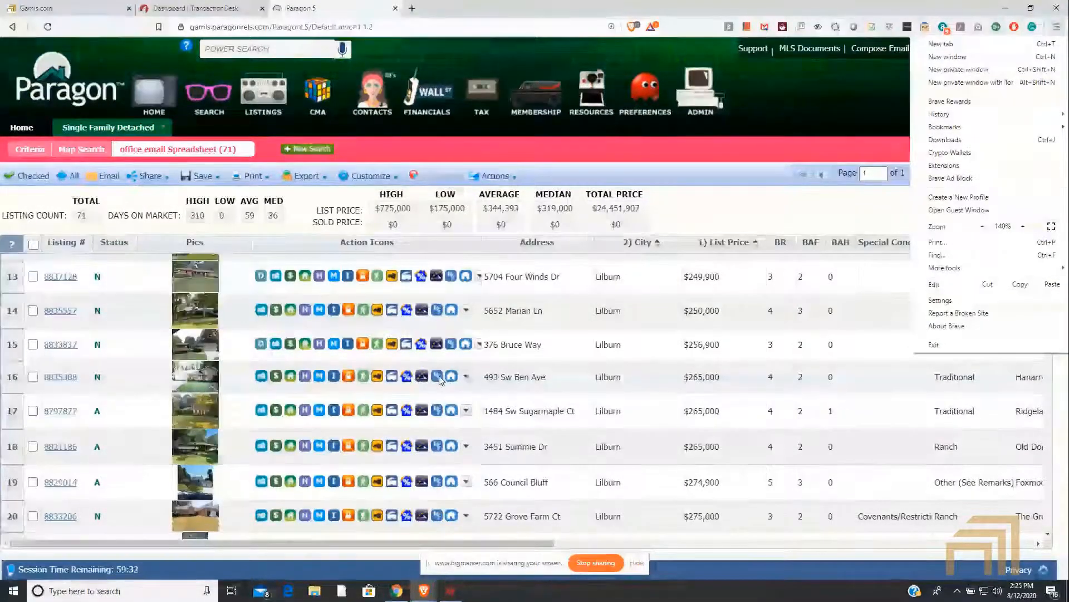
left_click(723, 227)
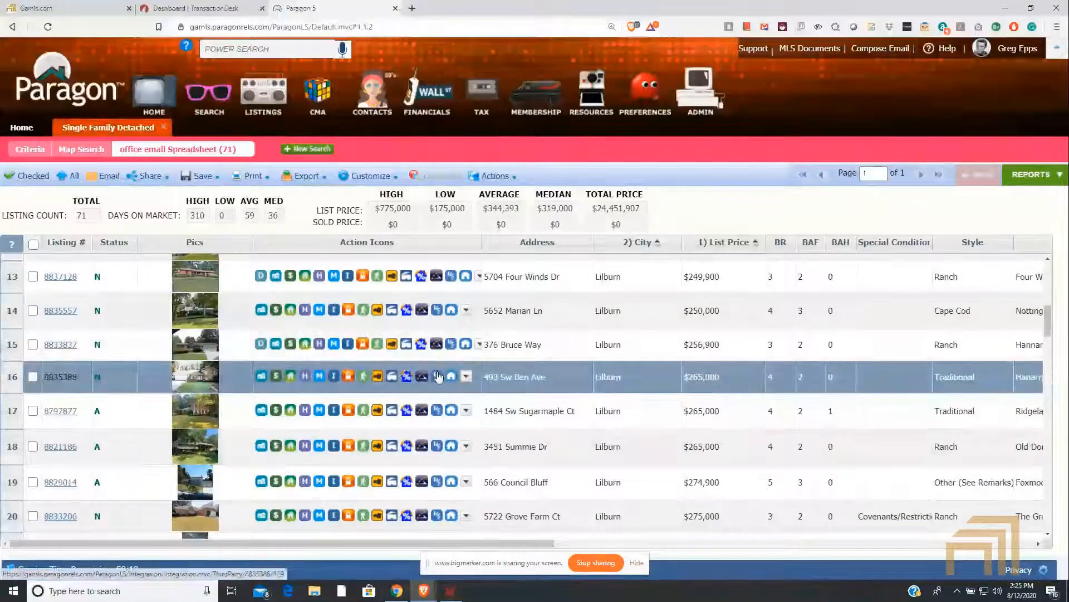
left_click(438, 378)
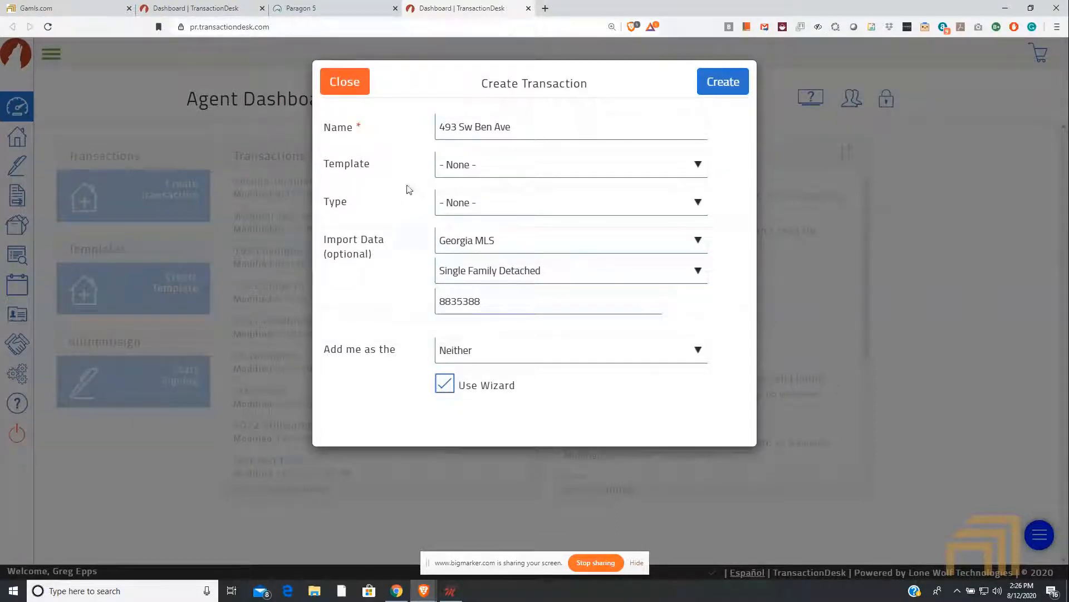
Step: Apply the Webinar Residential Listing Template Test template to the prefilled transaction and create it
left_click(536, 164)
scroll(532, 270, "down", 5)
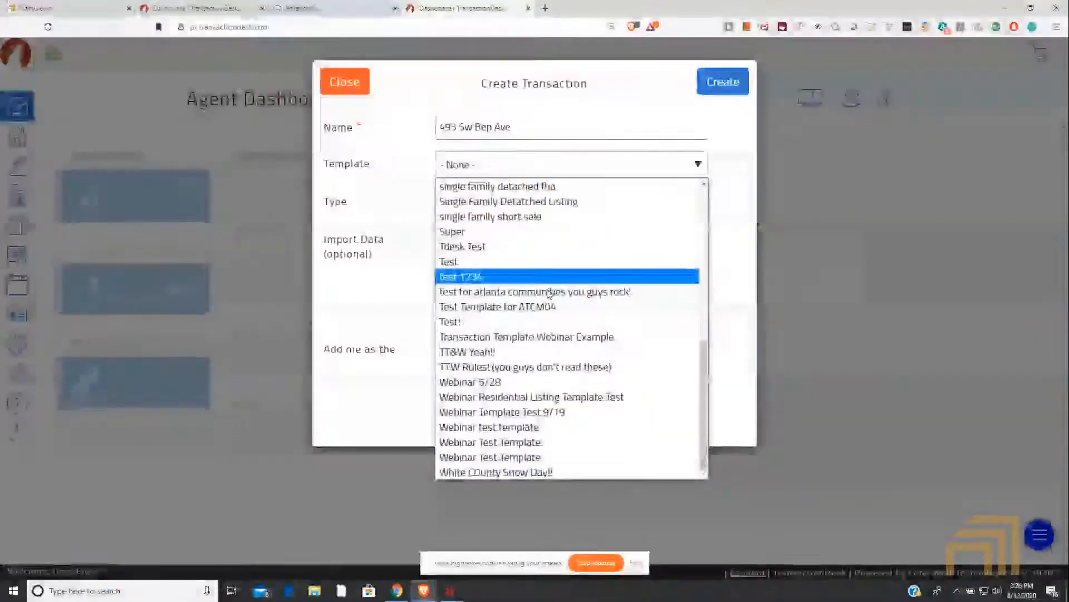
left_click(559, 398)
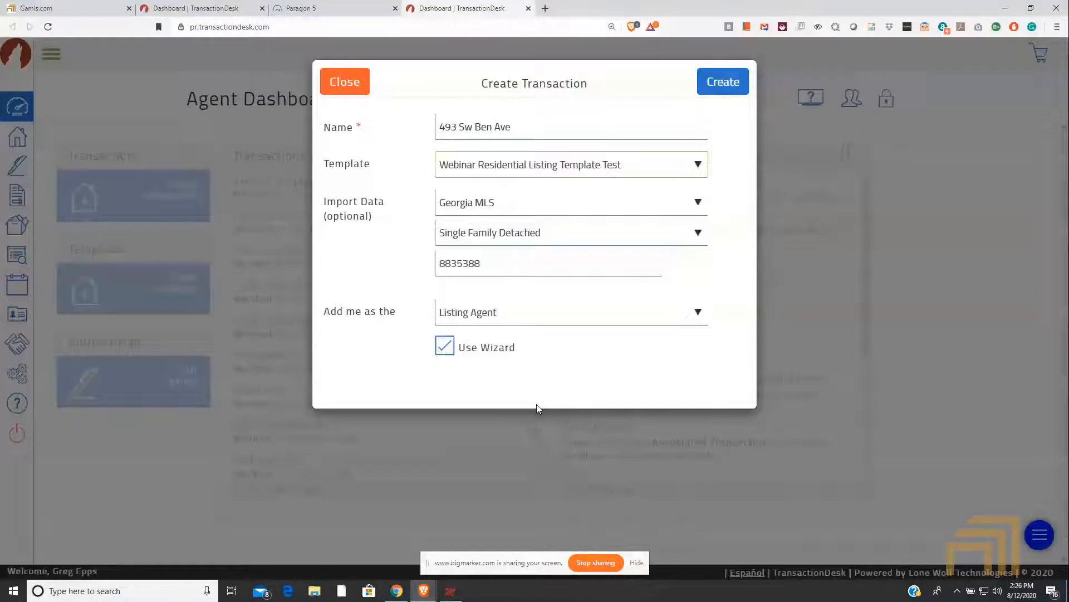
left_click(720, 82)
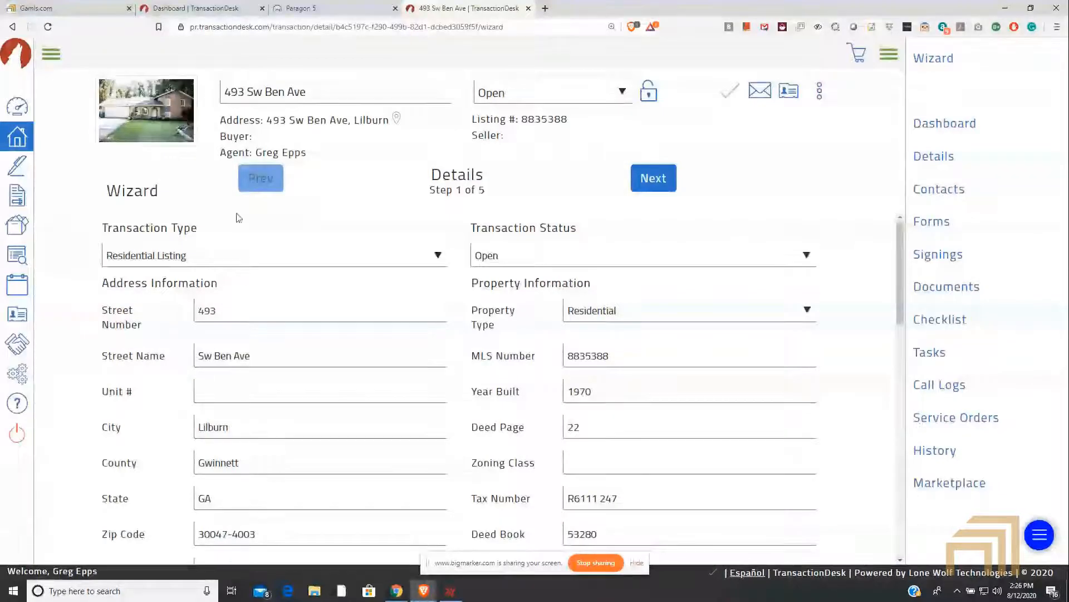
Step: Check the imported details of the new transaction and proceed past Transaction Dates to the wizard's Contacts step
scroll(267, 239, "down", 5)
scroll(276, 248, "up", 6)
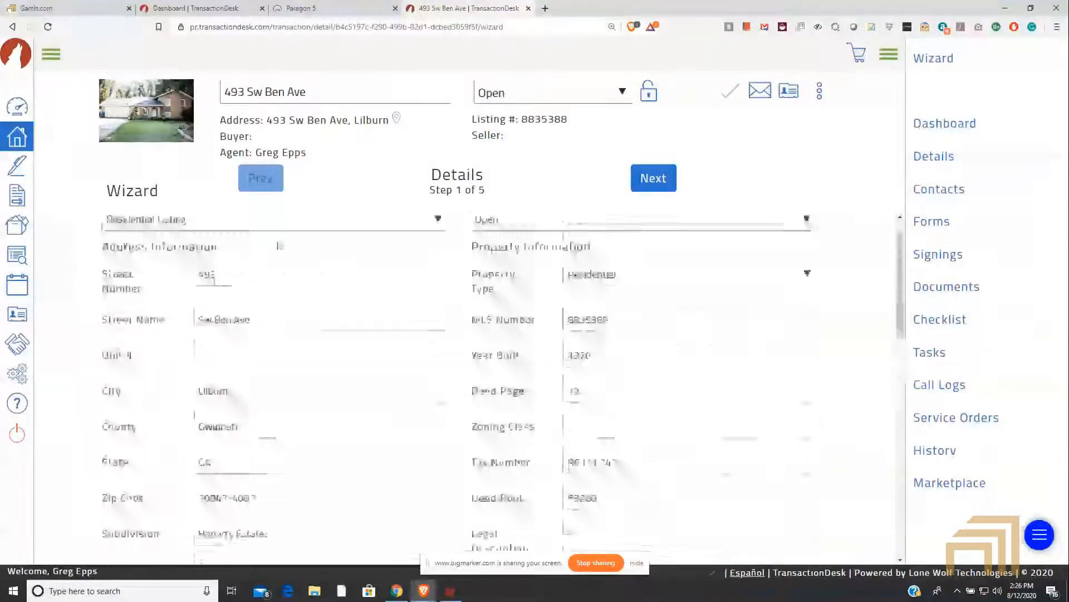
left_click(650, 186)
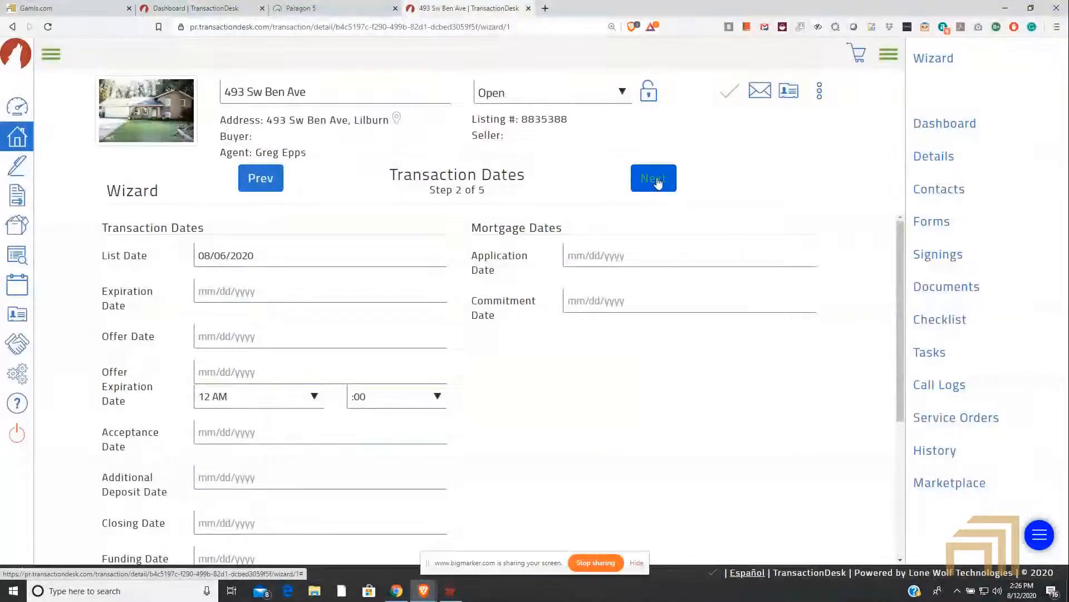
left_click(656, 179)
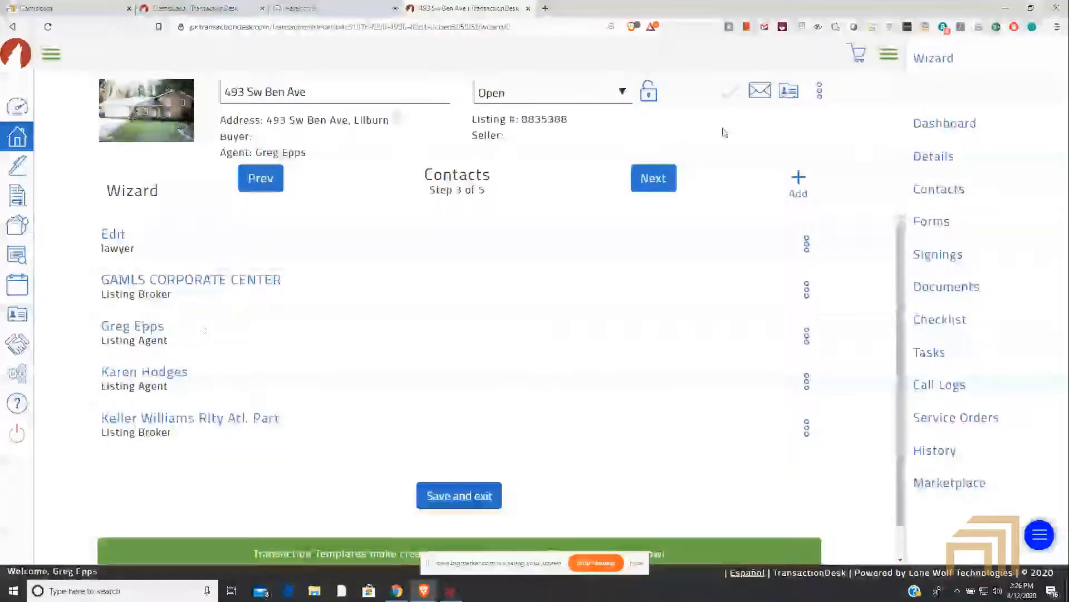
left_click(639, 173)
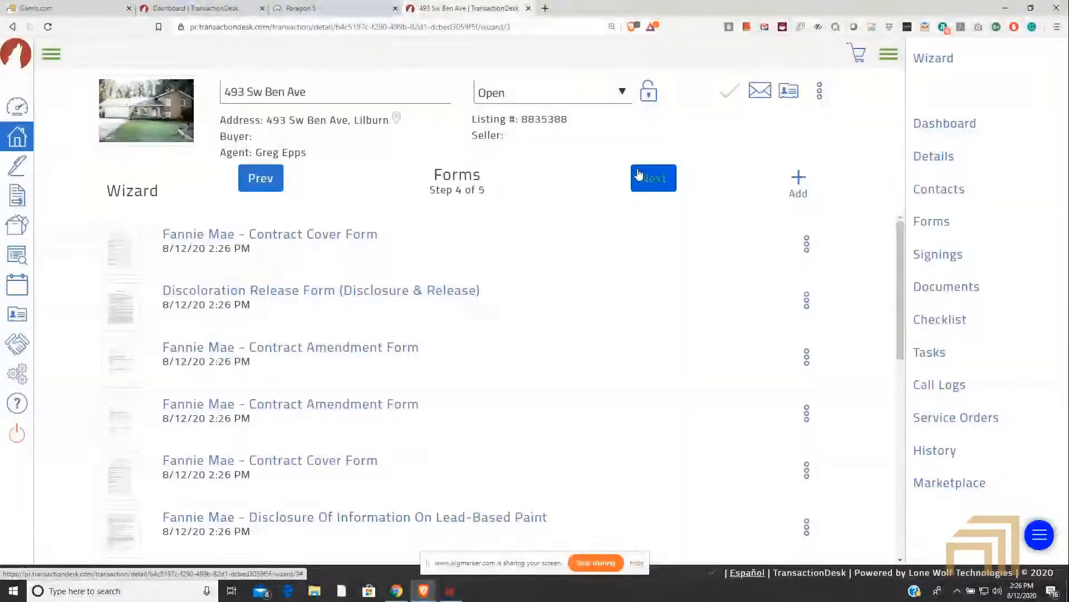
scroll(596, 300, "down", 5)
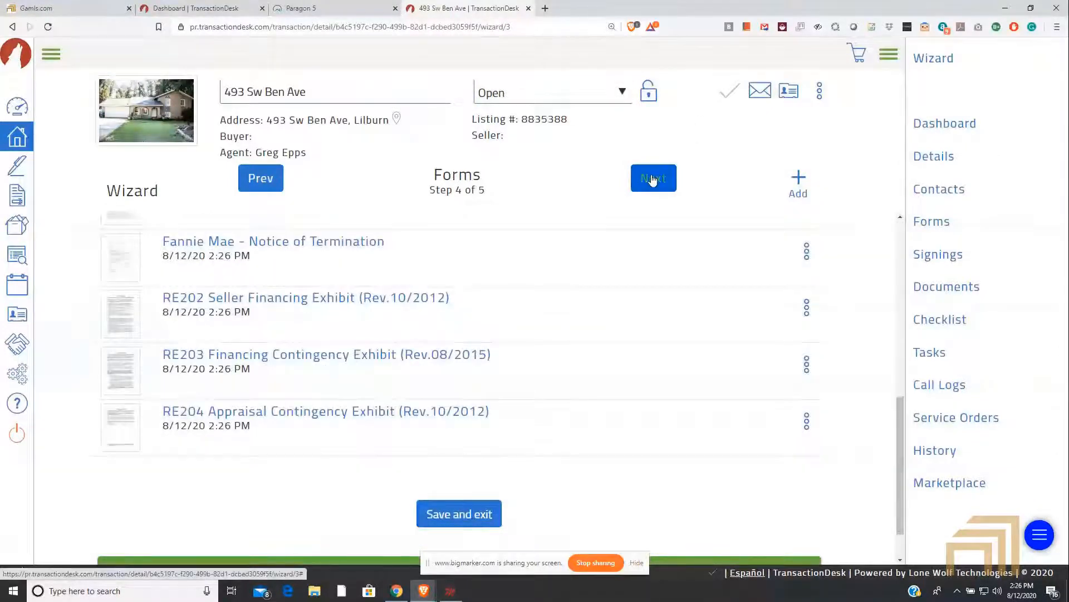
left_click(255, 179)
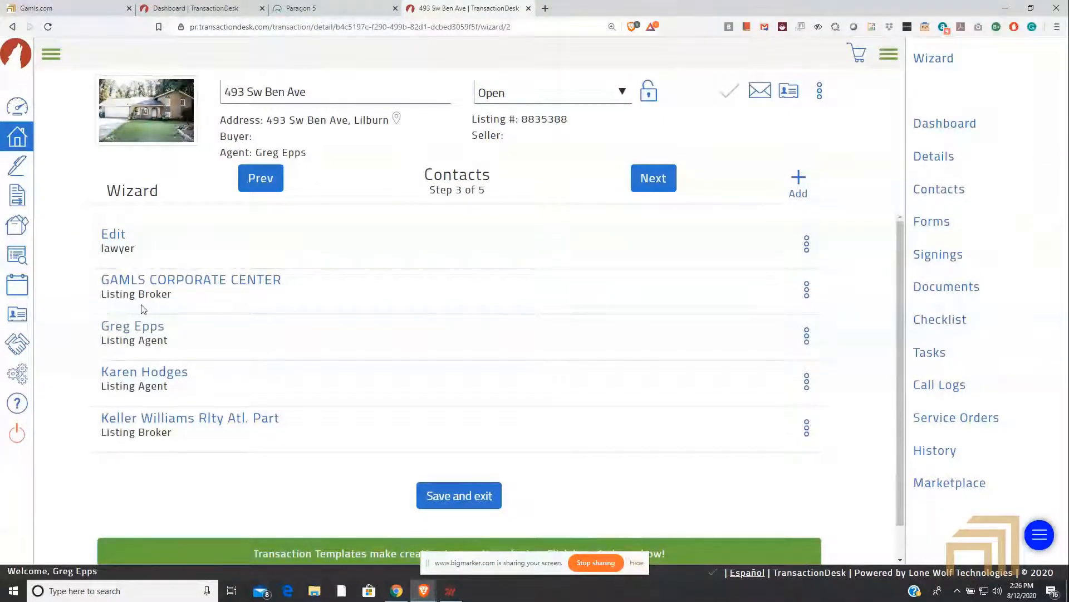
Step: Check the actions available for the GAMLS CORPORATE CENTER contact and look over the rest of the Contacts step
left_click(807, 288)
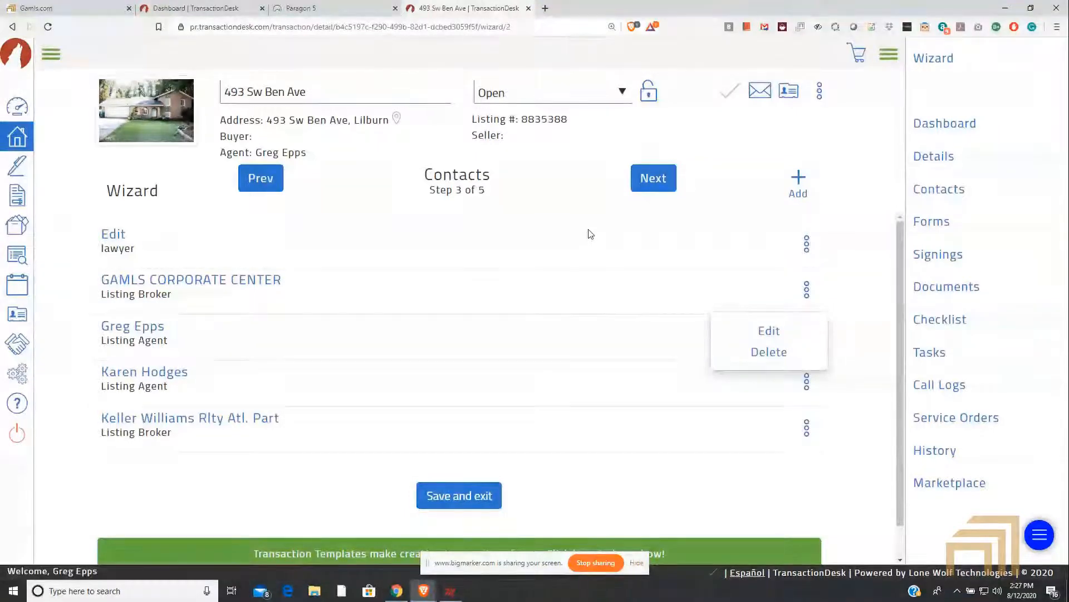
left_click(599, 243)
scroll(905, 473, "down", 1)
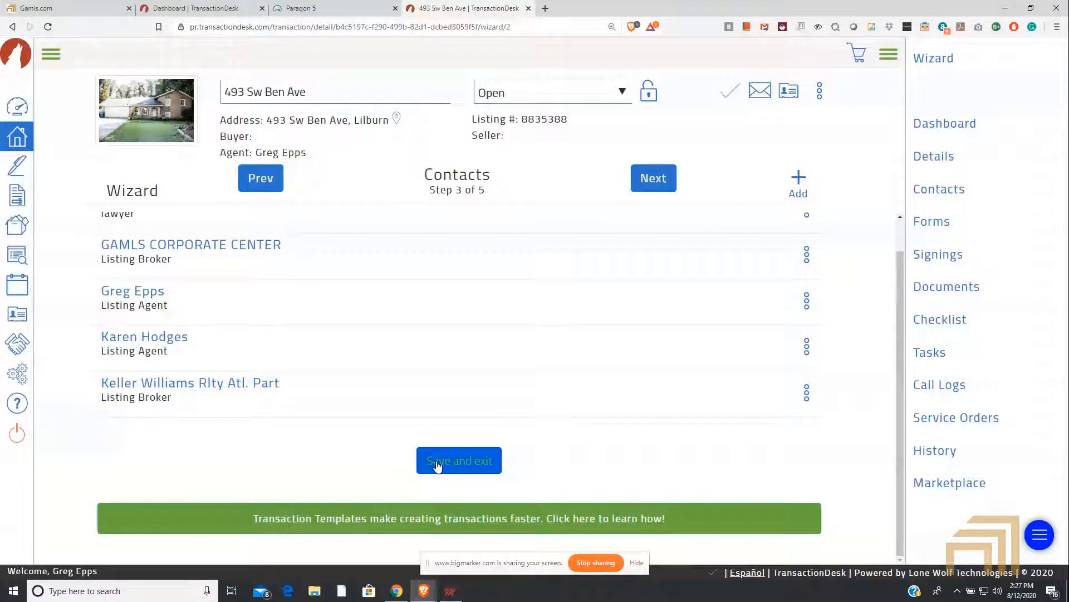
Step: Leave the transaction wizard for the Agent Dashboard and look over its recent transactions
left_click(45, 55)
left_click(46, 114)
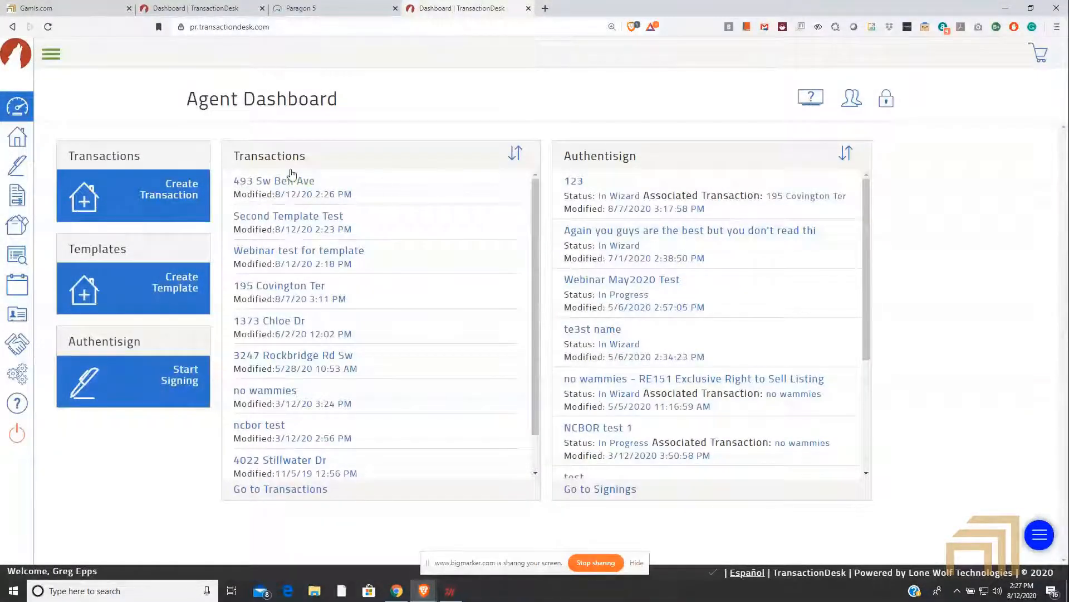
scroll(252, 175, "down", 2)
scroll(278, 215, "up", 3)
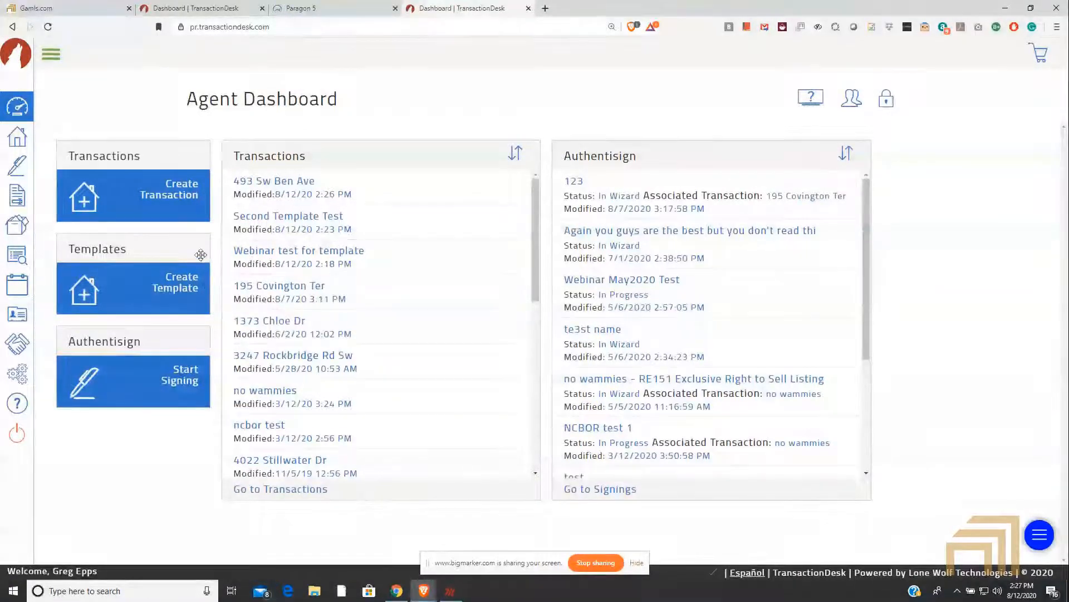
Step: Open the full Transactions list and sort it by Date Created
left_click(51, 57)
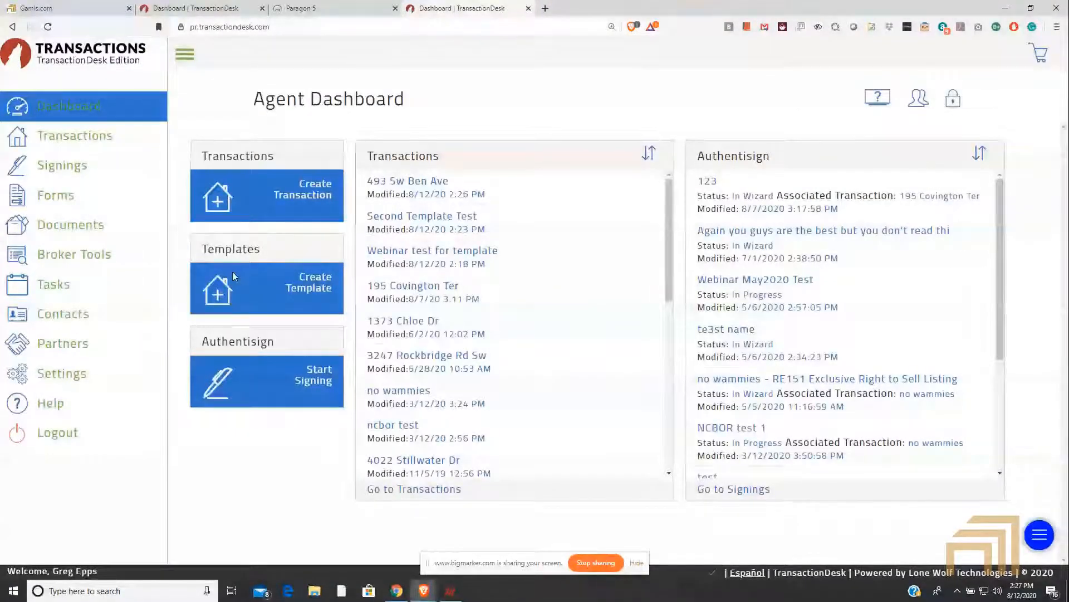
left_click(76, 138)
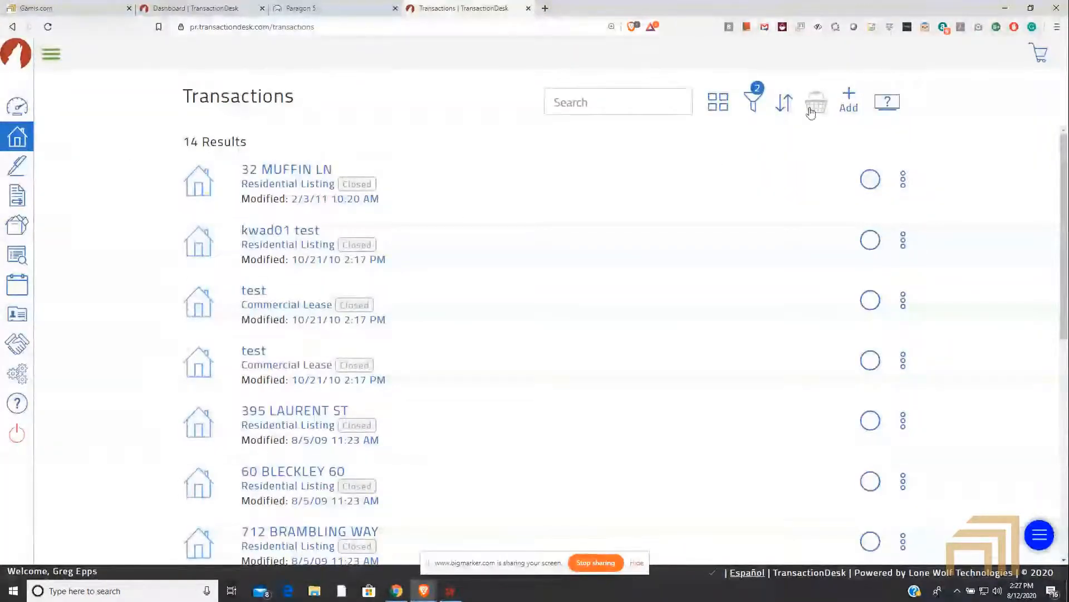
left_click(786, 105)
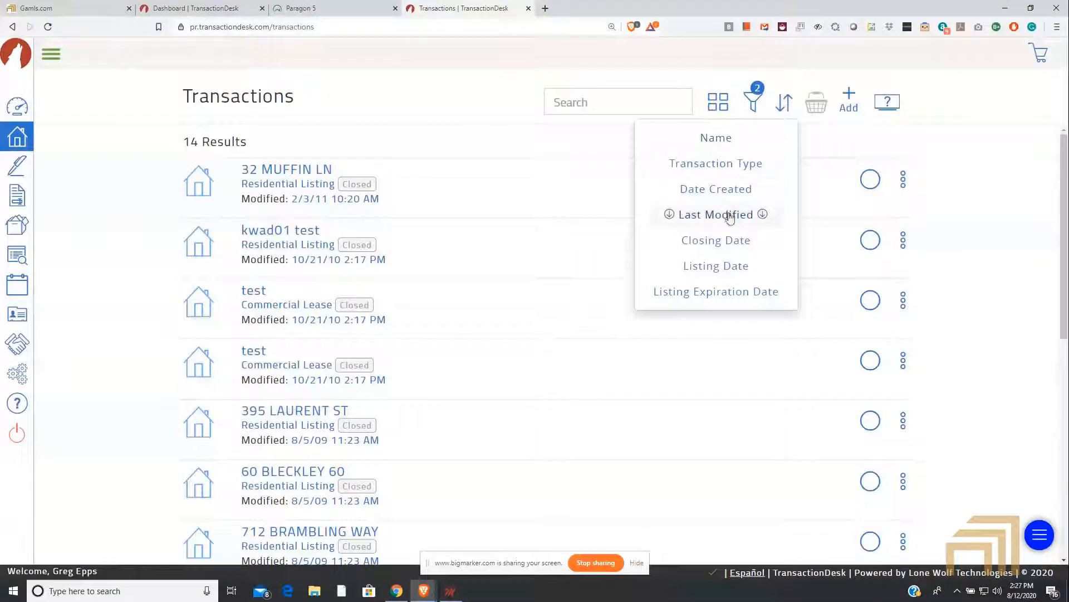
left_click(729, 191)
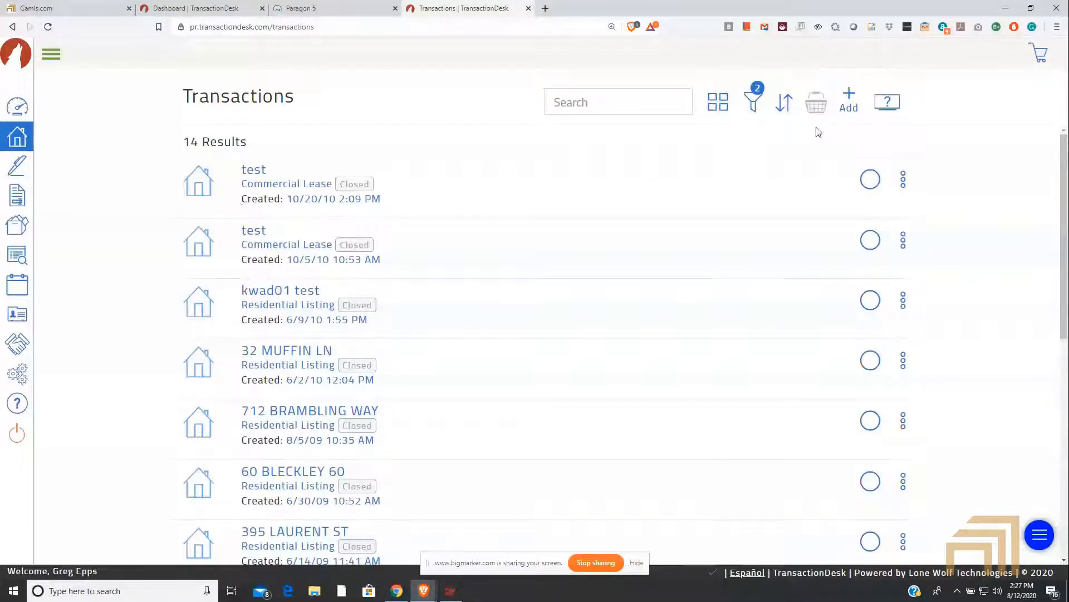
Step: Sort the transactions by Last Modified and look through the list
left_click(787, 104)
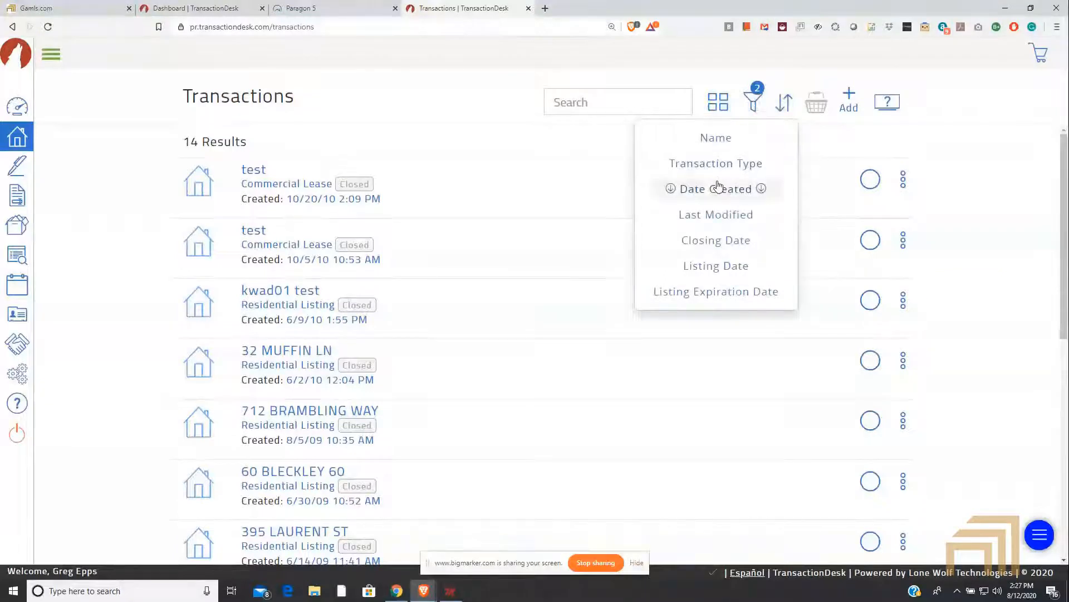
left_click(719, 215)
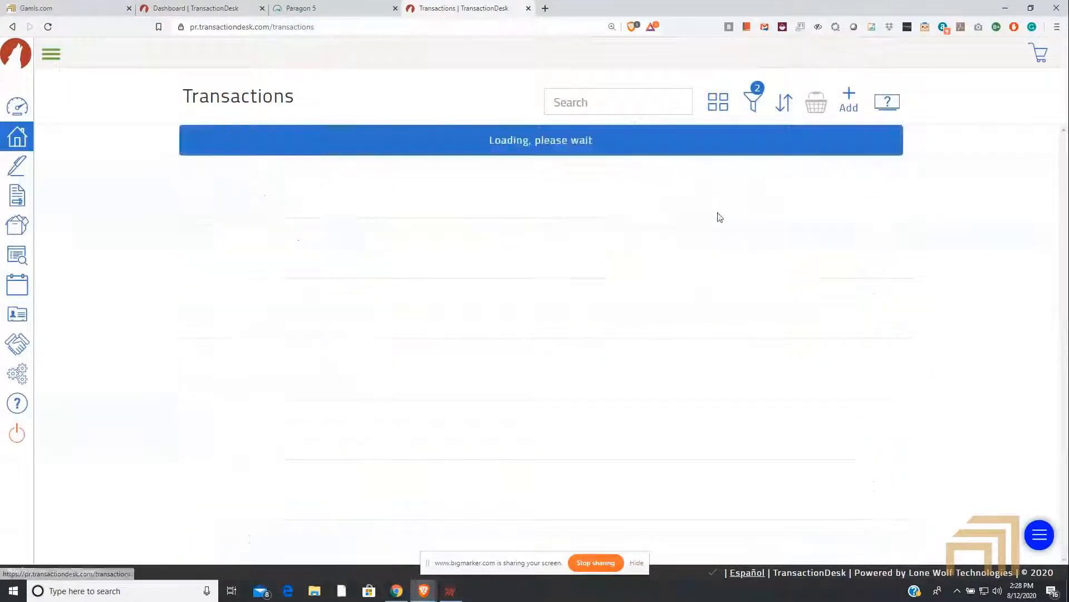
scroll(715, 235, "down", 8)
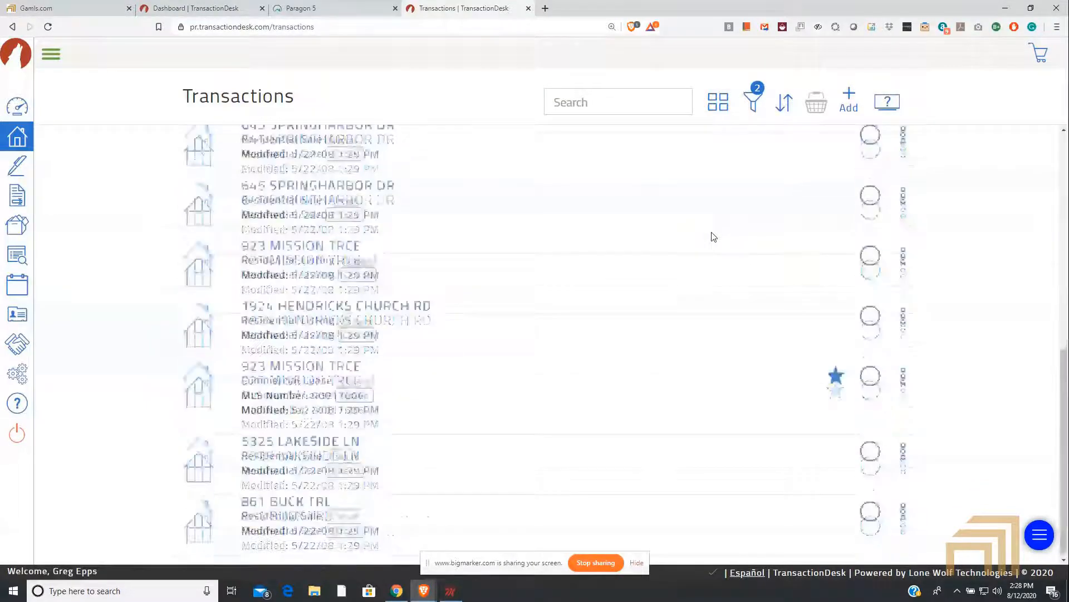
scroll(711, 289, "up", 8)
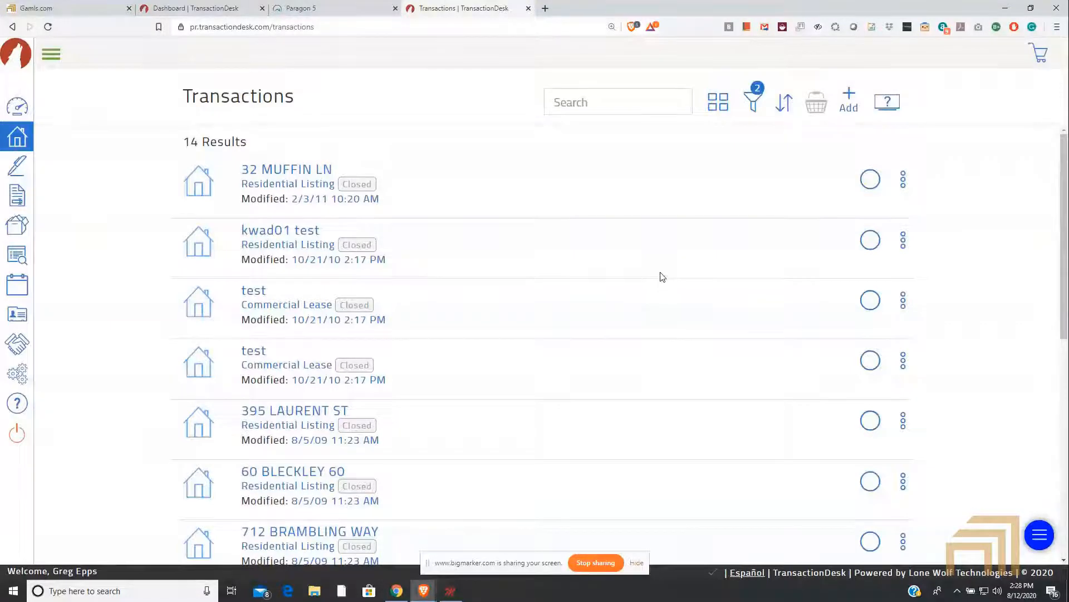
Step: Filter the transactions by Active status instead of Closed, keeping all owners
left_click(752, 100)
left_click(688, 396)
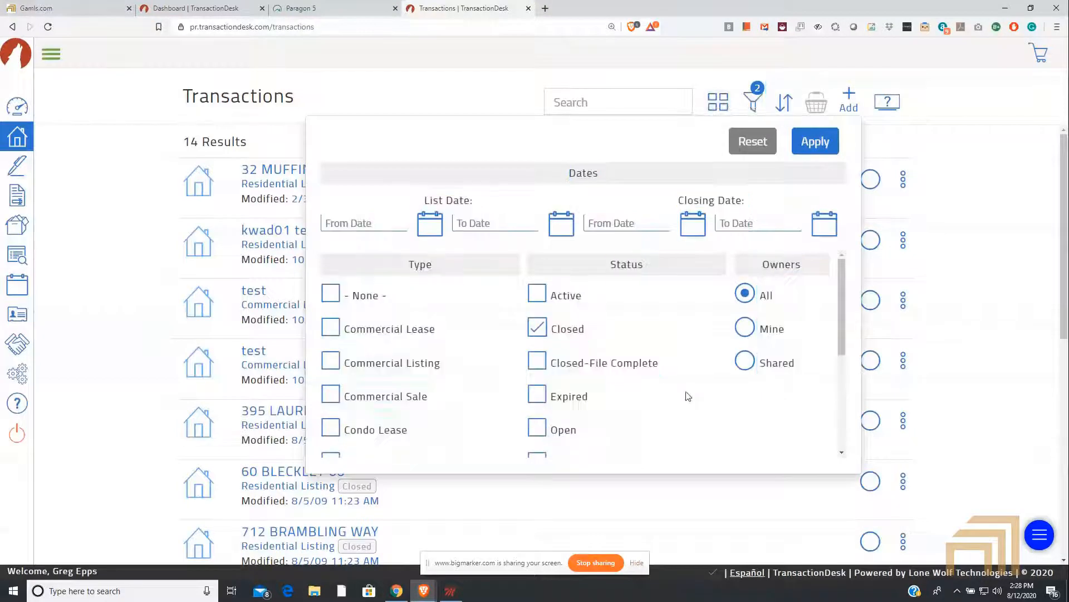
left_click(538, 328)
left_click(538, 296)
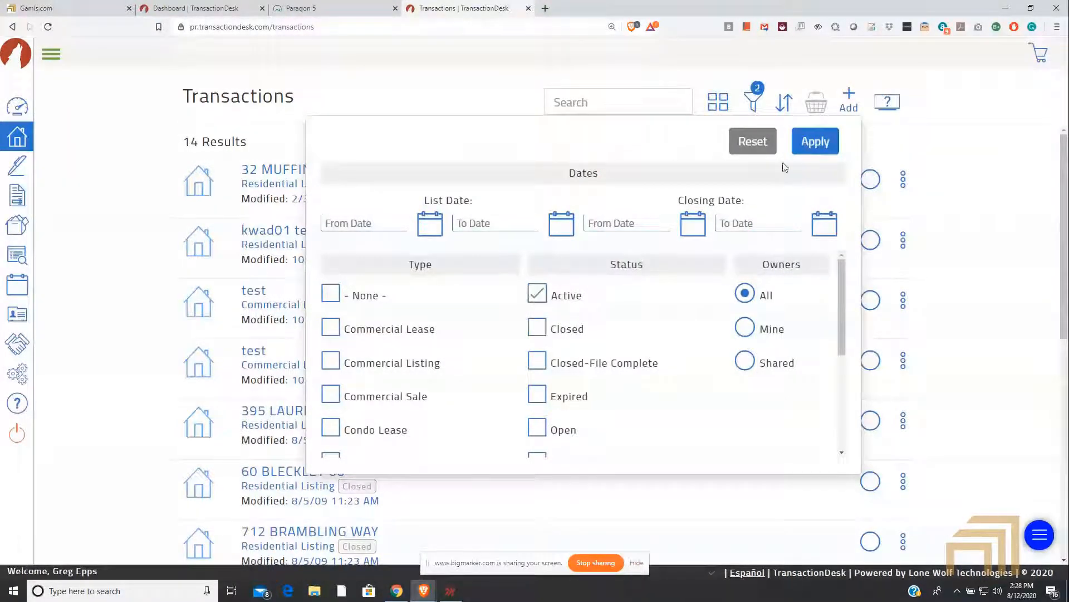
left_click(818, 142)
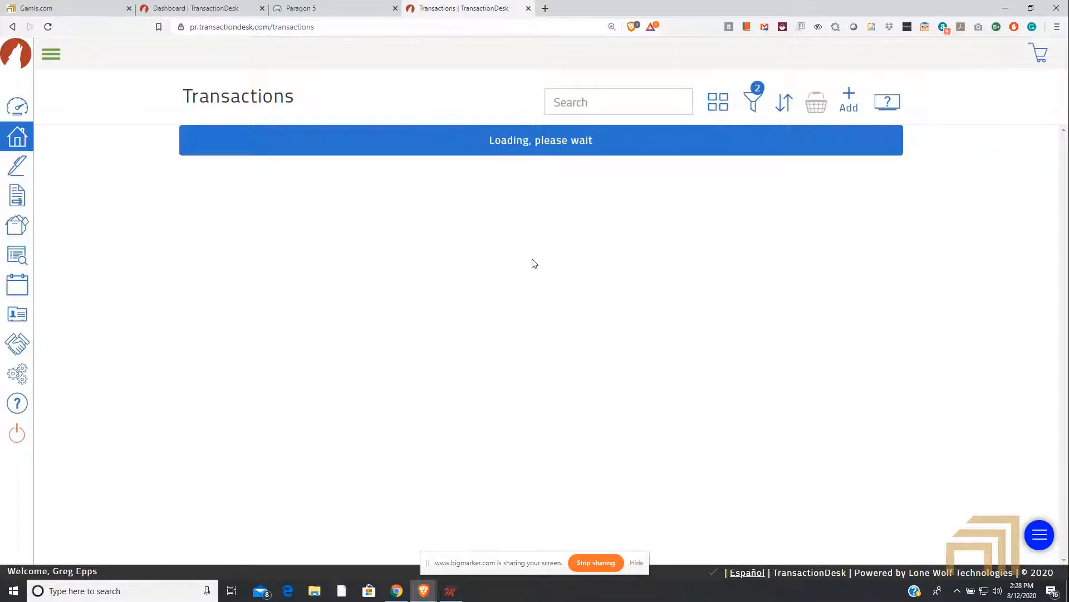
Step: Add the Open status to the transactions filter and apply it
left_click(753, 101)
scroll(531, 341, "down", 2)
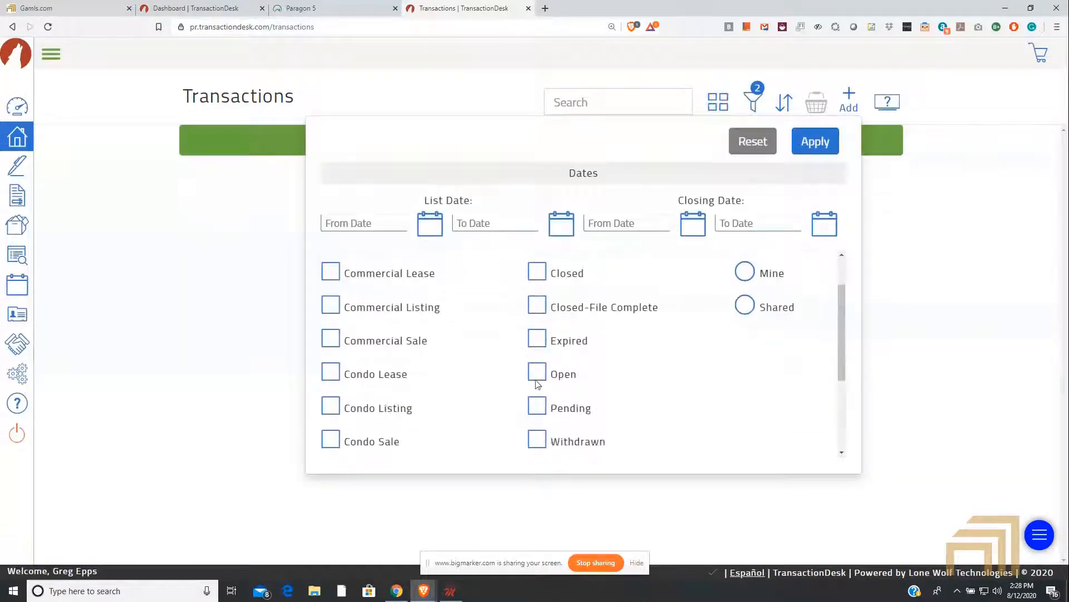
left_click(537, 372)
left_click(814, 141)
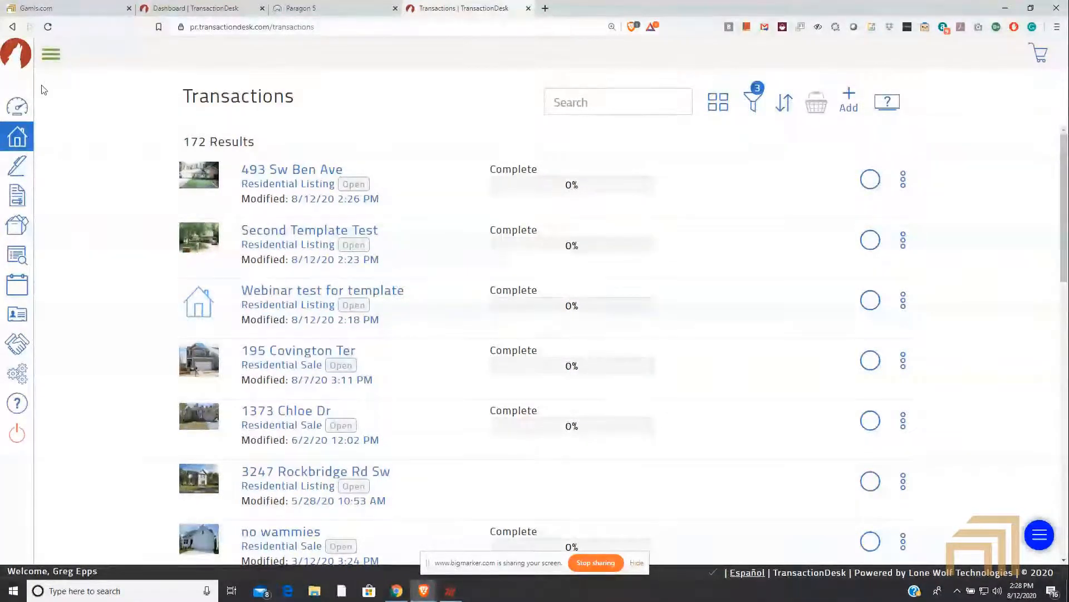
Step: Return to the Agent Dashboard, then switch to Paragon and locate the TransactionDesk action for listing 8835557
left_click(50, 54)
left_click(52, 106)
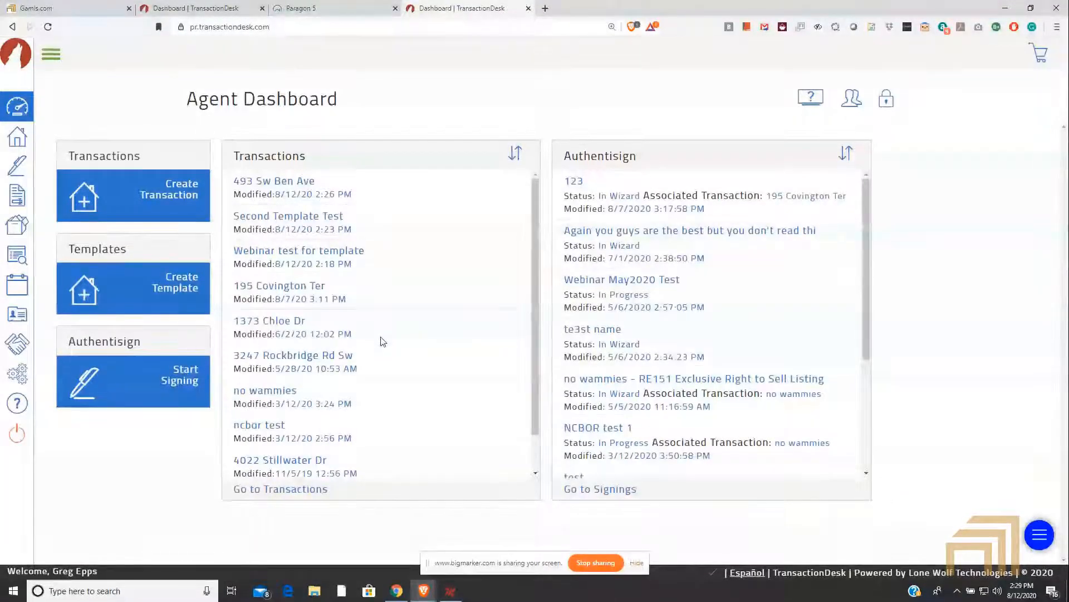
left_click(312, 8)
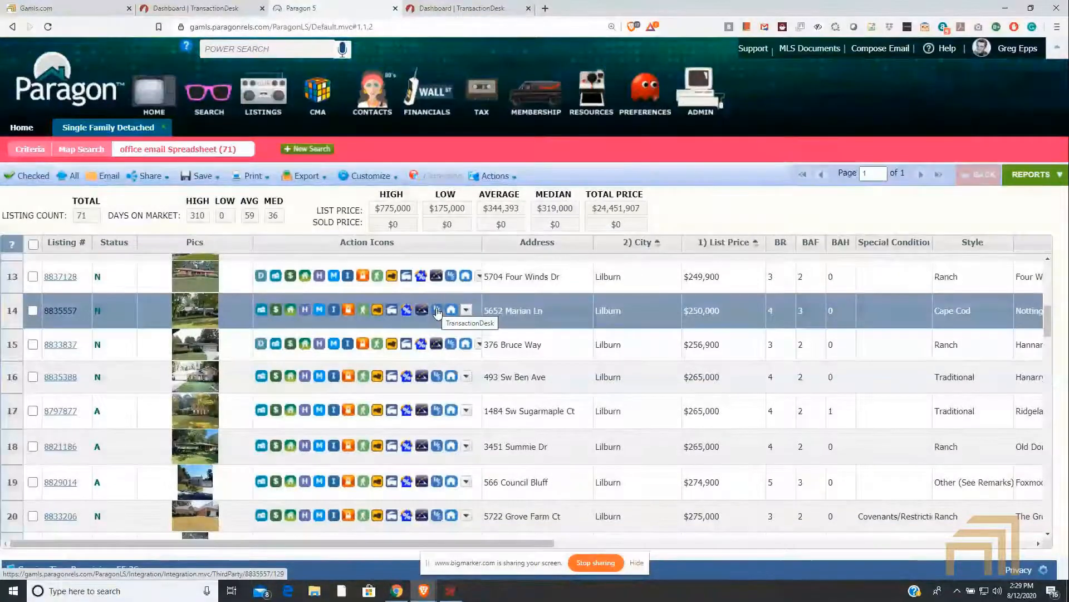
left_click(437, 311)
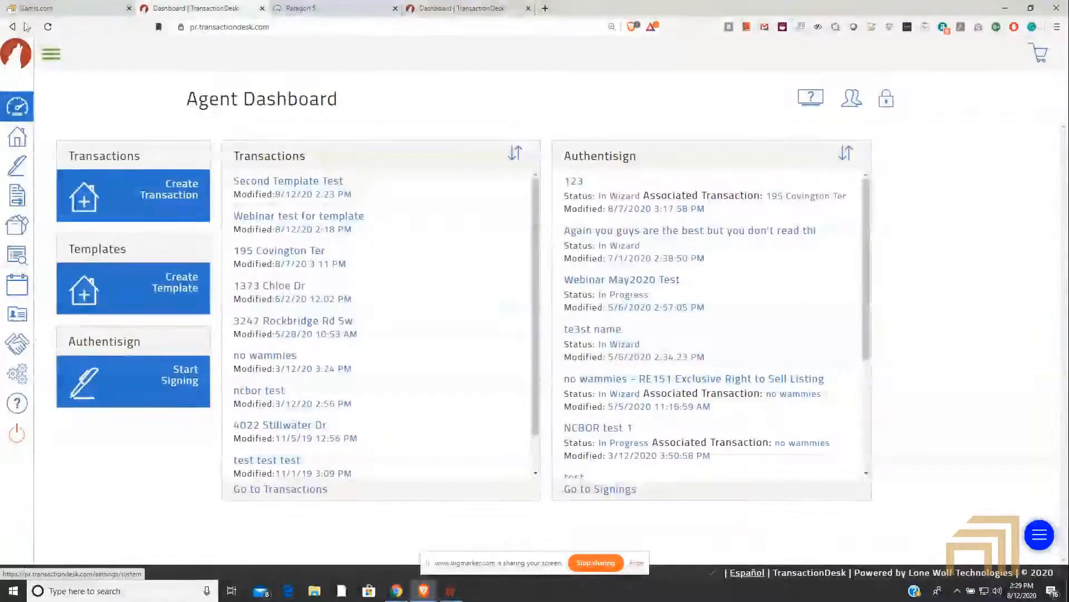
Step: Switch to TransactionDesk, go to the Help page, and open Help Videos and Guides in separate browser tabs
left_click(52, 56)
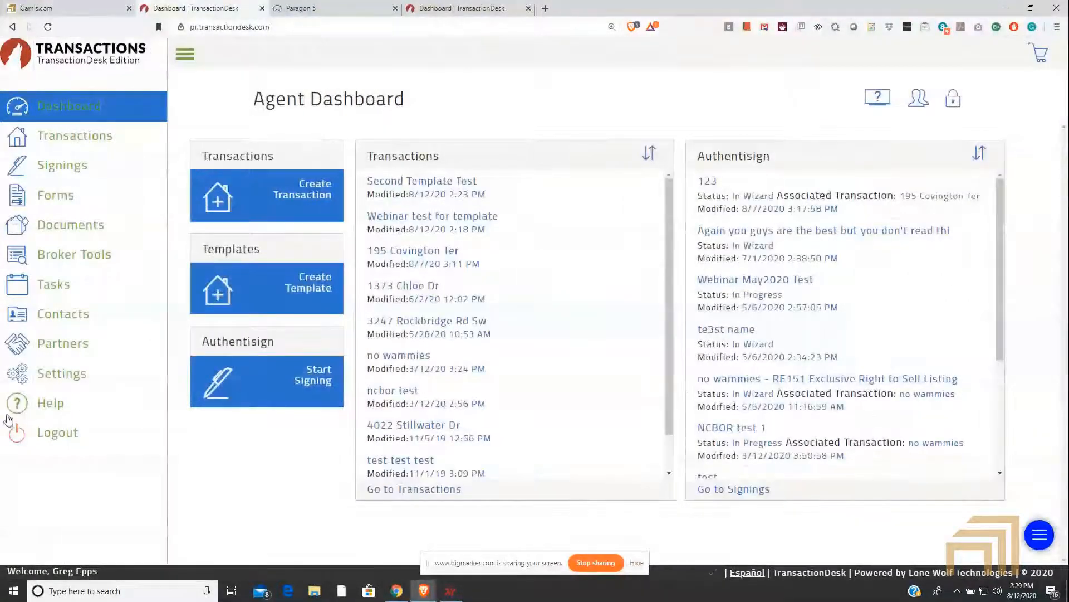
left_click(50, 403)
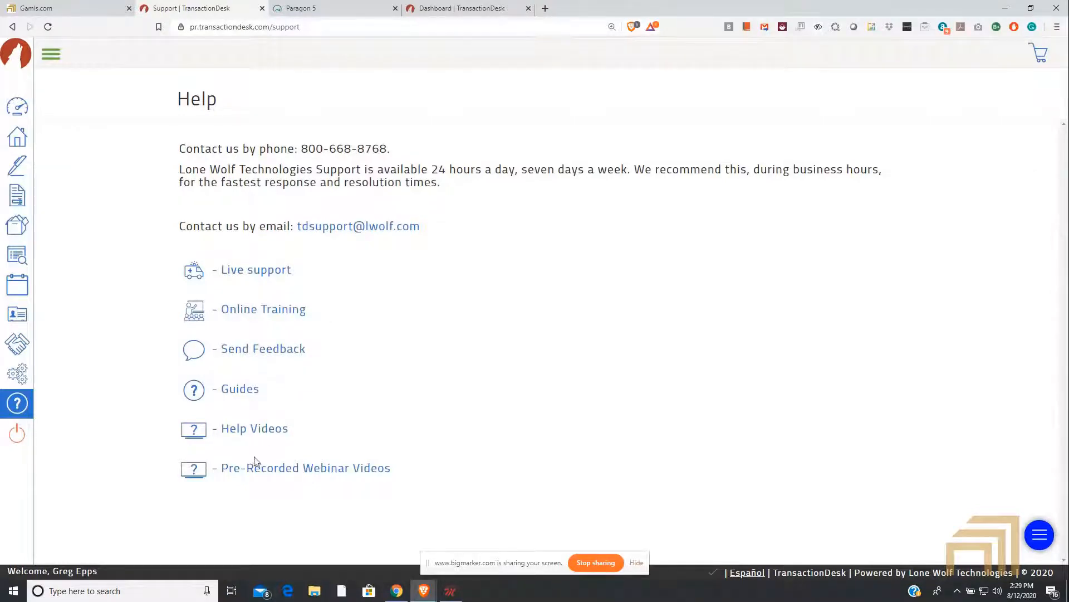
left_click(252, 430)
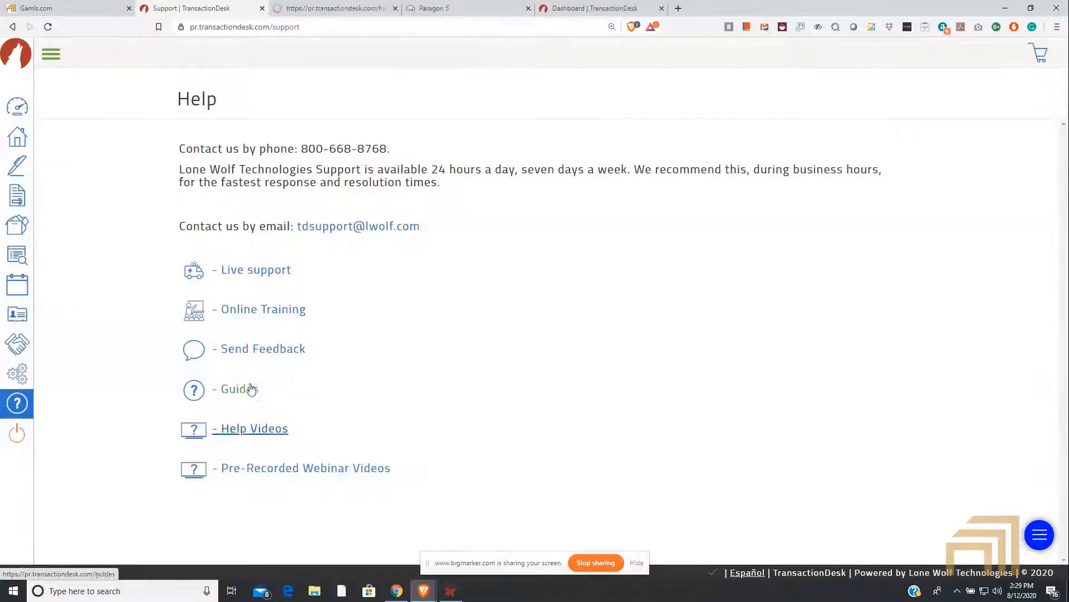
left_click(249, 386)
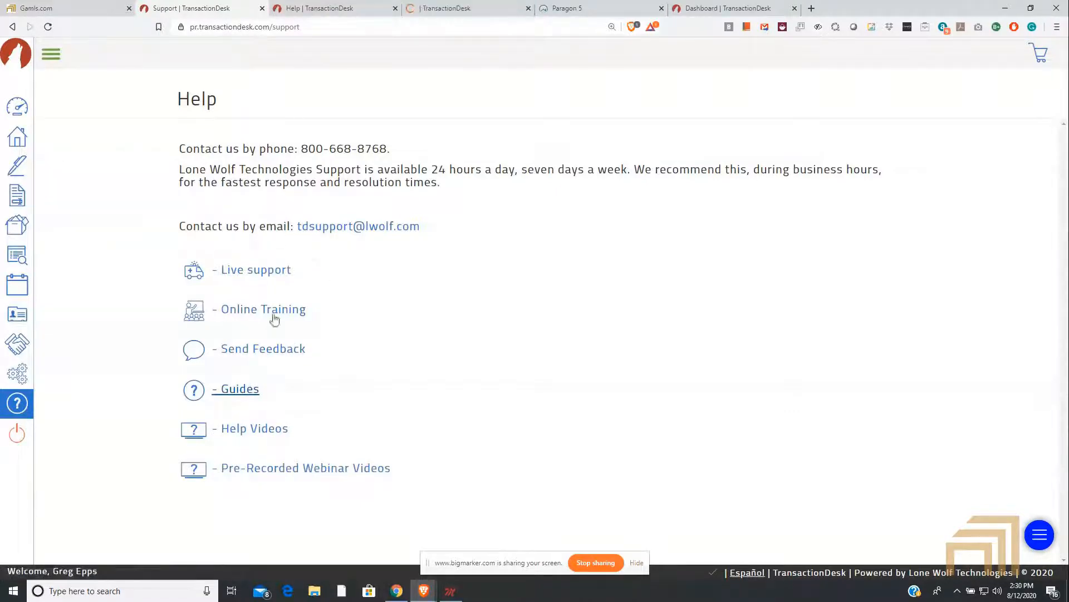
Step: Browse the Transactions help videos and highlight the title Create A Transaction With A Template
left_click(312, 9)
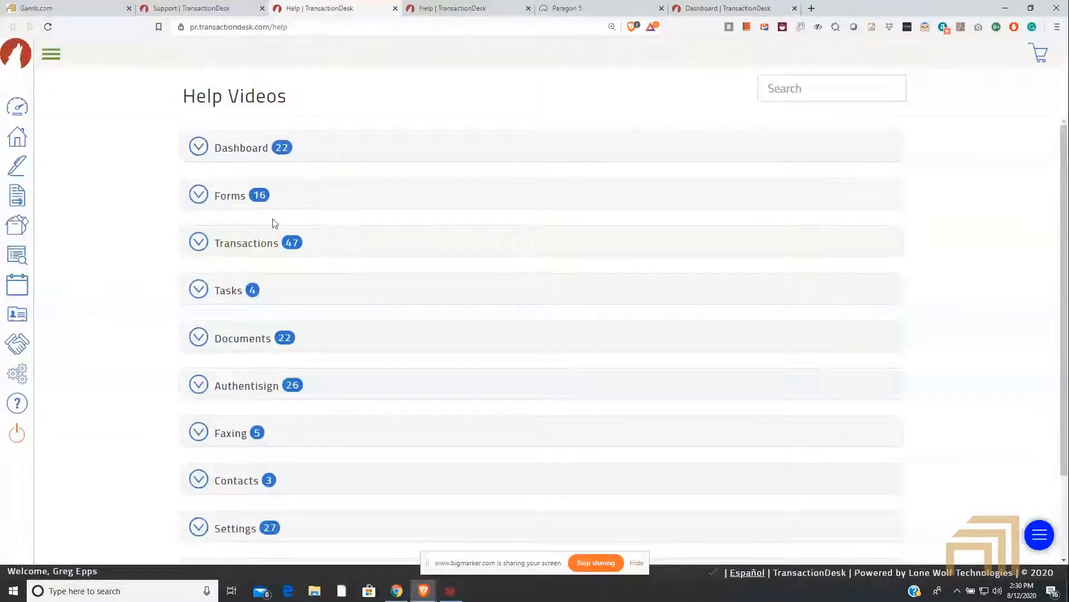
scroll(283, 198, "down", 2)
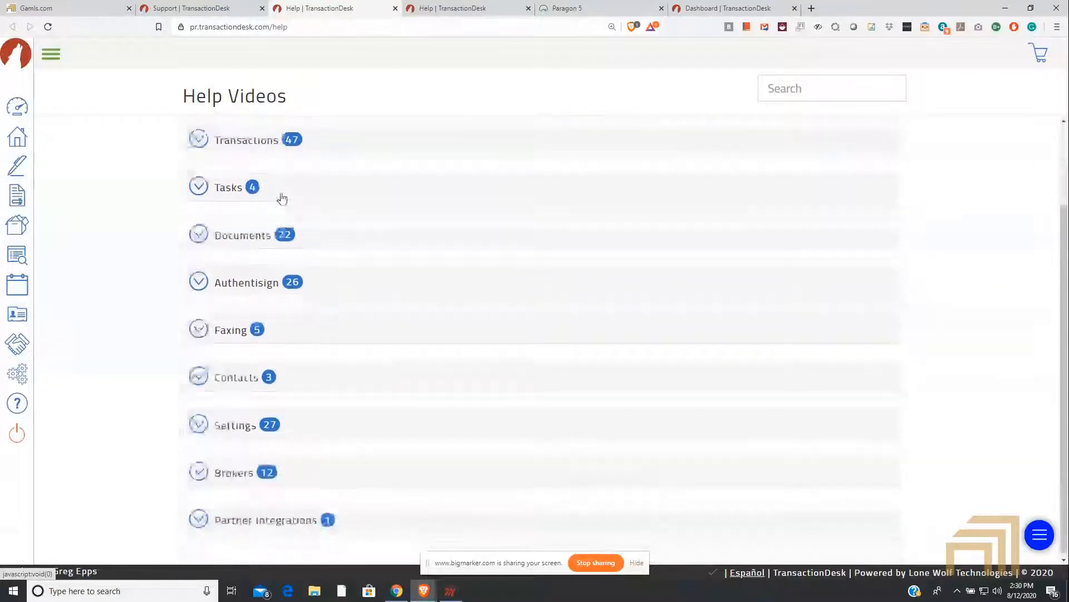
scroll(196, 210, "up", 1)
left_click(196, 196)
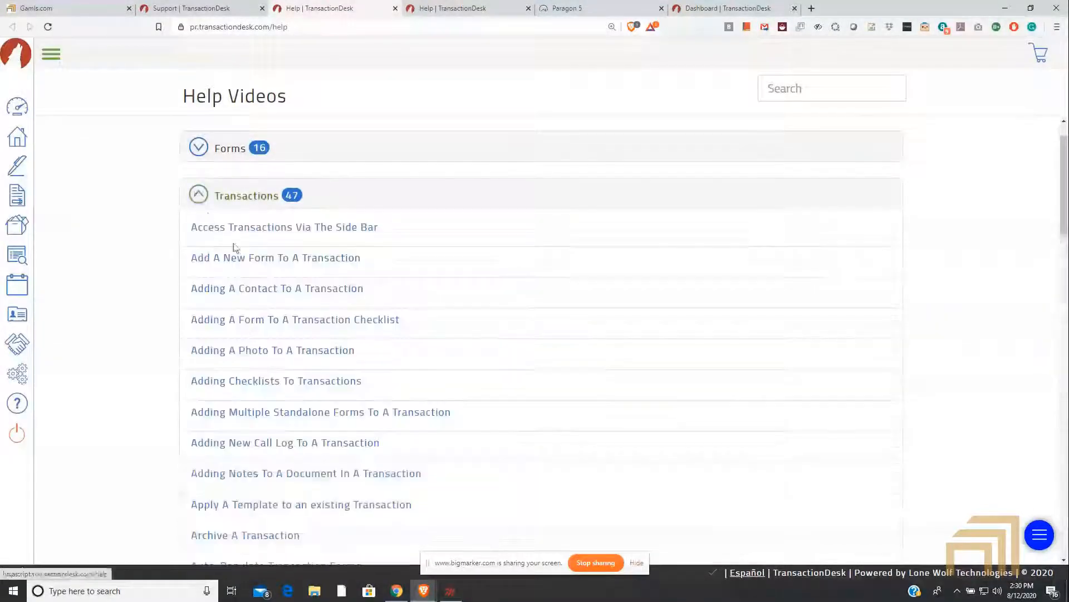
scroll(517, 213, "down", 3)
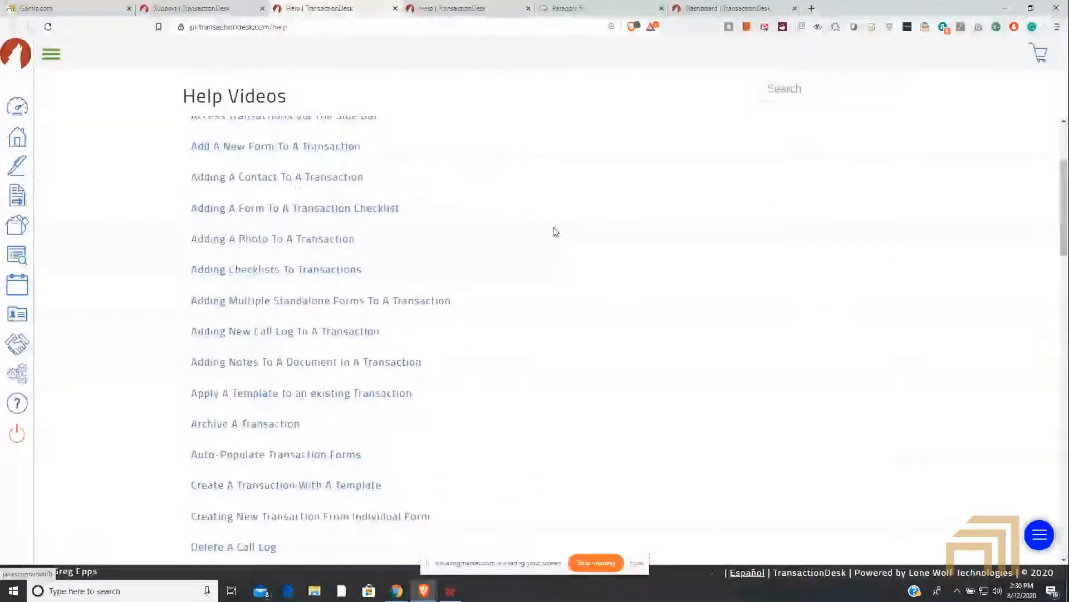
scroll(554, 231, "down", 4)
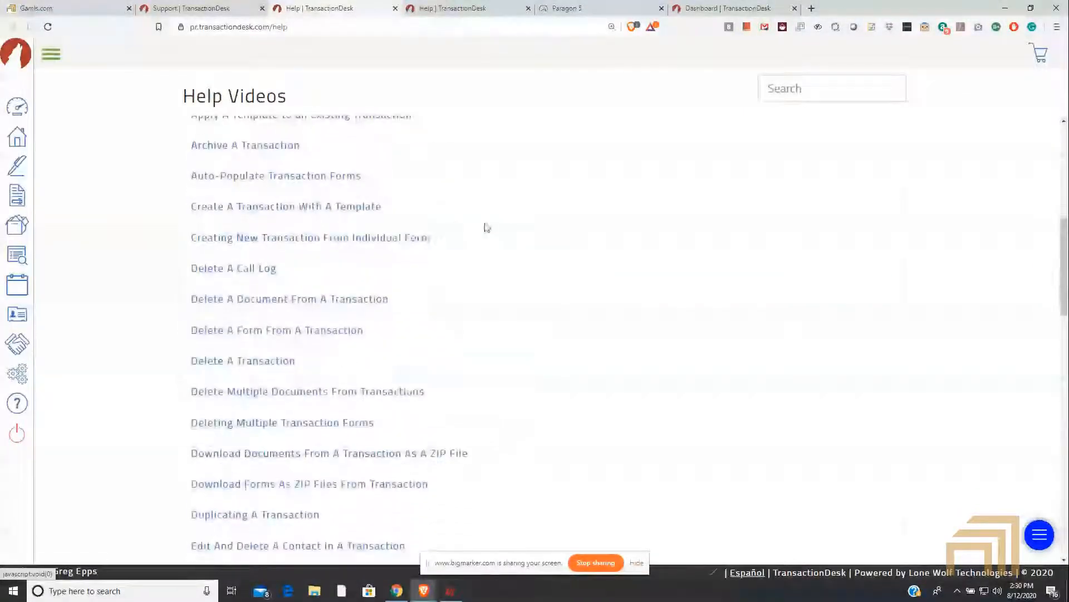
left_click_drag(419, 210, 201, 212)
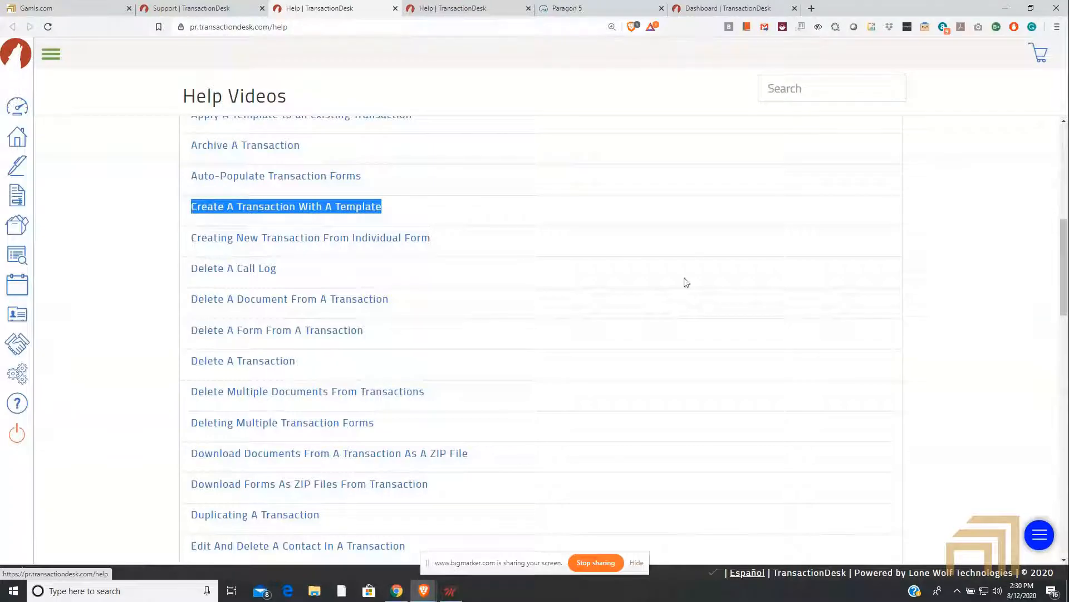
scroll(747, 287, "down", 3)
scroll(724, 310, "down", 3)
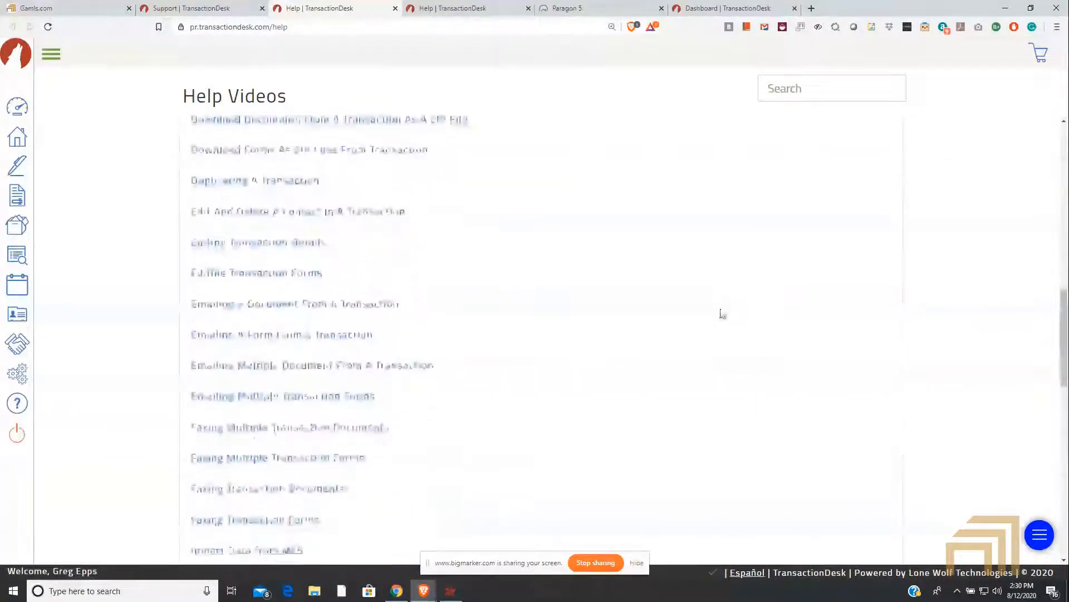
scroll(702, 305, "up", 7)
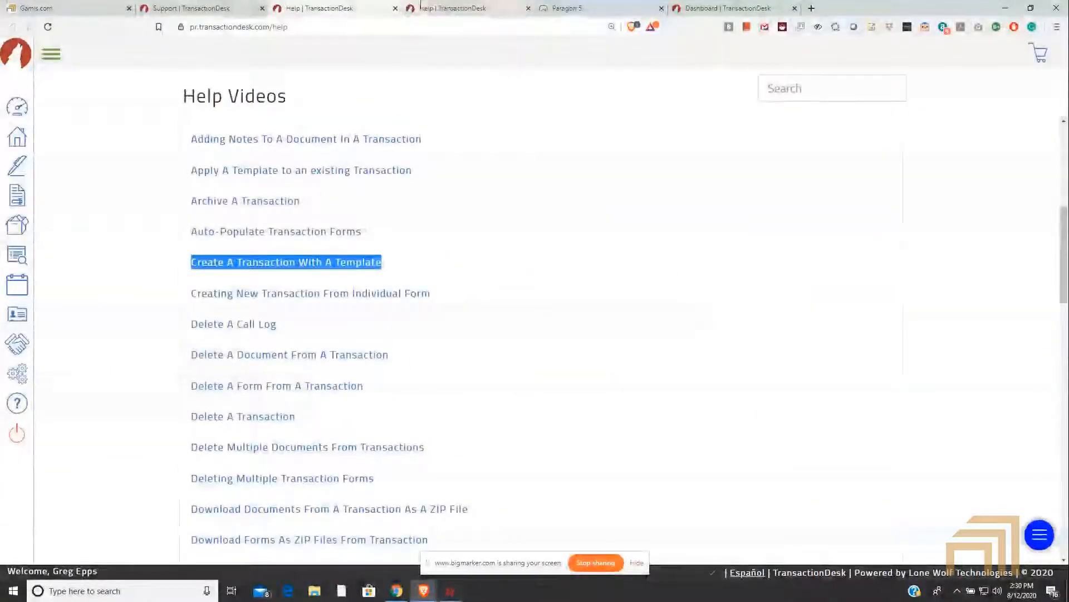
Step: Switch to the Guides page and expand Working With Transactions to look through its guides on transaction templates
left_click(442, 8)
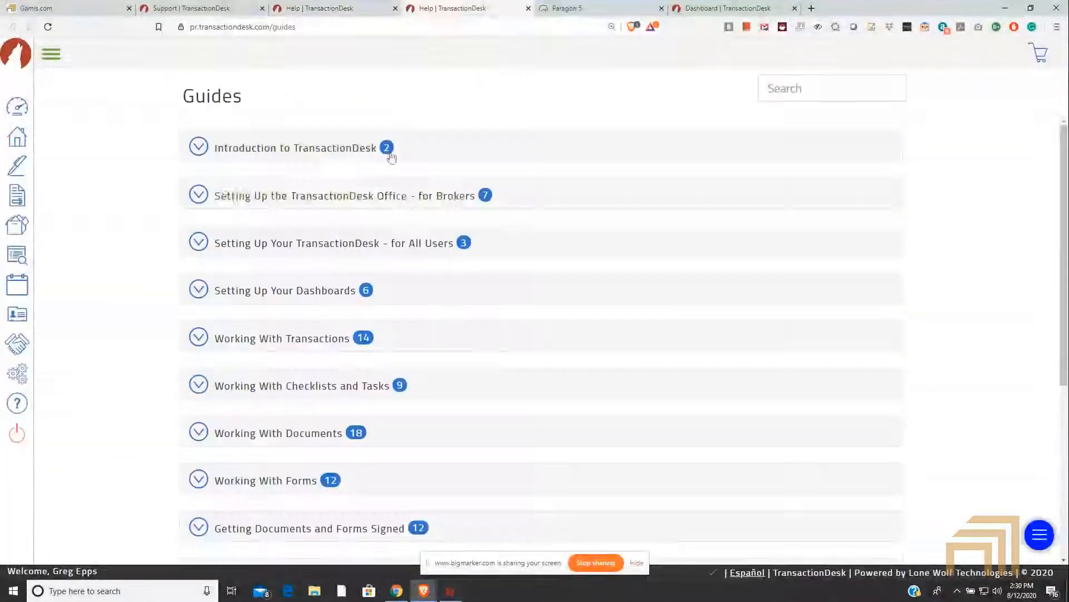
left_click(195, 339)
scroll(197, 341, "down", 3)
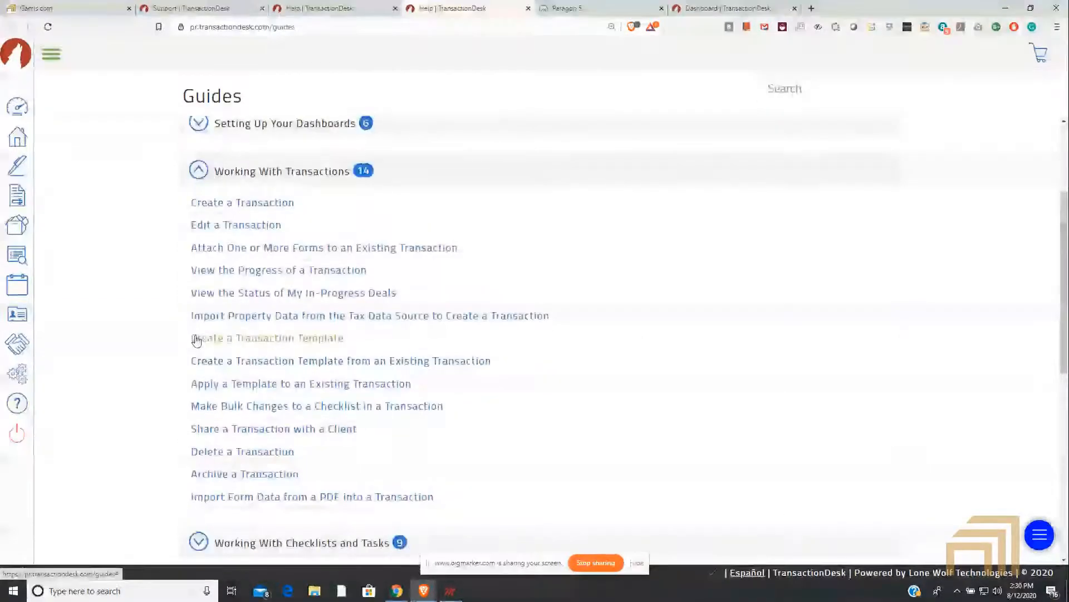